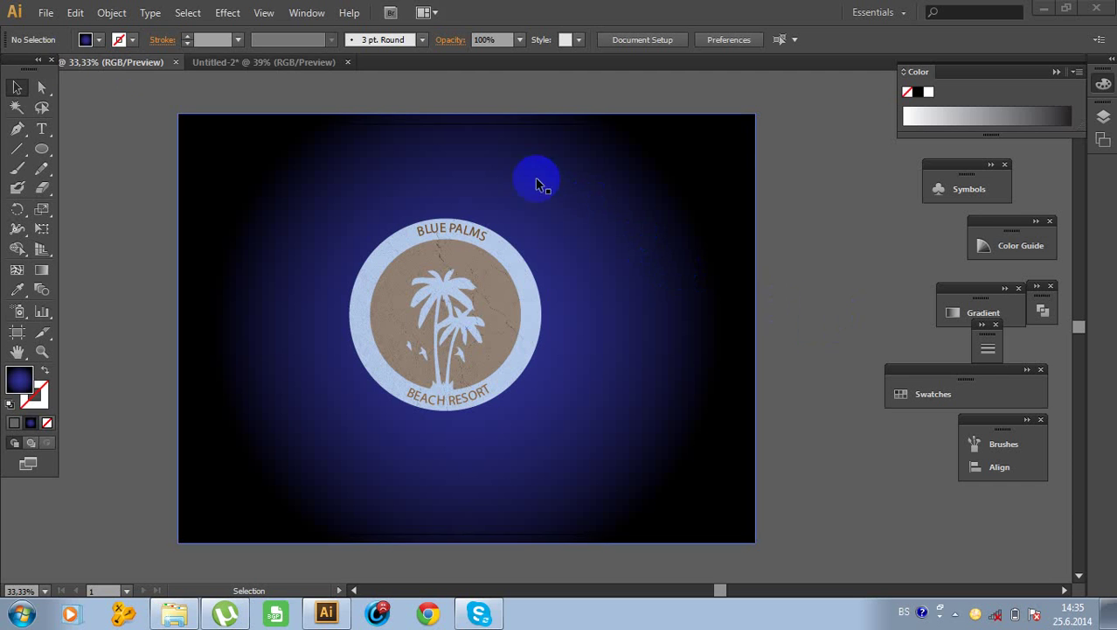
{"action": "left_click", "coordinate": [45, 12]}
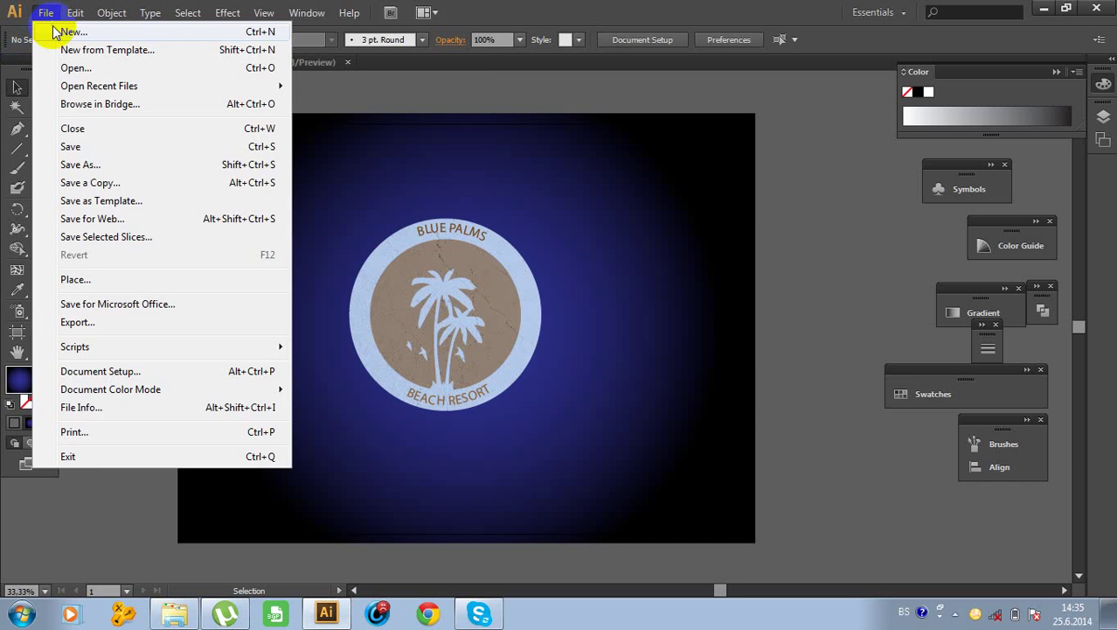
{"action": "left_click", "coordinate": [70, 31]}
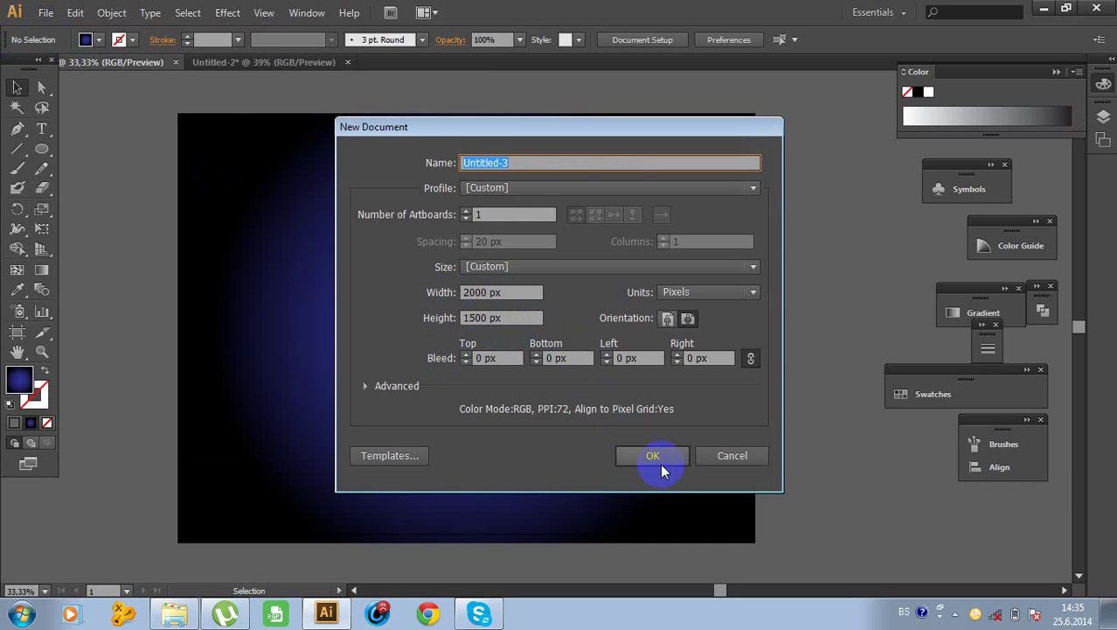
{"action": "left_click", "coordinate": [714, 455]}
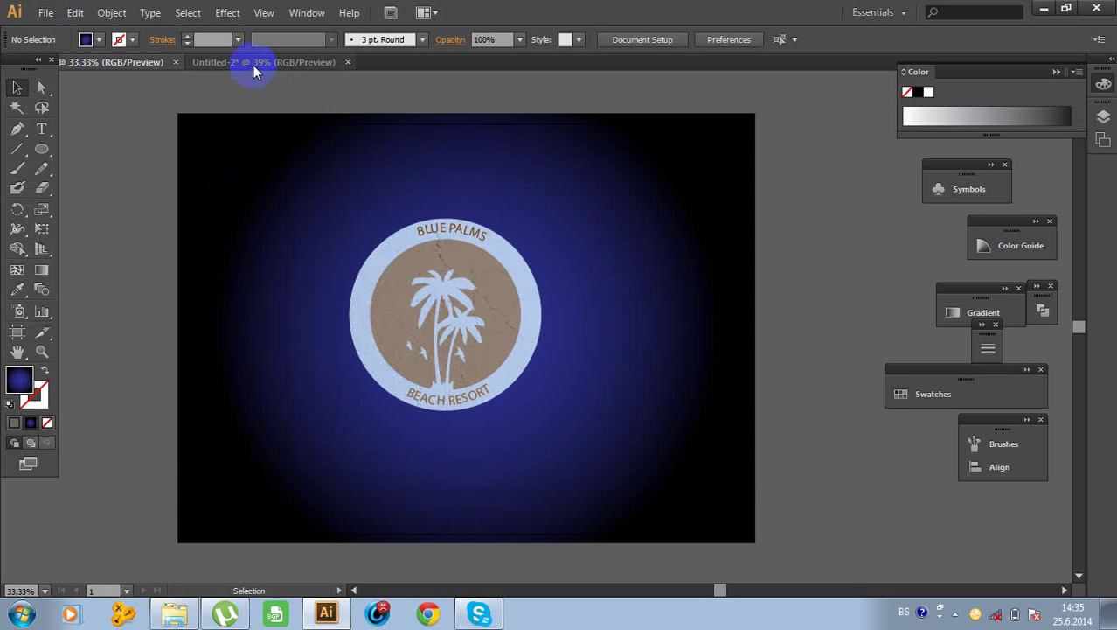
Switch to the Untitled-2 document that holds the blue and brown sample rectangles
{"action": "left_click", "coordinate": [254, 64]}
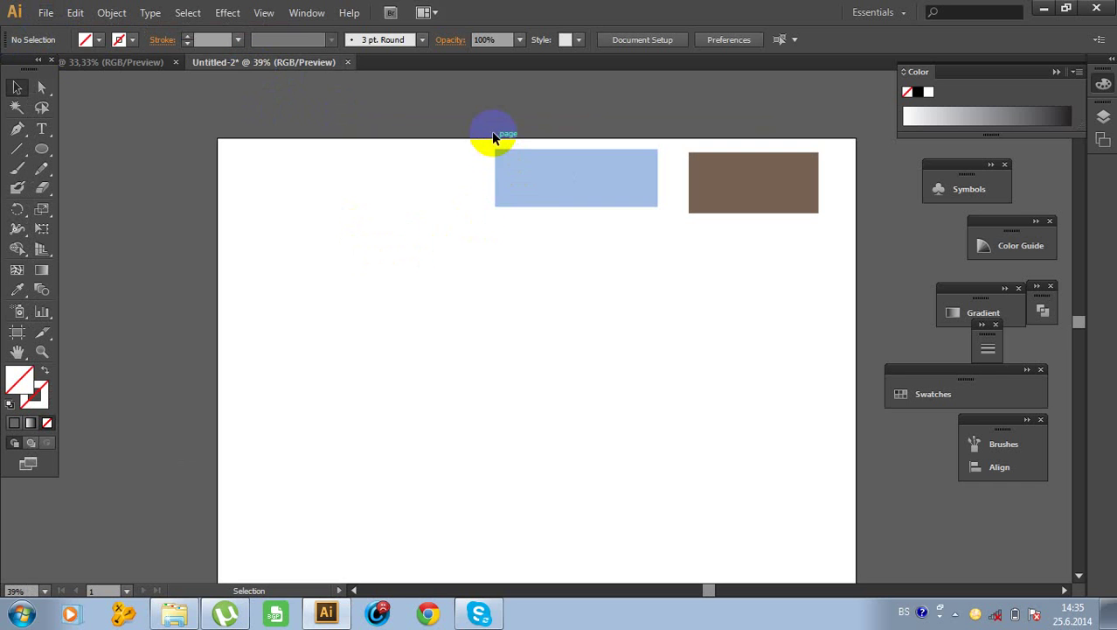
{"action": "left_click_drag", "start_coordinate": [472, 133], "coordinate": [818, 245]}
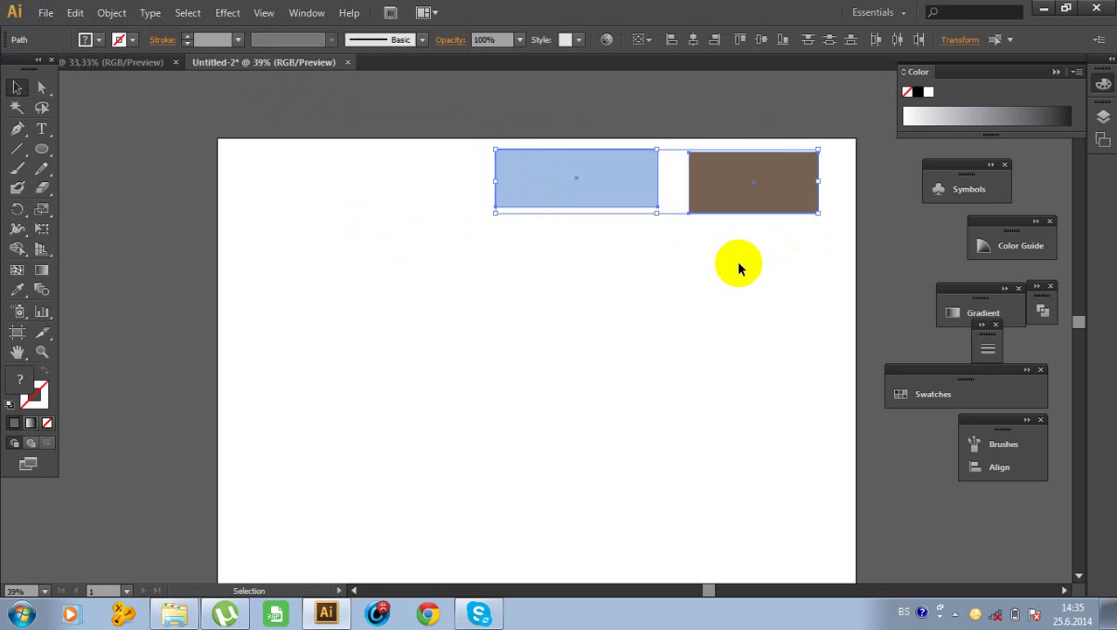
{"action": "left_click", "coordinate": [737, 261]}
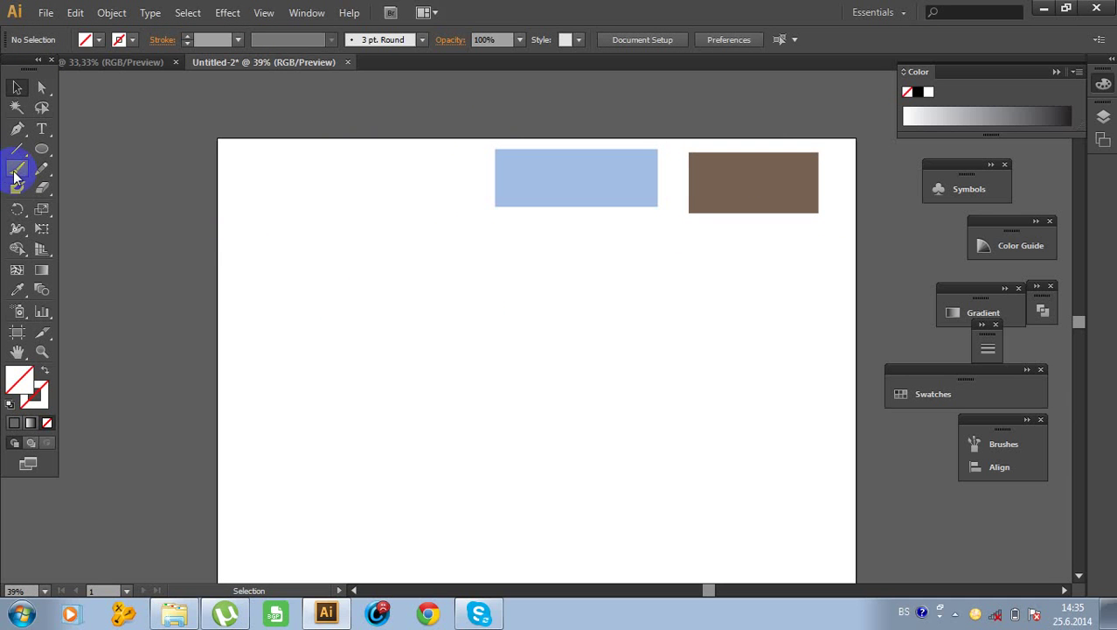
Draw a large circle below the sample rectangles with the Ellipse tool and fill it with the light blue sample colour
{"action": "left_click_drag", "start_coordinate": [41, 148], "coordinate": [75, 186]}
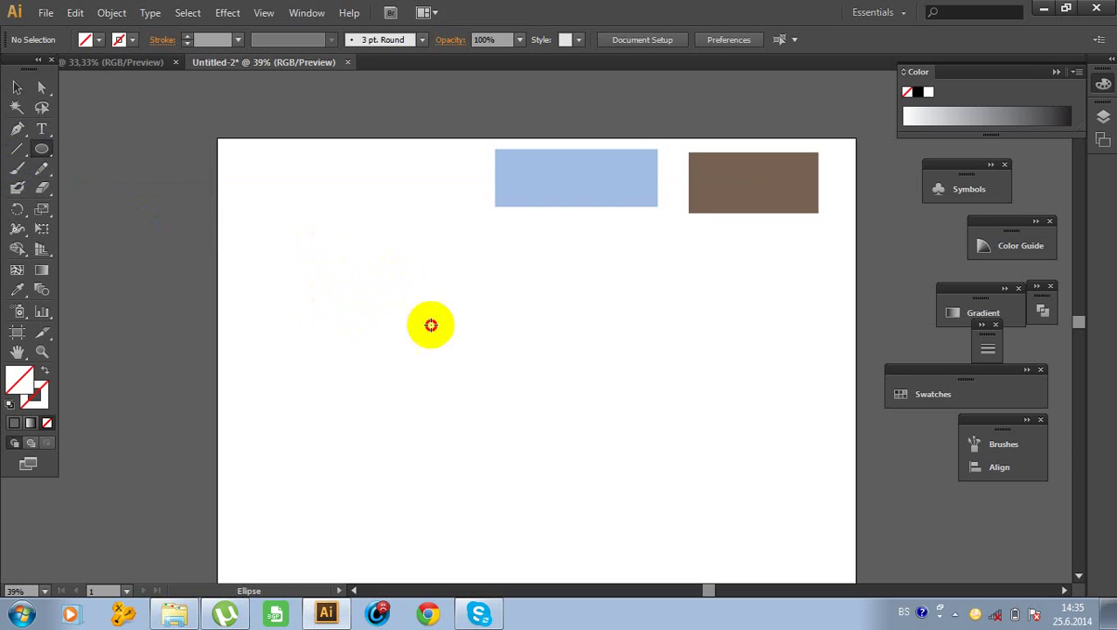
{"action": "left_click_drag", "start_coordinate": [398, 280], "coordinate": [572, 519]}
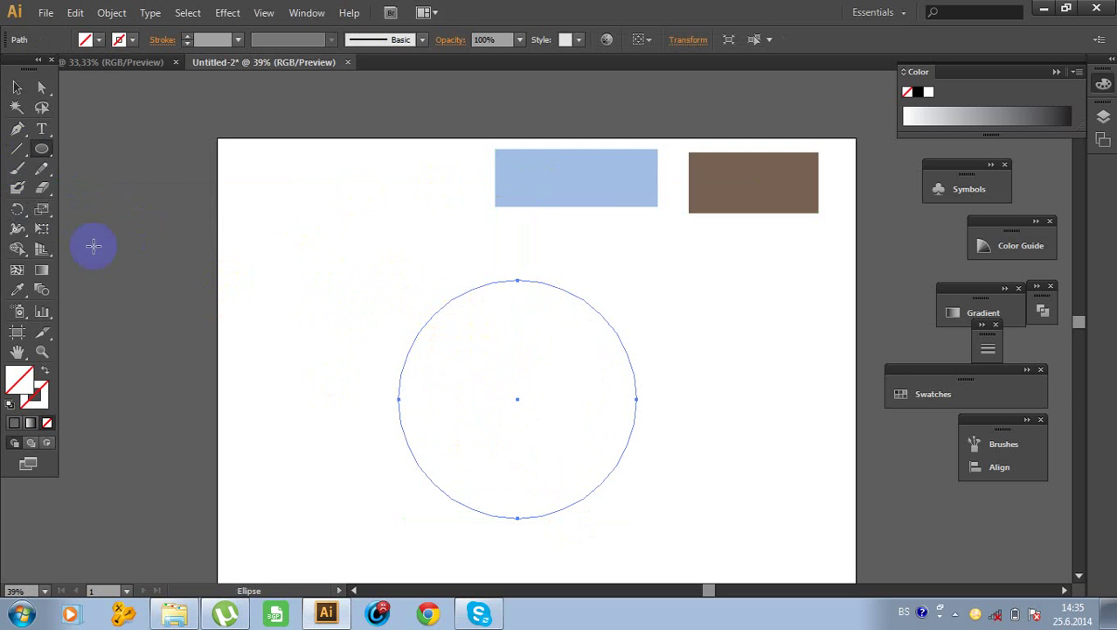
{"action": "left_click", "coordinate": [16, 288]}
{"action": "left_click", "coordinate": [586, 191]}
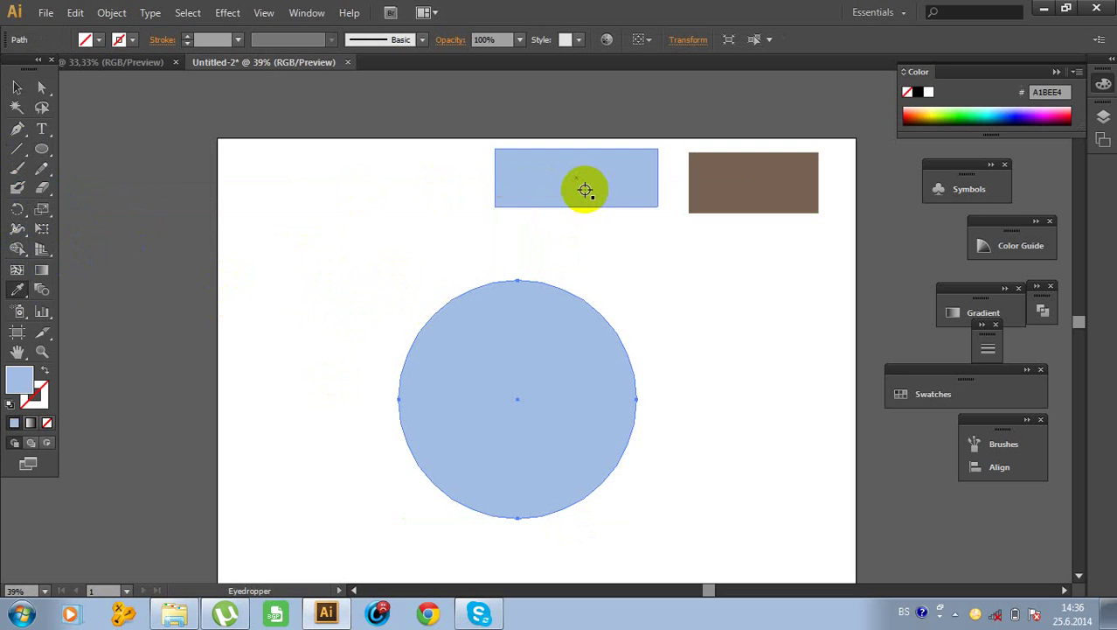
{"action": "left_click", "coordinate": [17, 87]}
{"action": "left_click", "coordinate": [343, 252]}
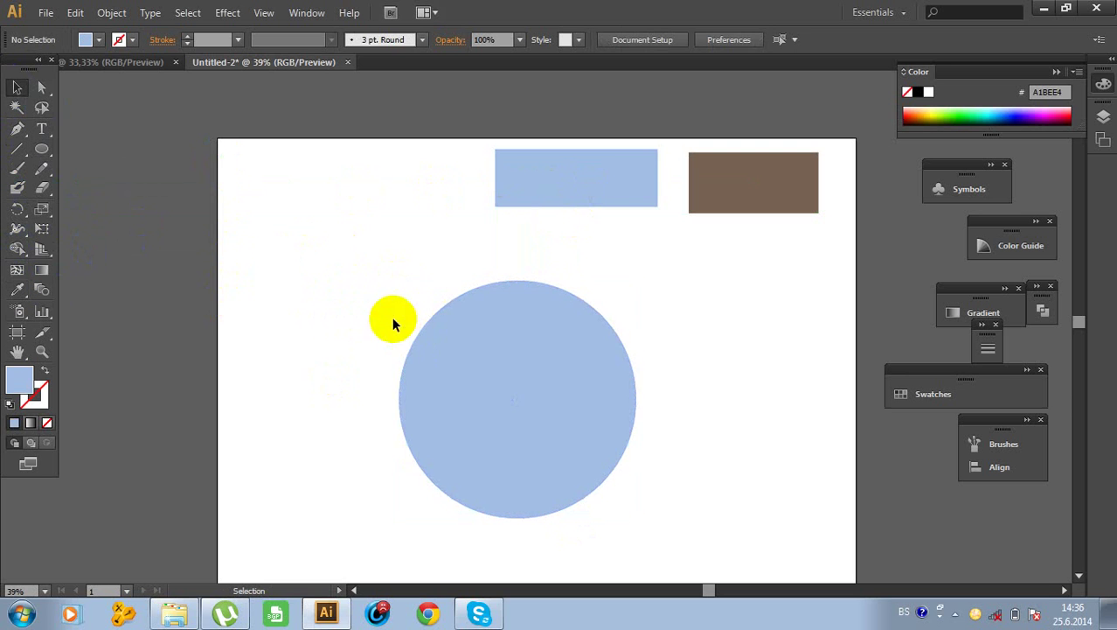
Draw a smaller circle overlapping the blue circle's upper-left part and fill it with the brown sample colour
{"action": "left_click", "coordinate": [43, 152]}
{"action": "left_click_drag", "start_coordinate": [43, 152], "coordinate": [83, 186]}
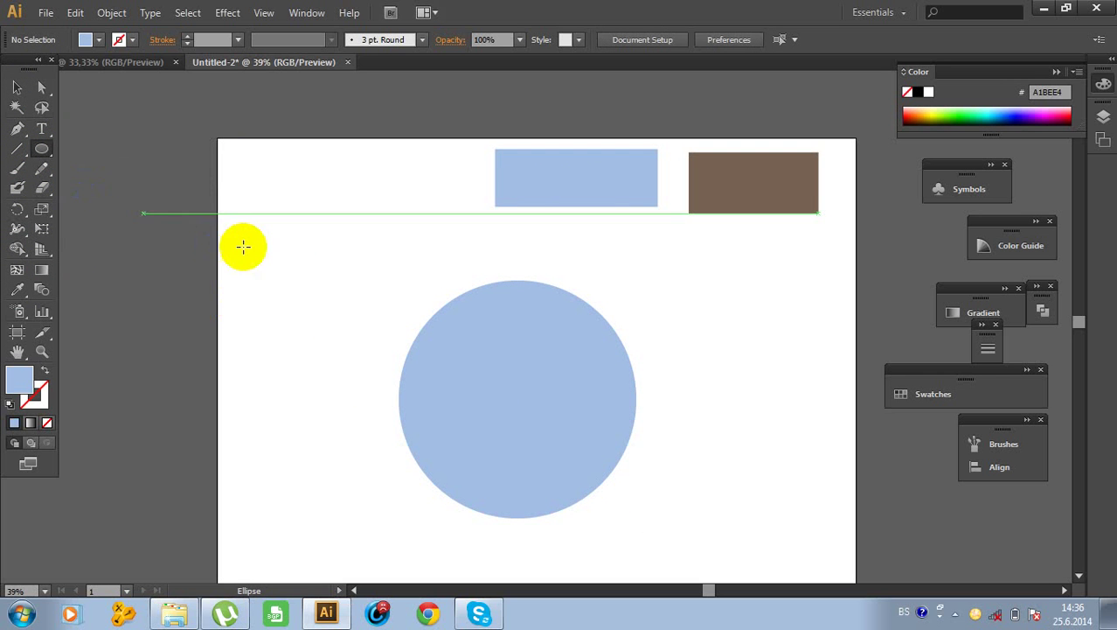
{"action": "left_click_drag", "start_coordinate": [370, 269], "coordinate": [538, 436]}
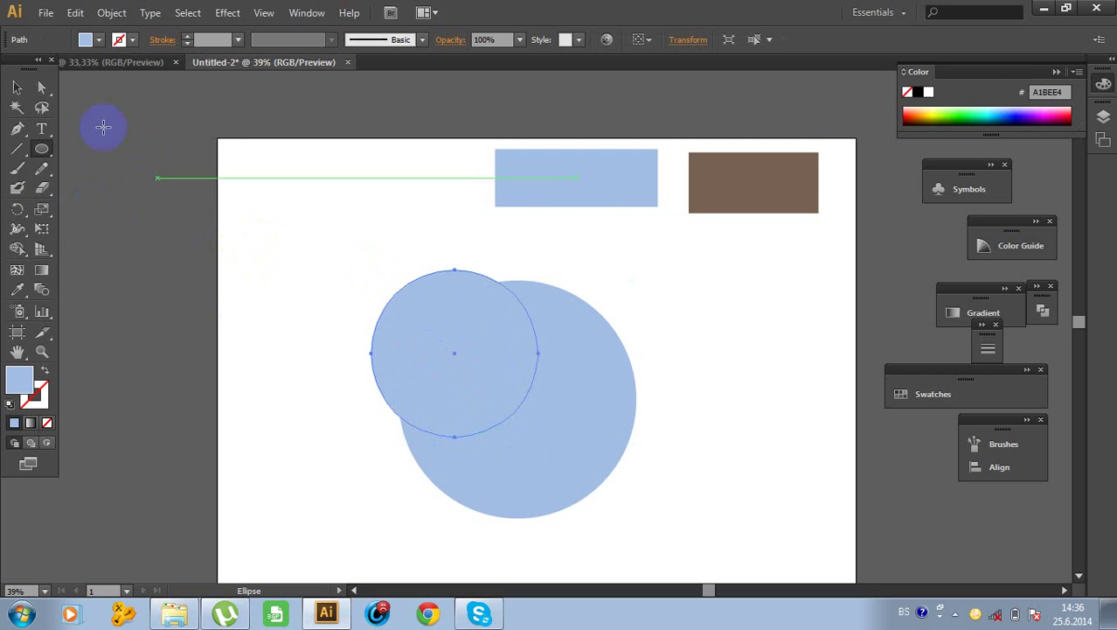
{"action": "left_click", "coordinate": [18, 290]}
{"action": "left_click", "coordinate": [773, 190]}
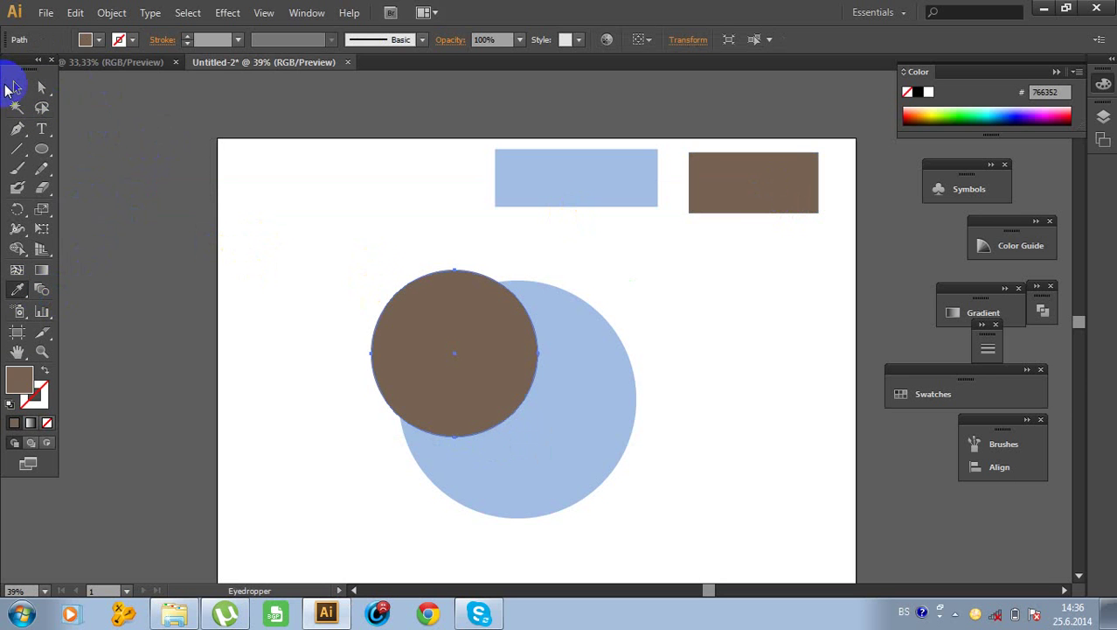
Move the brown circle so it is centred inside the blue circle
{"action": "left_click", "coordinate": [17, 88]}
{"action": "left_click_drag", "start_coordinate": [463, 358], "coordinate": [532, 407]}
{"action": "left_click", "coordinate": [717, 347]}
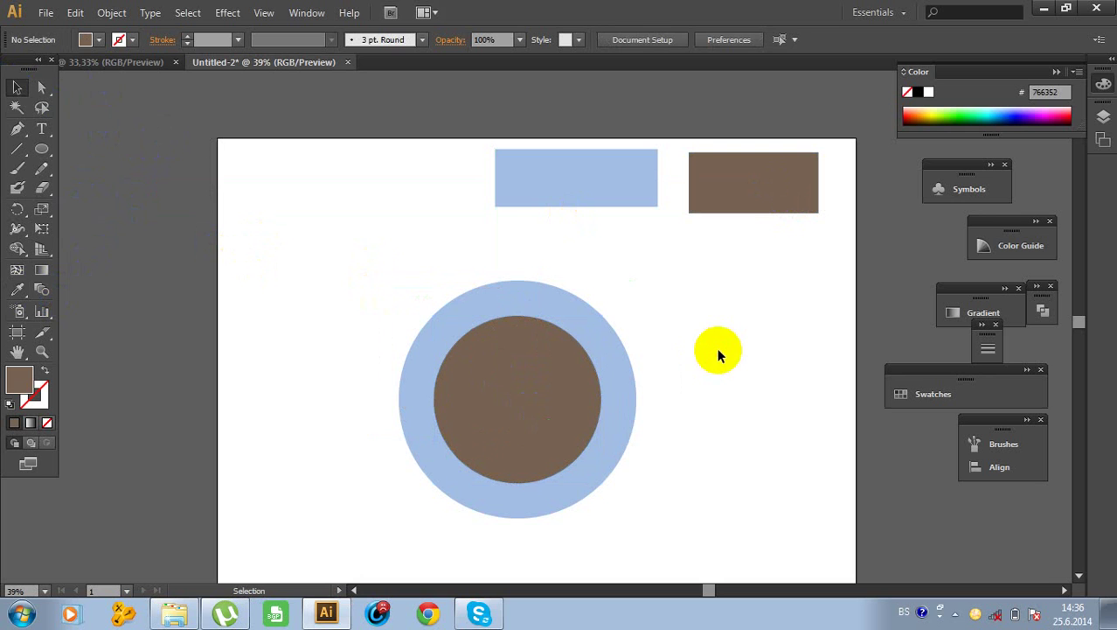
Enlarge the brown circle slightly and recentre it in the blue circle, leaving a narrower blue ring
{"action": "scroll", "coordinate": [574, 350], "scroll_direction": "down", "scroll_amount": 2}
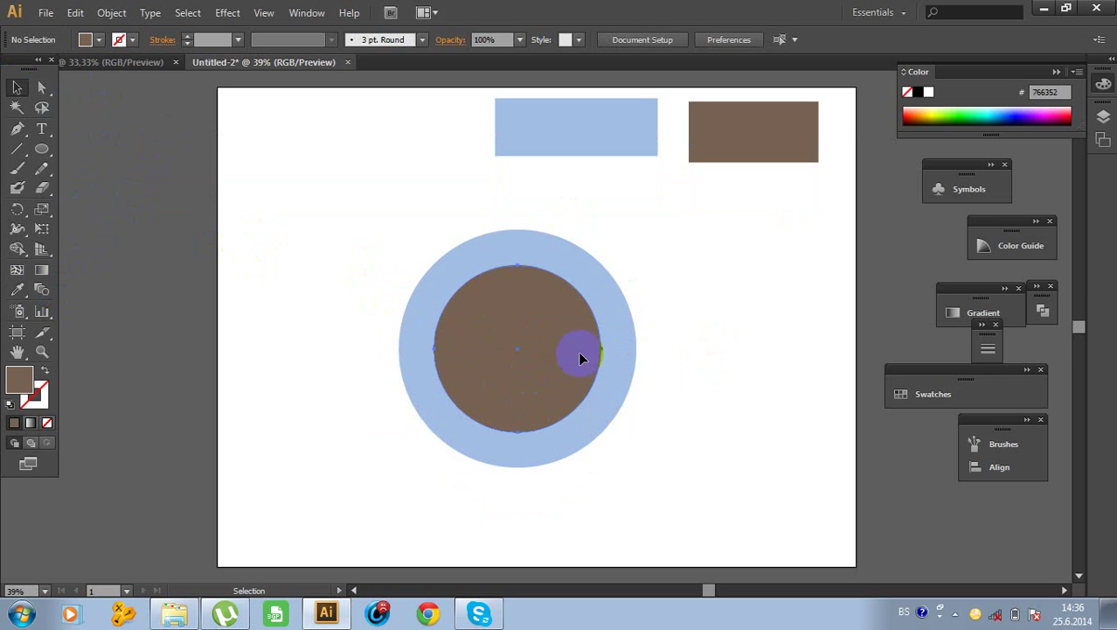
{"action": "left_click", "coordinate": [578, 353]}
{"action": "left_click_drag", "start_coordinate": [603, 260], "coordinate": [612, 255]}
{"action": "left_click_drag", "start_coordinate": [586, 313], "coordinate": [581, 318]}
{"action": "left_click", "coordinate": [709, 298]}
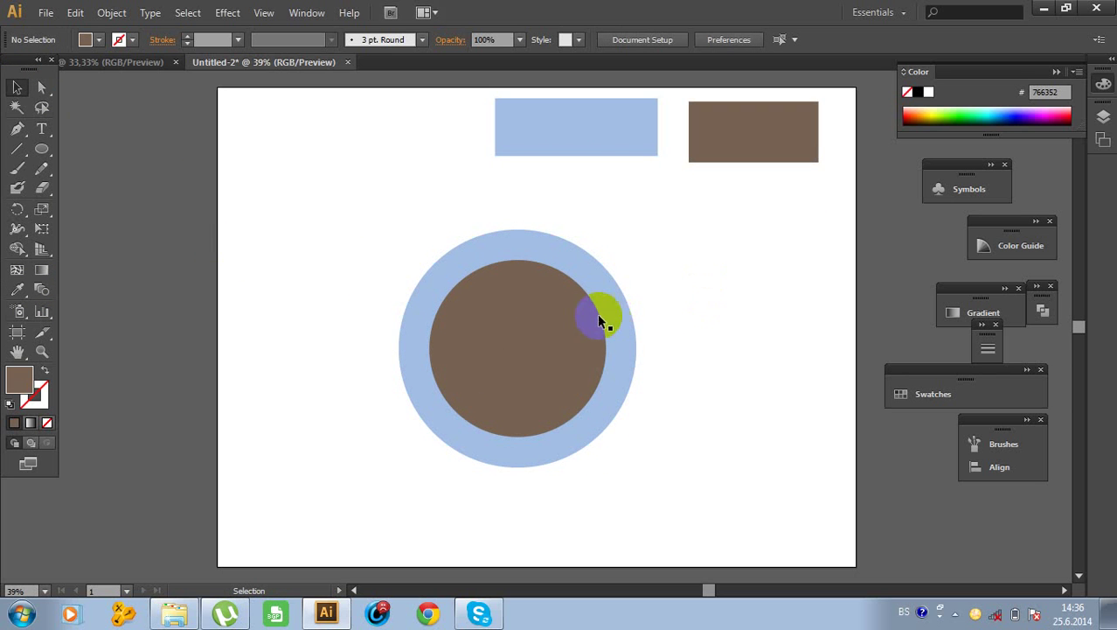
{"action": "left_click", "coordinate": [598, 313]}
{"action": "left_click_drag", "start_coordinate": [606, 265], "coordinate": [574, 302]}
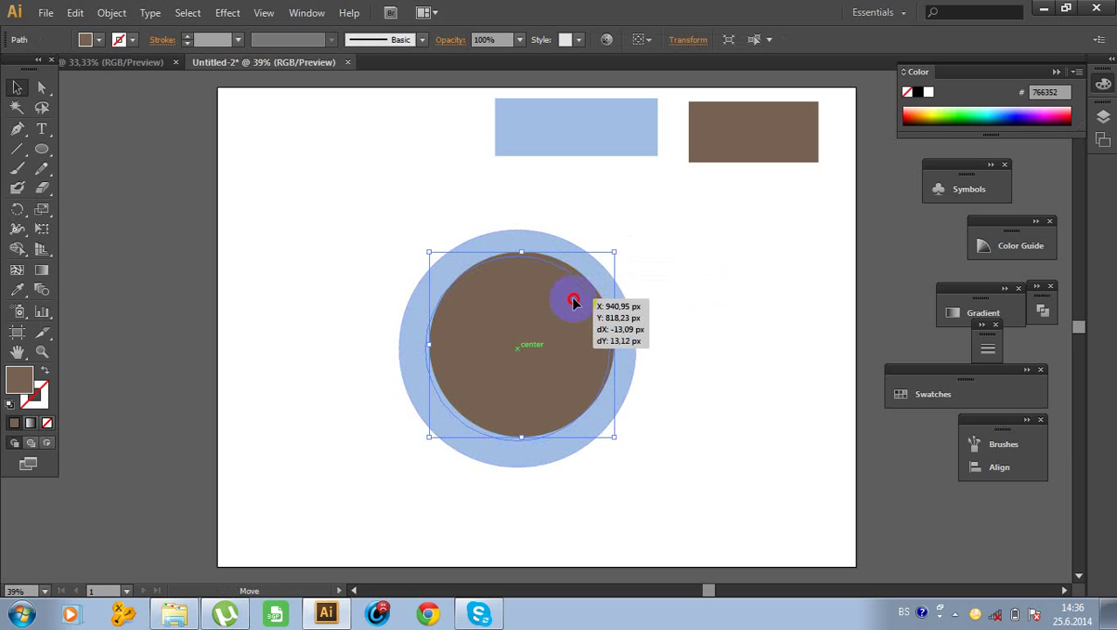
{"action": "left_click", "coordinate": [685, 268]}
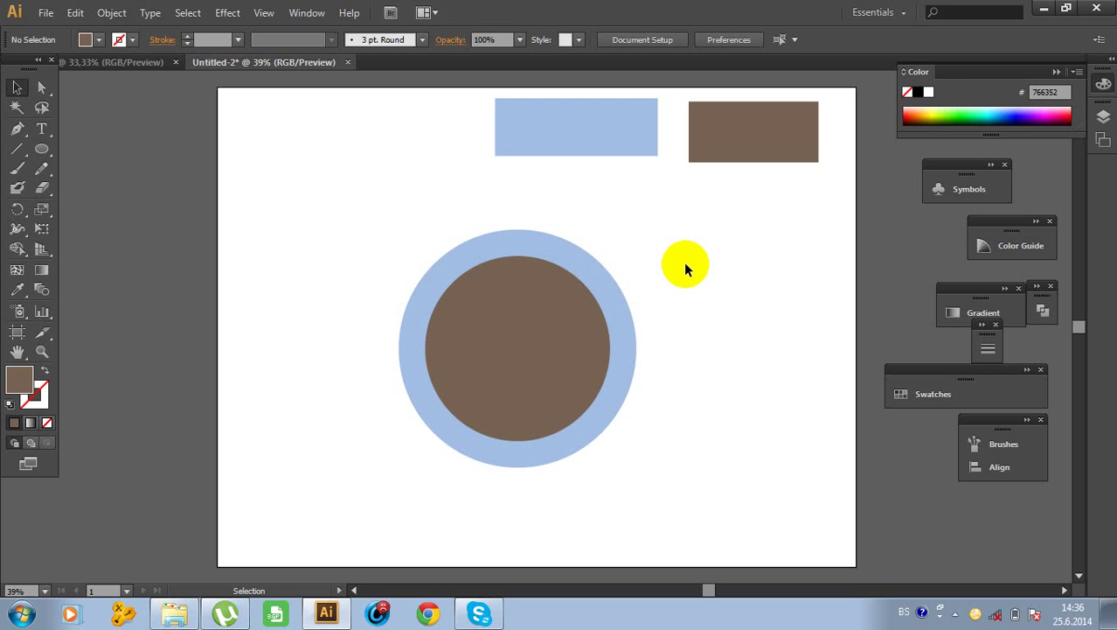
Place the palm-trees (2) image from the palma folder on the artboard to the right of the circles
{"action": "left_click", "coordinate": [172, 617]}
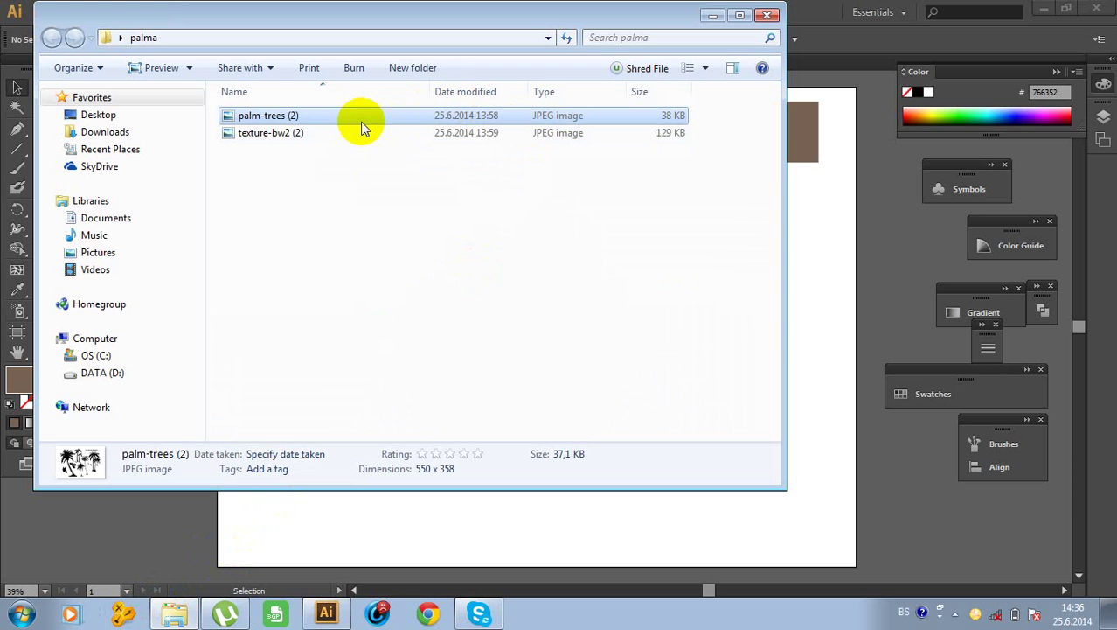
{"action": "left_click_drag", "start_coordinate": [355, 118], "coordinate": [743, 302]}
{"action": "left_click", "coordinate": [822, 302]}
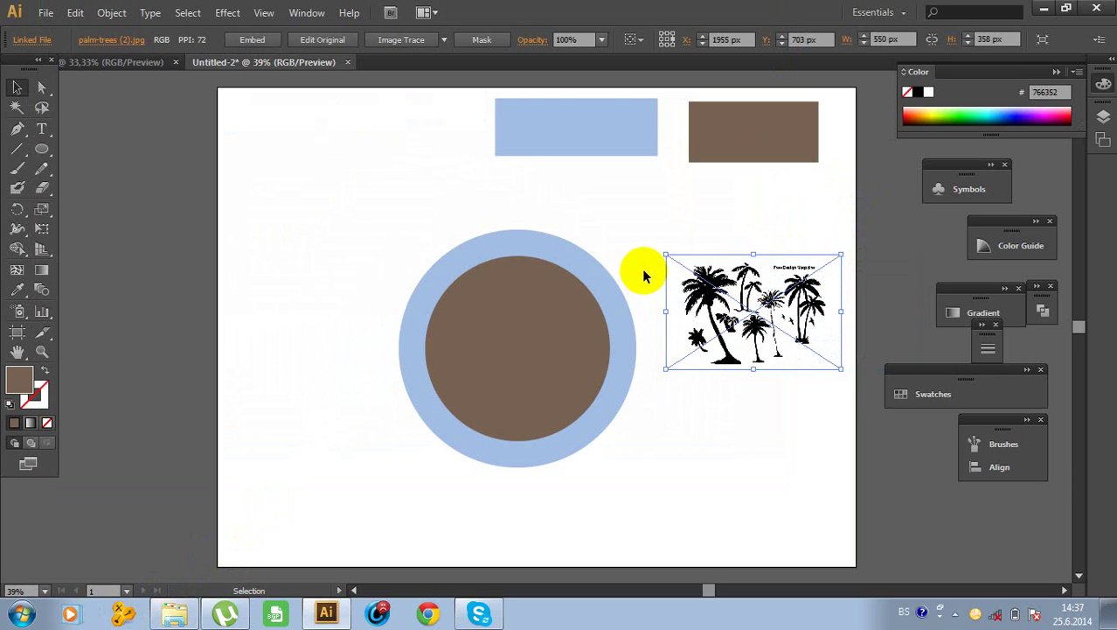
Vectorize the palm image with Image Trace, expanding the tracing and ungrouping its shapes
{"action": "left_click", "coordinate": [406, 45]}
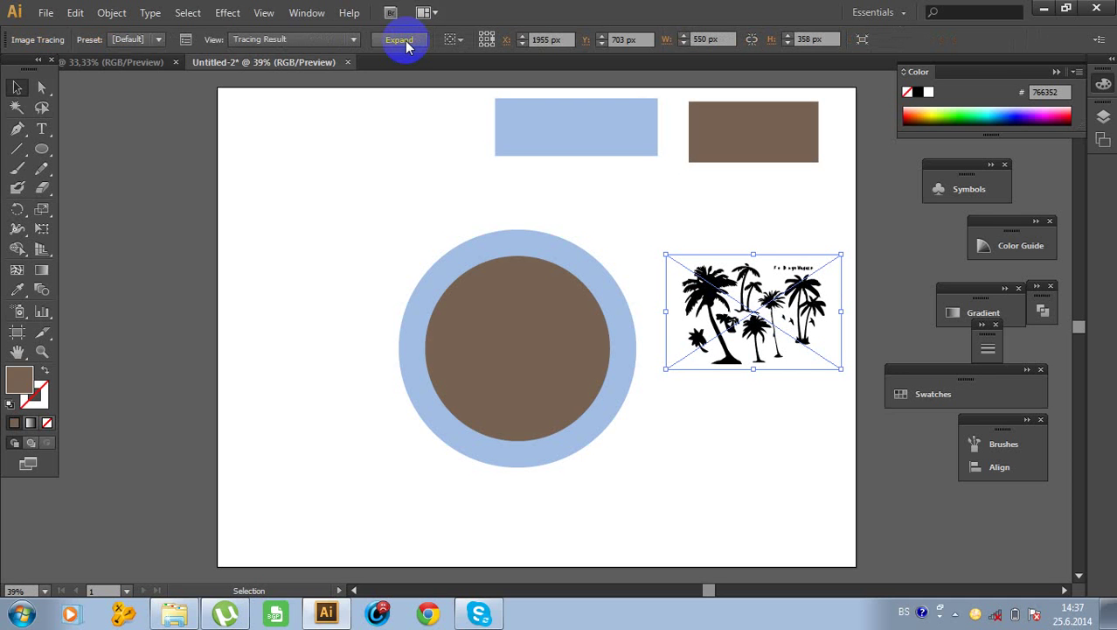
{"action": "left_click", "coordinate": [407, 45]}
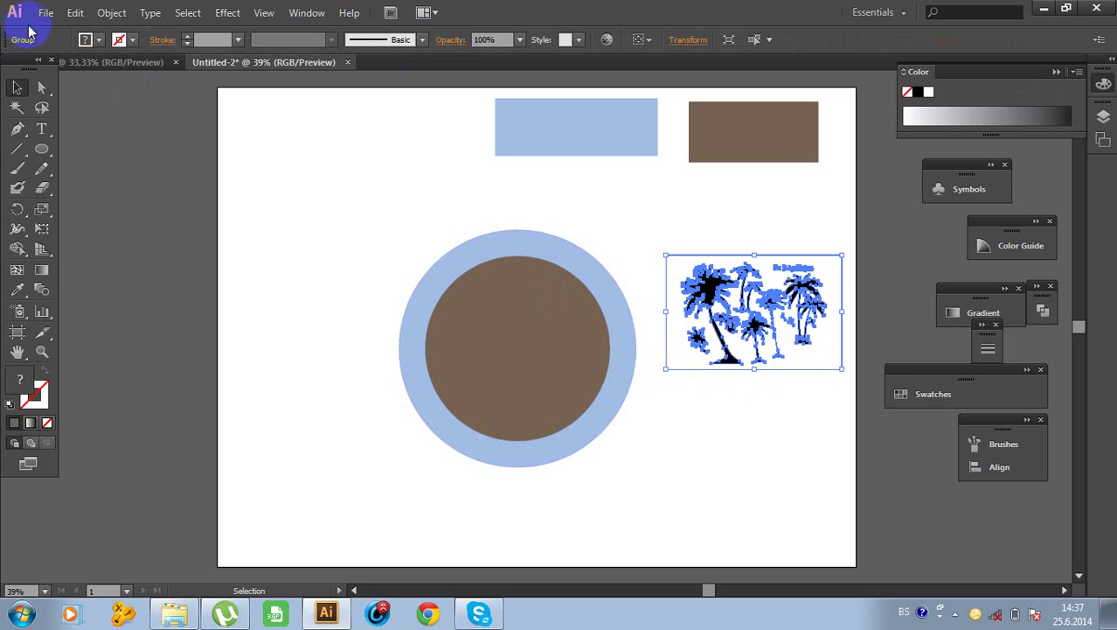
{"action": "left_click", "coordinate": [76, 14]}
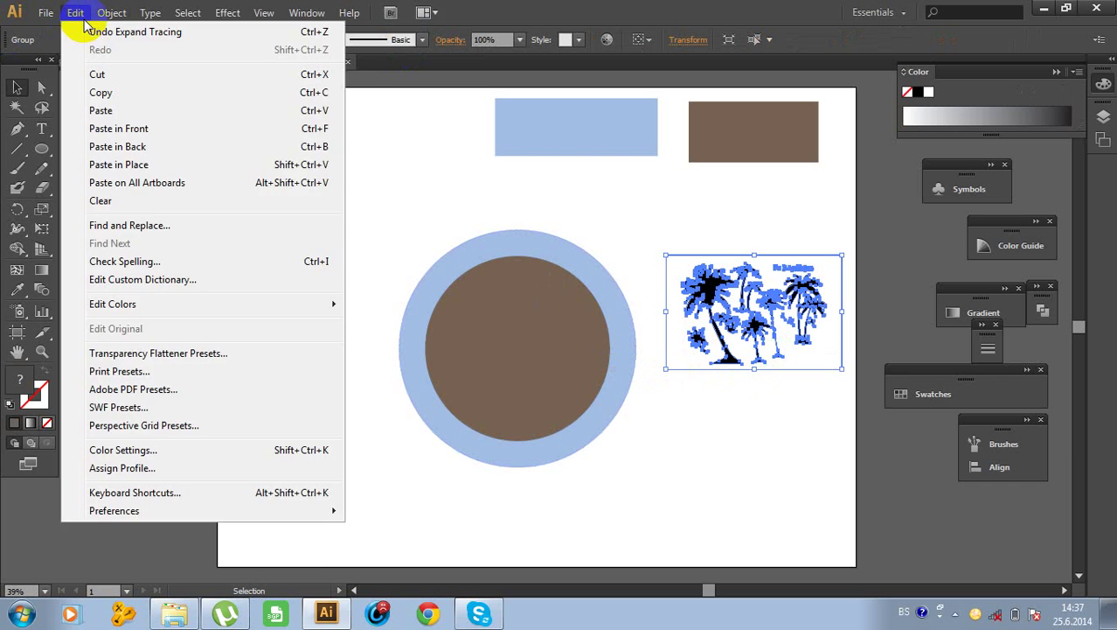
{"action": "mouse_move", "coordinate": [111, 10]}
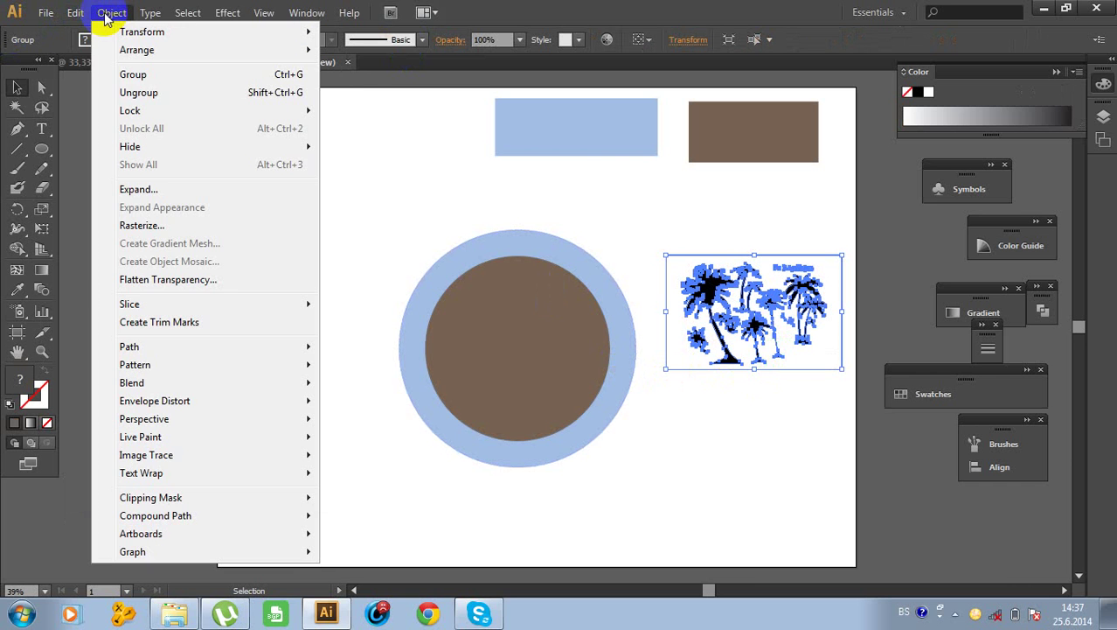
{"action": "left_click", "coordinate": [129, 99]}
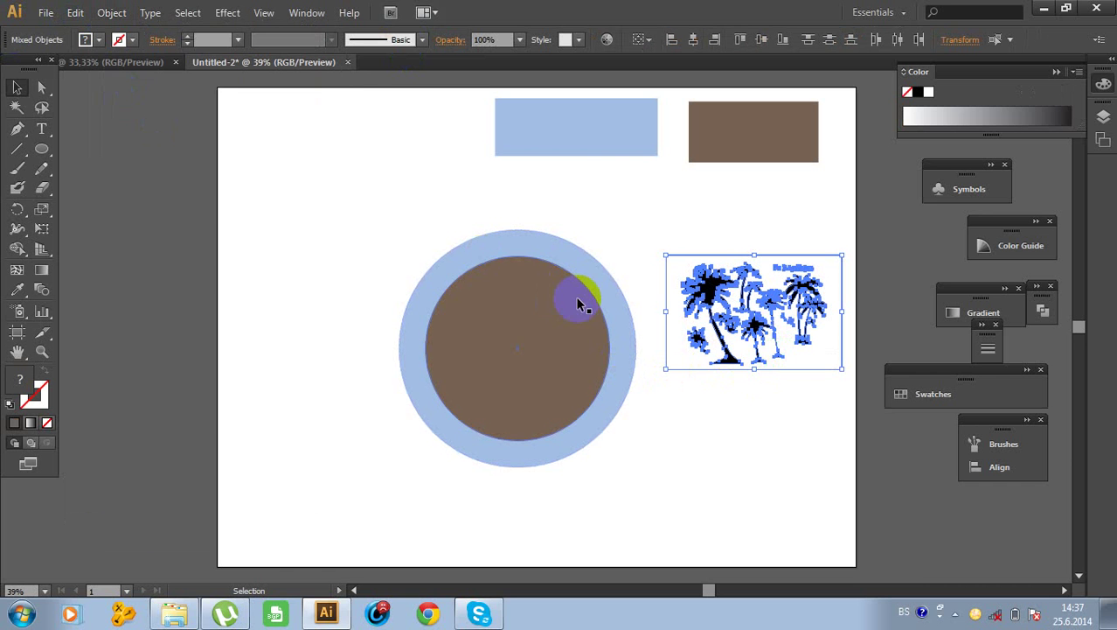
Delete the white background shape behind the traced palms, working at 50% zoom
{"action": "left_click", "coordinate": [43, 590]}
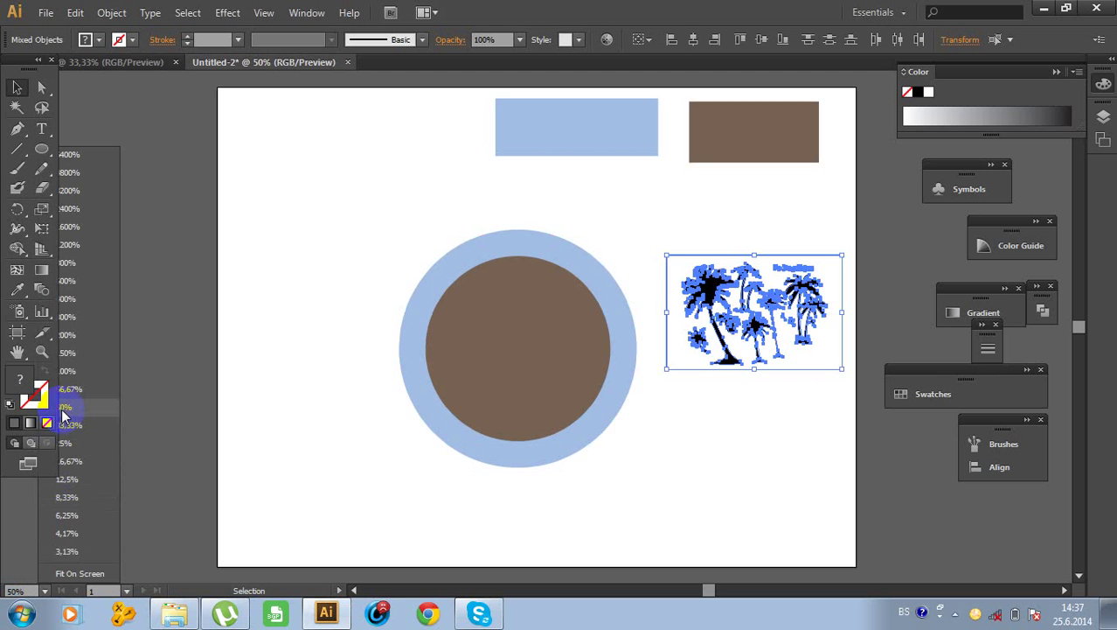
{"action": "left_click", "coordinate": [63, 417]}
{"action": "left_click", "coordinate": [18, 351]}
{"action": "left_click_drag", "start_coordinate": [709, 437], "coordinate": [405, 439]}
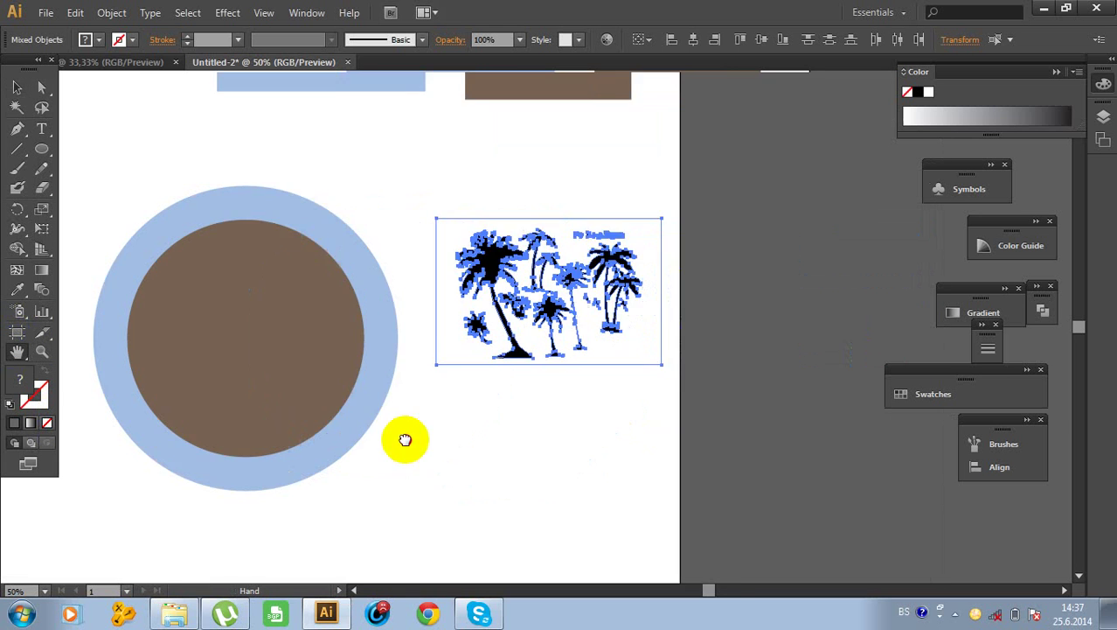
{"action": "left_click", "coordinate": [17, 87]}
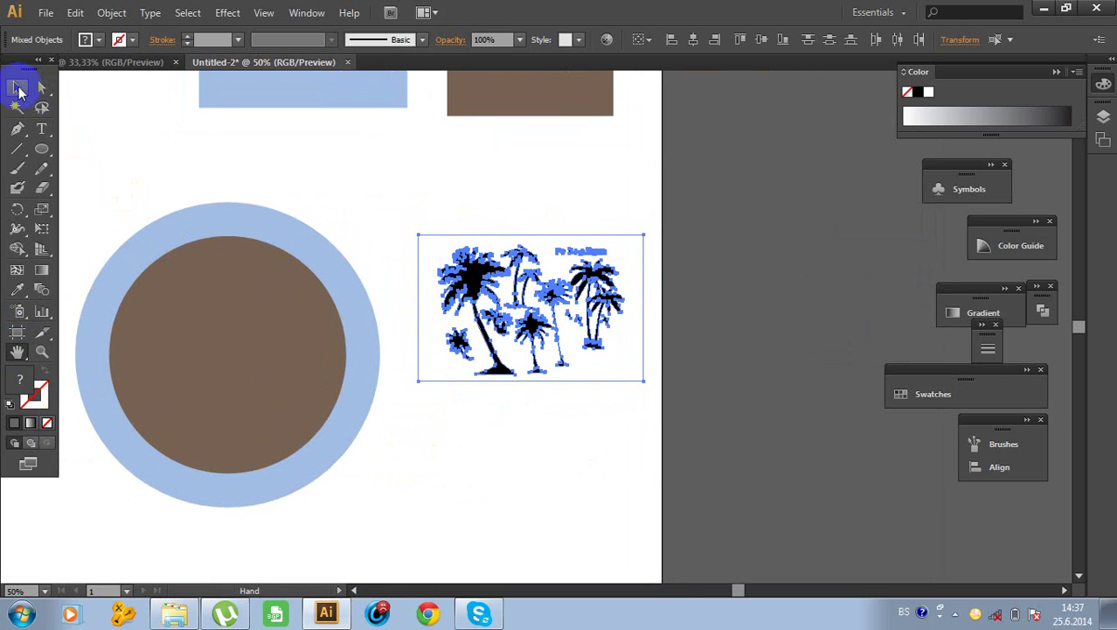
{"action": "left_click", "coordinate": [486, 391]}
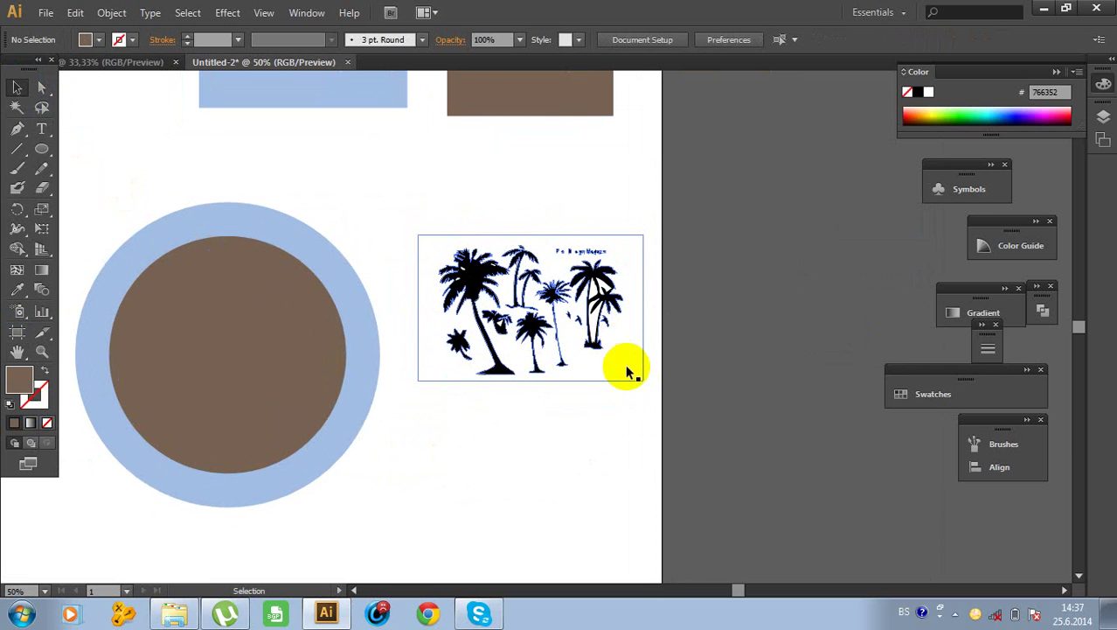
{"action": "left_click", "coordinate": [635, 382]}
{"action": "key", "text": "Delete"}
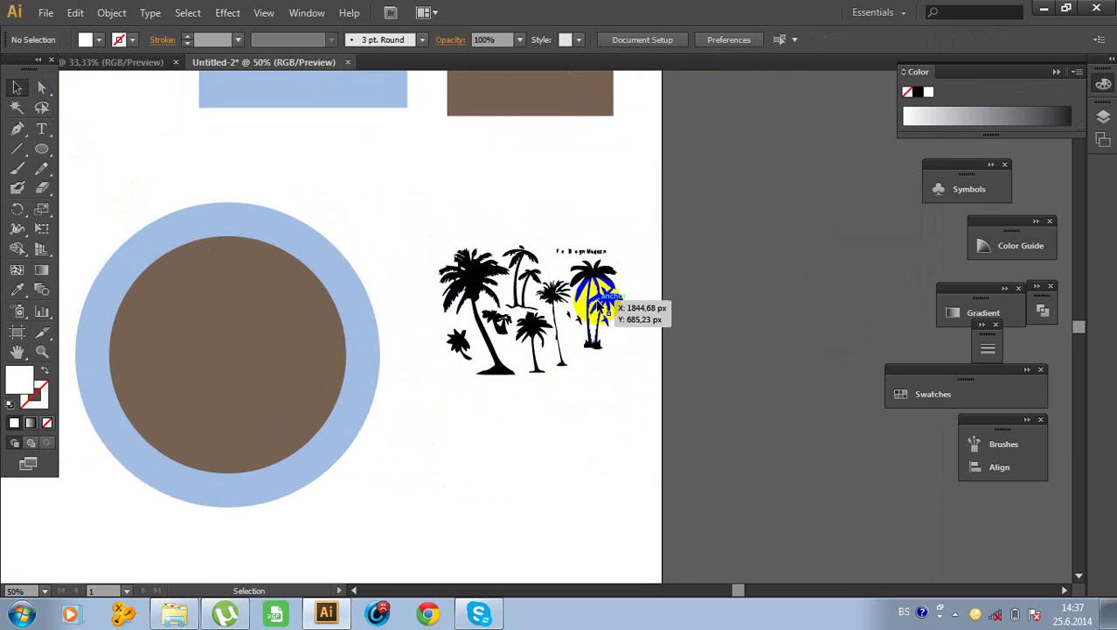
Delete the other palms and the lettering, keeping only the rightmost pair of palms with its birds
{"action": "left_click_drag", "start_coordinate": [608, 308], "coordinate": [419, 244]}
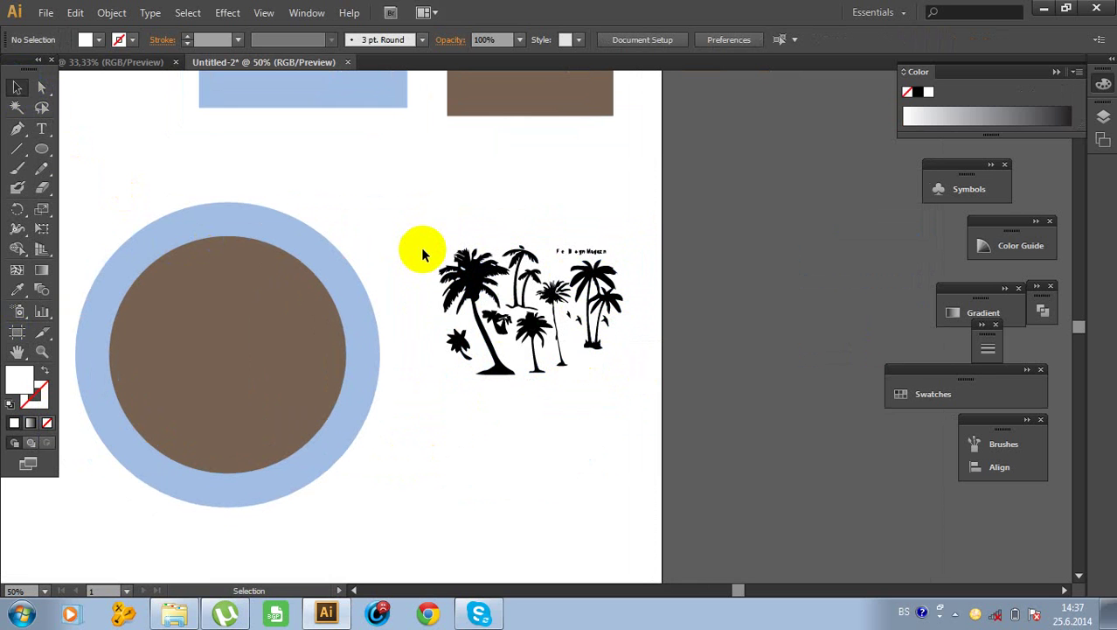
{"action": "left_click_drag", "start_coordinate": [424, 234], "coordinate": [560, 396]}
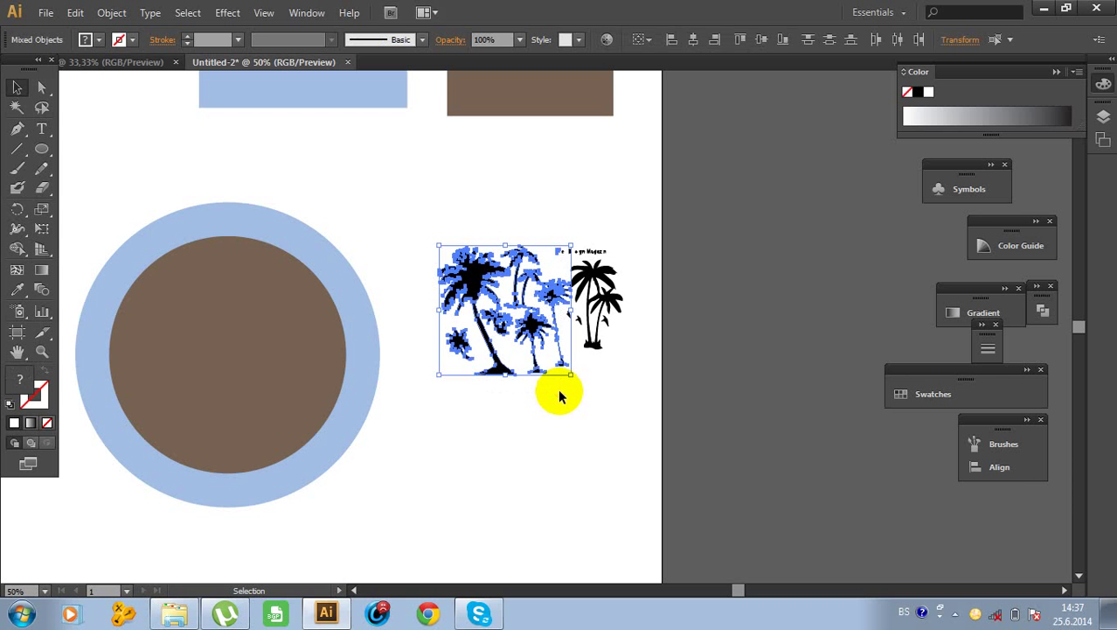
{"action": "key", "text": "Delete"}
{"action": "left_click_drag", "start_coordinate": [549, 231], "coordinate": [617, 258]}
{"action": "key", "text": "Delete"}
Group all shapes of the remaining palm pair and its birds
{"action": "left_click_drag", "start_coordinate": [522, 226], "coordinate": [629, 392]}
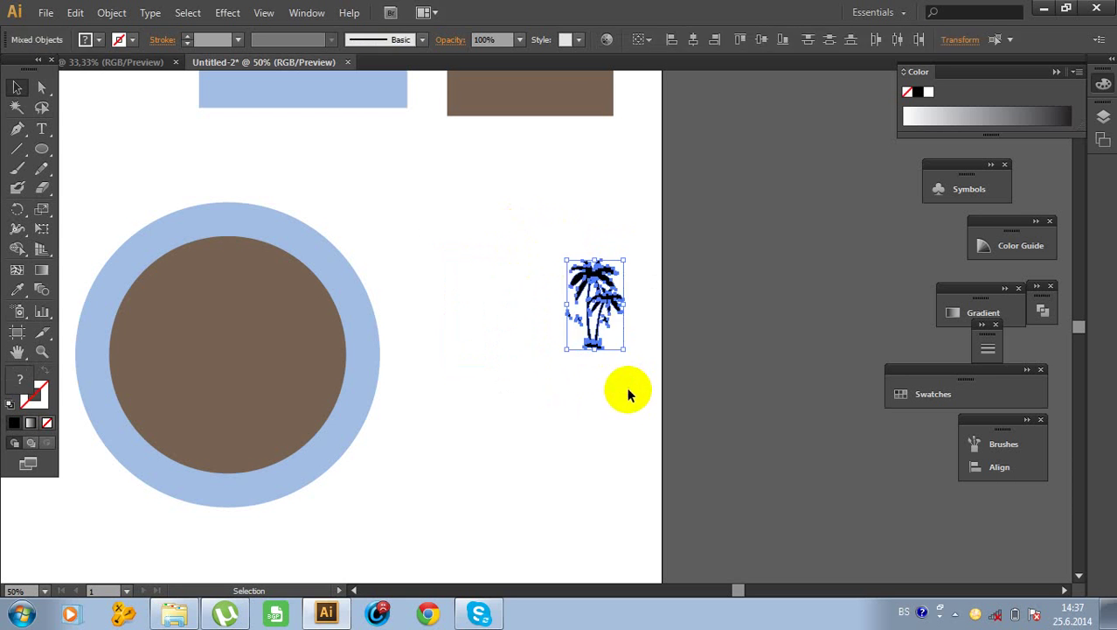
{"action": "left_click", "coordinate": [111, 12]}
{"action": "left_click", "coordinate": [131, 75]}
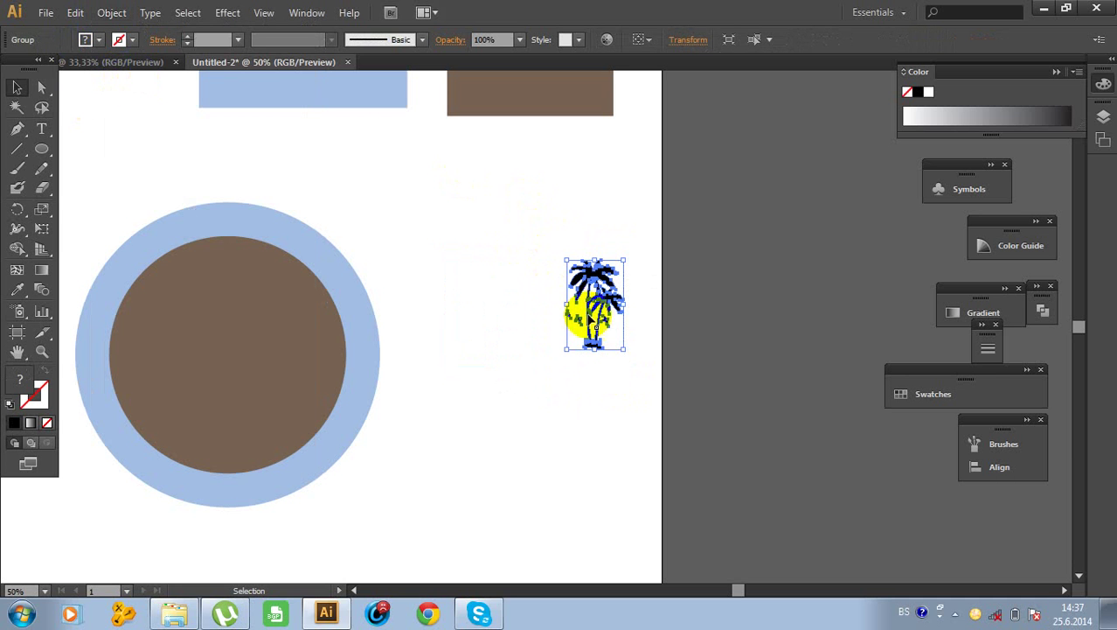
{"action": "left_click", "coordinate": [489, 280]}
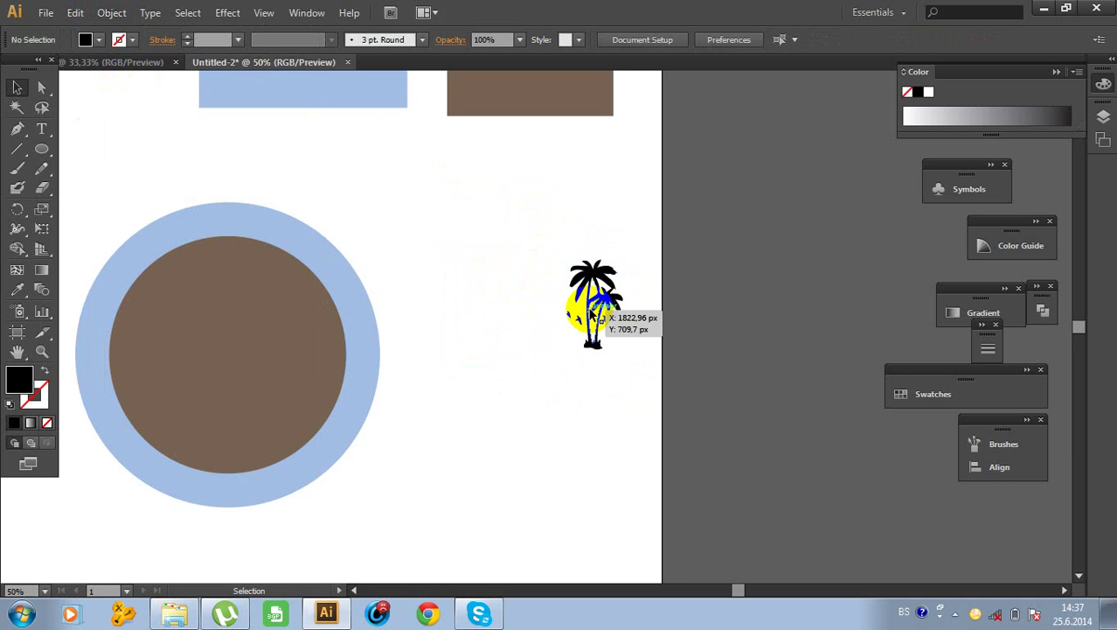
Enlarge the grouped palms and place them on the brown circle with their base overlapping the lower blue ring
{"action": "left_click", "coordinate": [615, 290]}
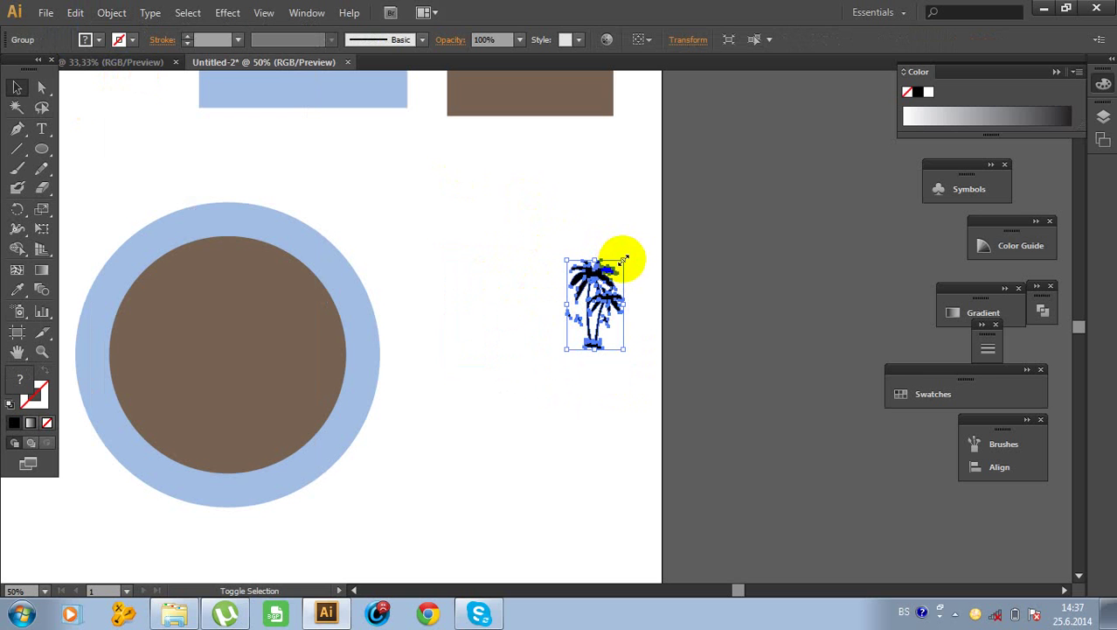
{"action": "left_click_drag", "start_coordinate": [623, 260], "coordinate": [671, 184]}
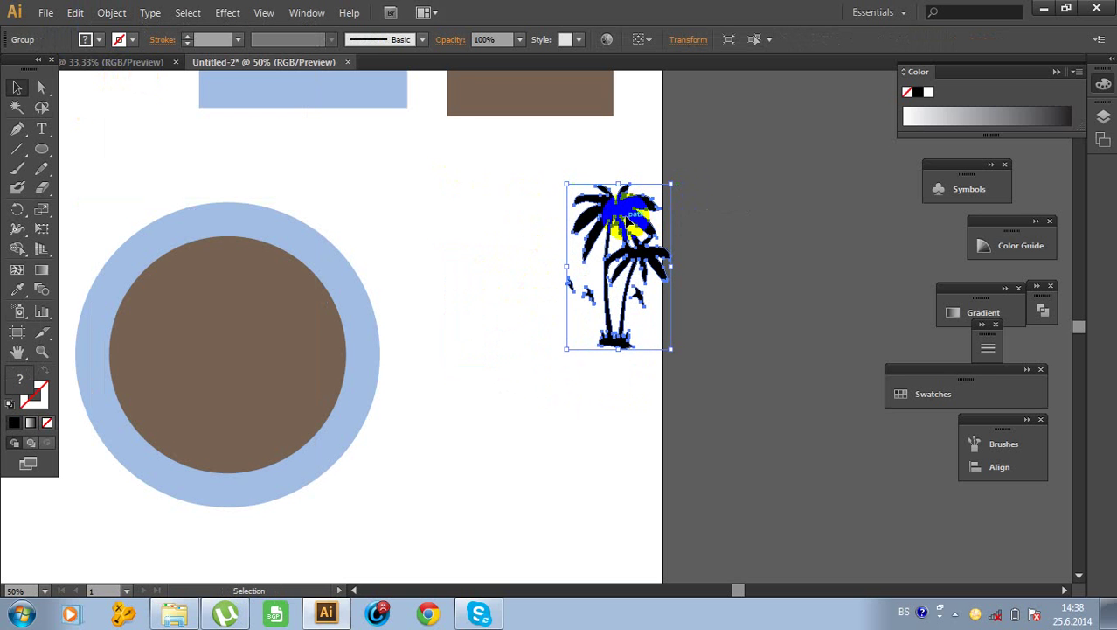
{"action": "left_click_drag", "start_coordinate": [627, 218], "coordinate": [229, 349]}
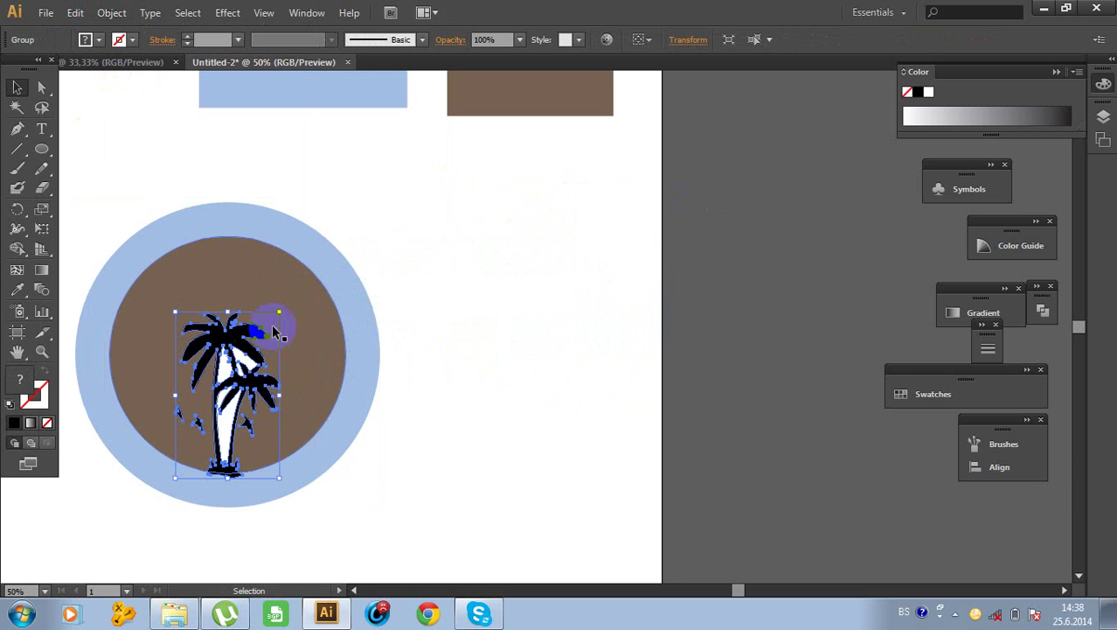
{"action": "left_click", "coordinate": [474, 314]}
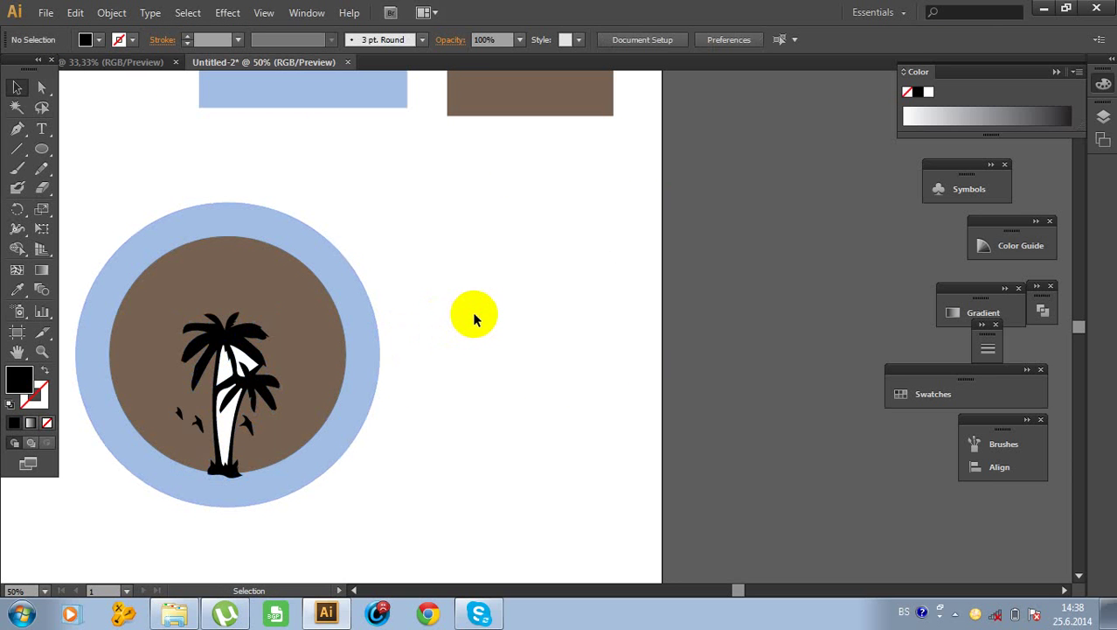
{"action": "left_click", "coordinate": [226, 337]}
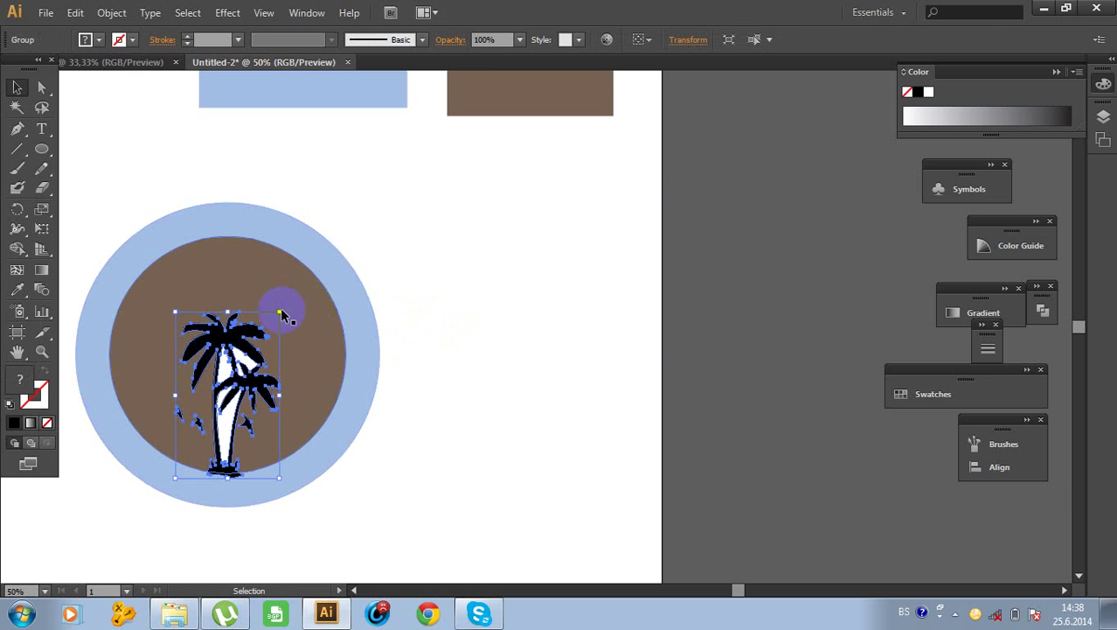
{"action": "mouse_move", "coordinate": [280, 312]}
{"action": "left_mouse_down"}
{"action": "mouse_move", "coordinate": [286, 285]}
{"action": "mouse_move", "coordinate": [291, 296]}
{"action": "left_mouse_up"}
{"action": "left_click", "coordinate": [492, 292]}
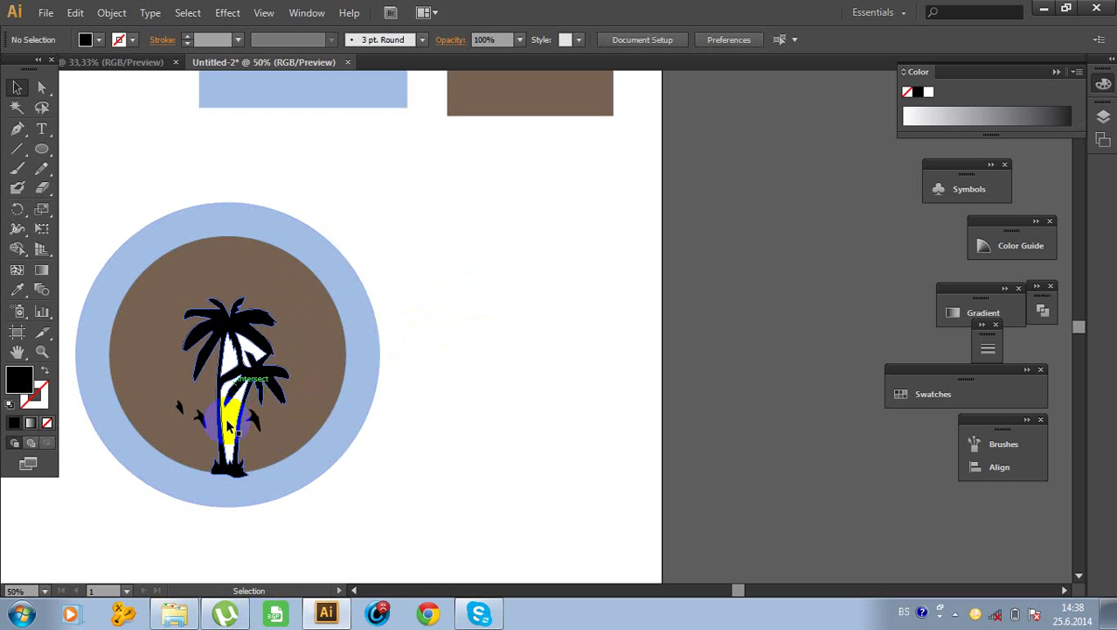
Ungroup the palm artwork and delete the white shapes between the palm trunks and leaves
{"action": "left_click_drag", "start_coordinate": [227, 426], "coordinate": [220, 341]}
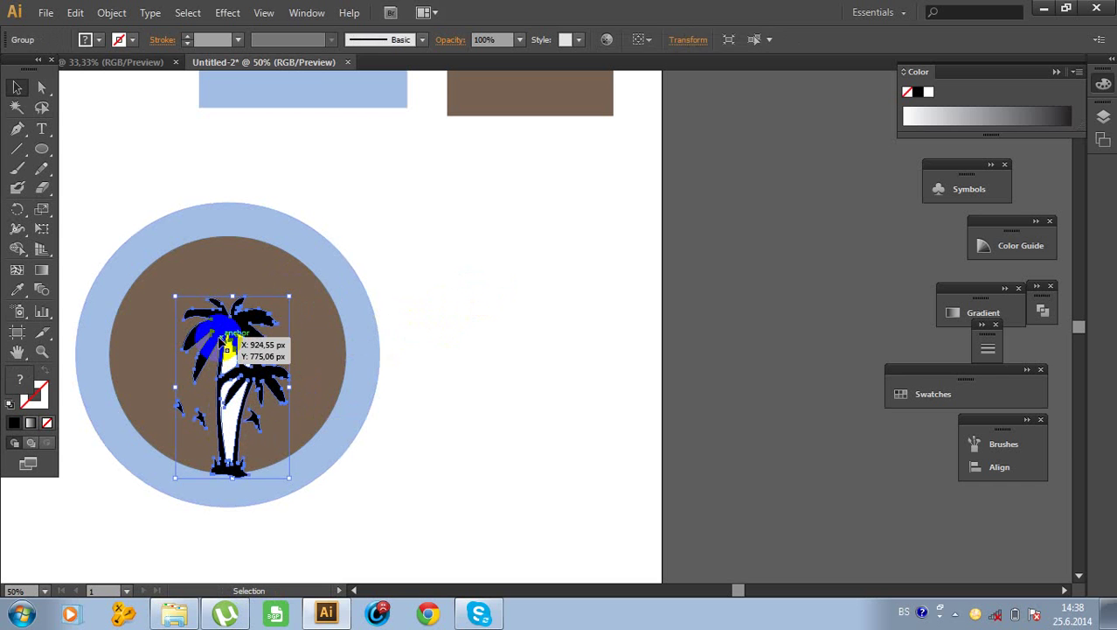
{"action": "left_click", "coordinate": [113, 18]}
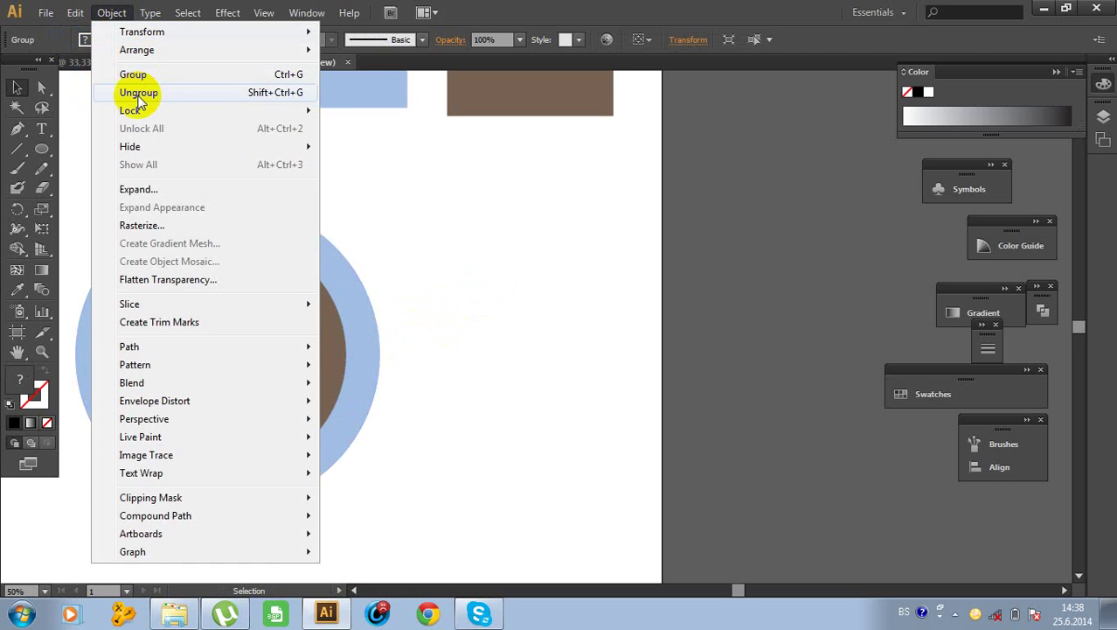
{"action": "left_click", "coordinate": [137, 91]}
{"action": "left_click", "coordinate": [486, 268]}
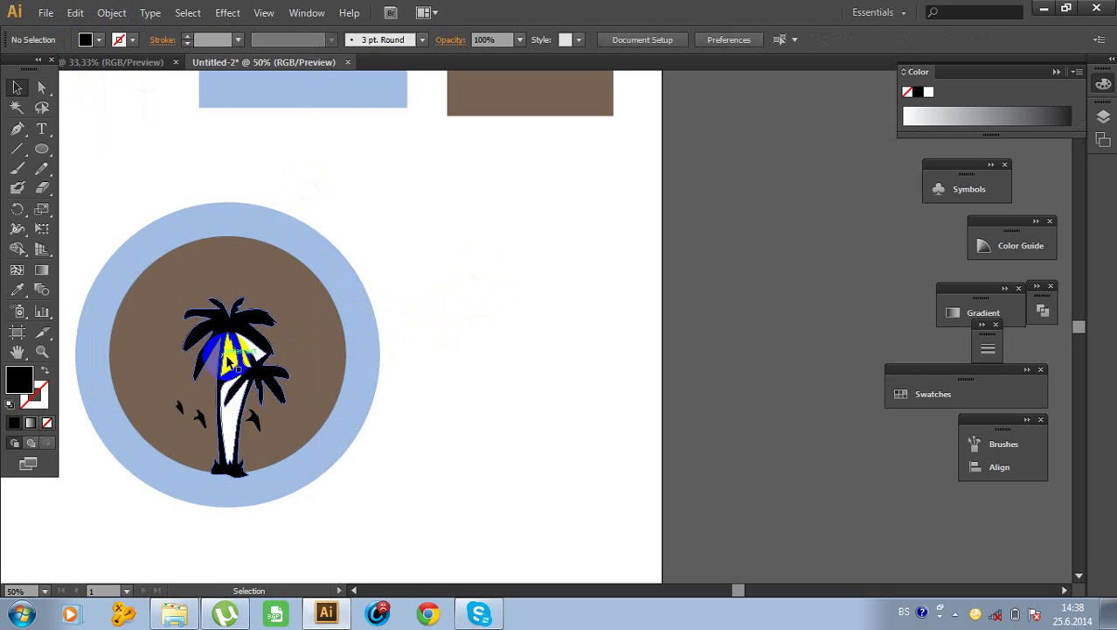
{"action": "left_click", "coordinate": [231, 357]}
{"action": "left_click_drag", "start_coordinate": [232, 357], "coordinate": [243, 423]}
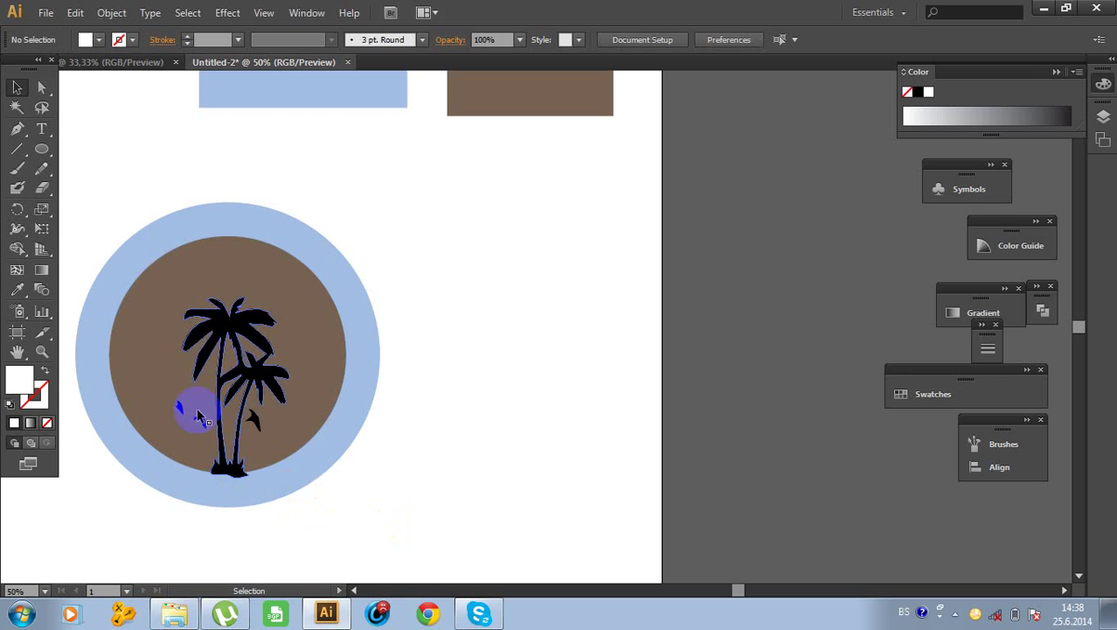
Group the black palm shape with the three birds beside its trunks
{"action": "left_click", "coordinate": [232, 326]}
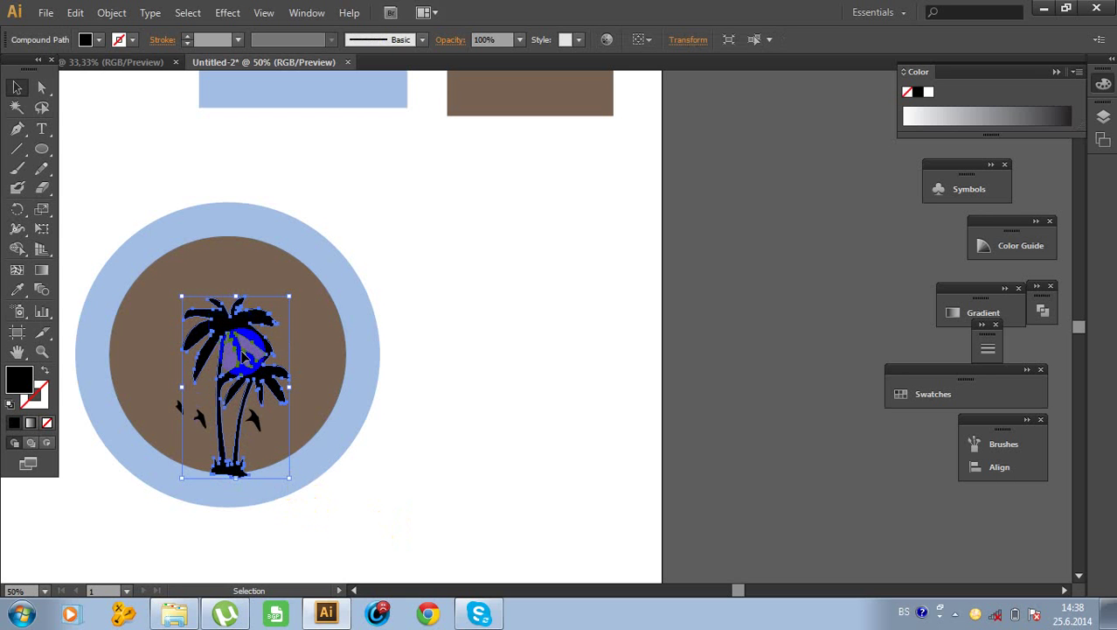
{"action": "left_click", "coordinate": [262, 429], "text": "shift"}
{"action": "left_click", "coordinate": [199, 417], "text": "shift"}
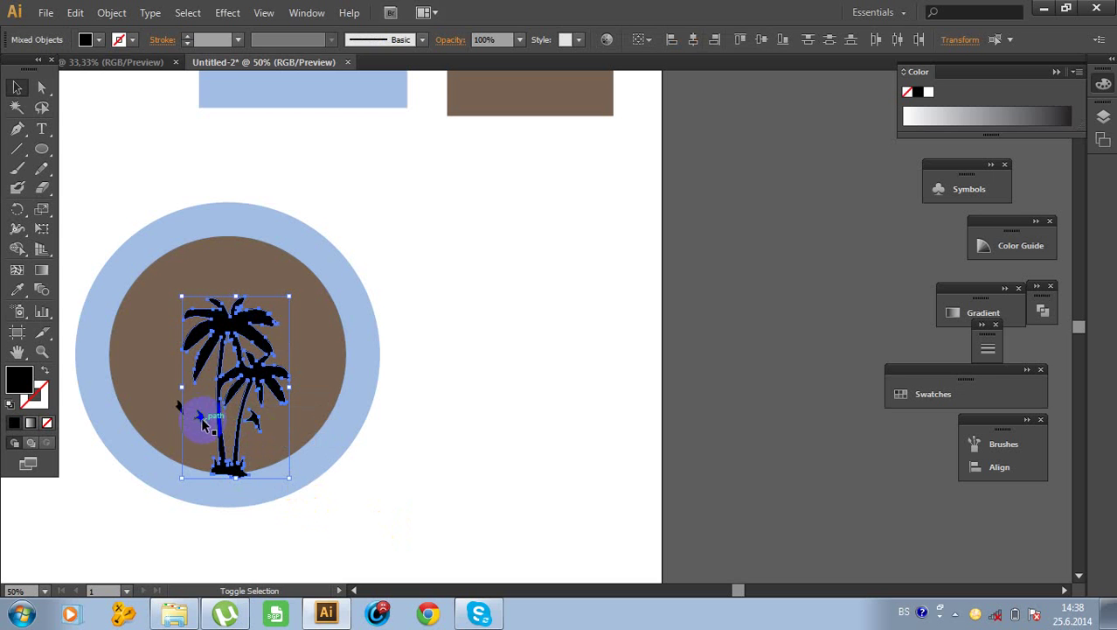
{"action": "left_click", "coordinate": [179, 406], "text": "shift"}
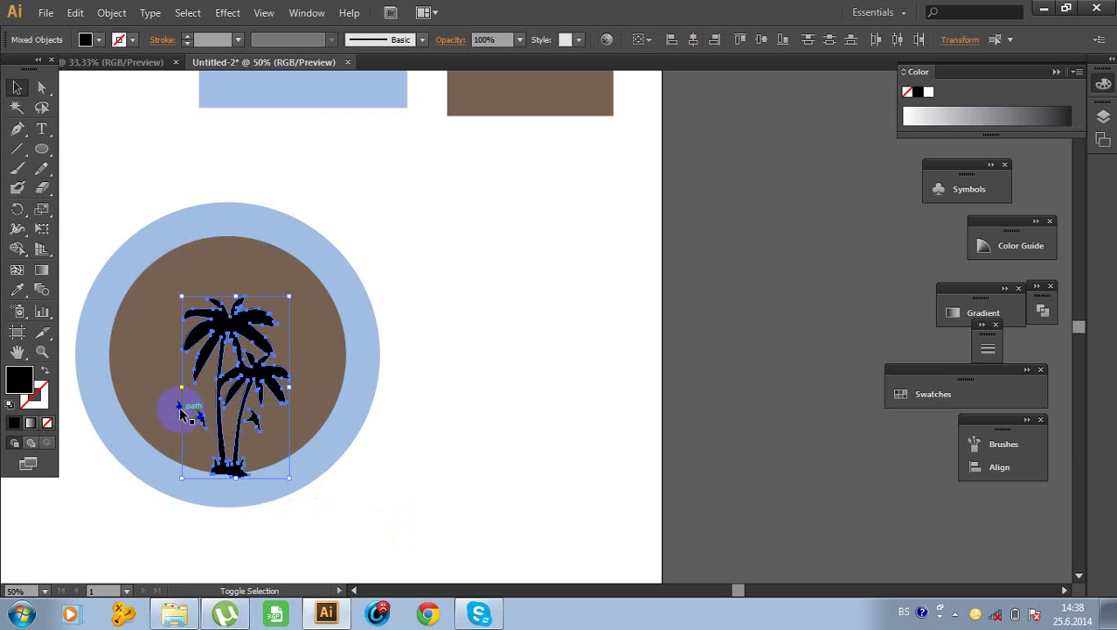
{"action": "left_click", "coordinate": [112, 13]}
{"action": "left_click", "coordinate": [112, 73]}
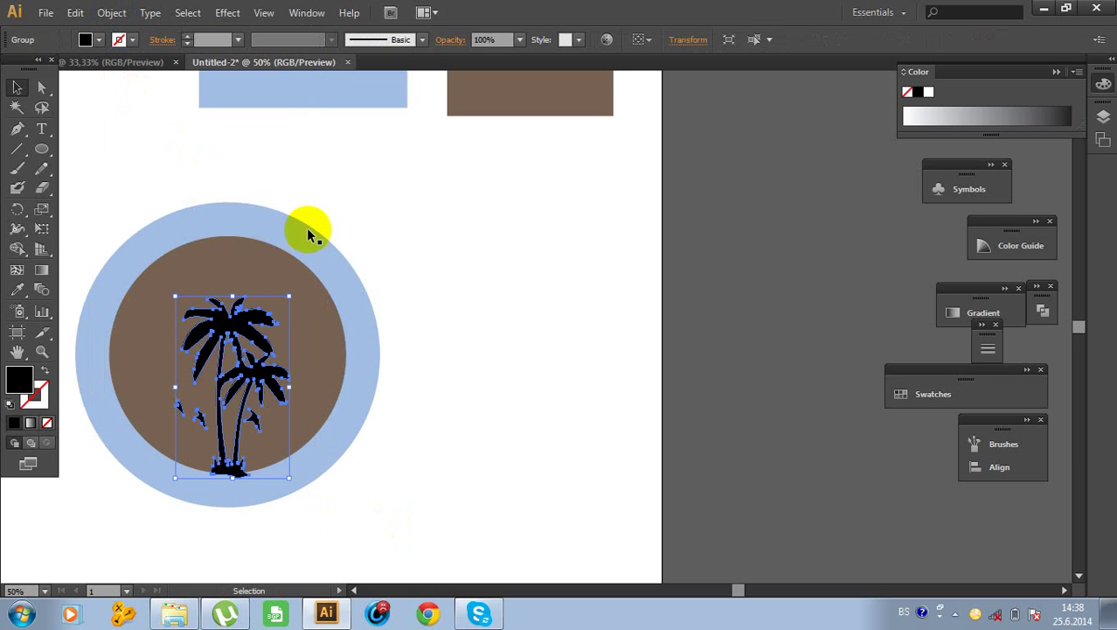
{"action": "left_click", "coordinate": [366, 244]}
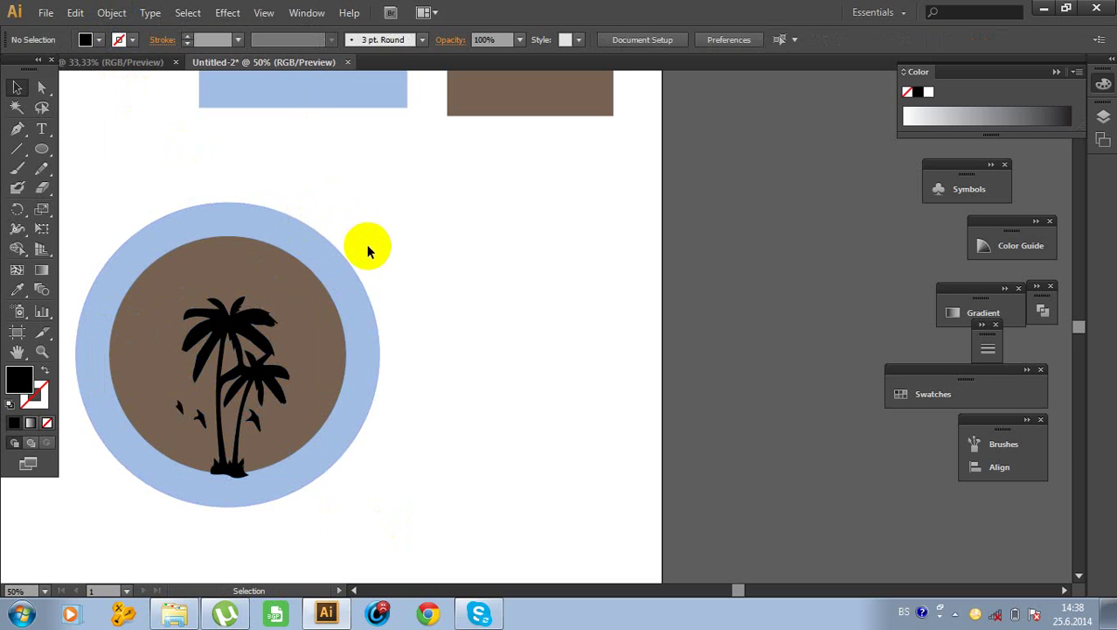
Recolor the palm and bird group with the outer ring's light blue using the Eyedropper
{"action": "left_click", "coordinate": [229, 337]}
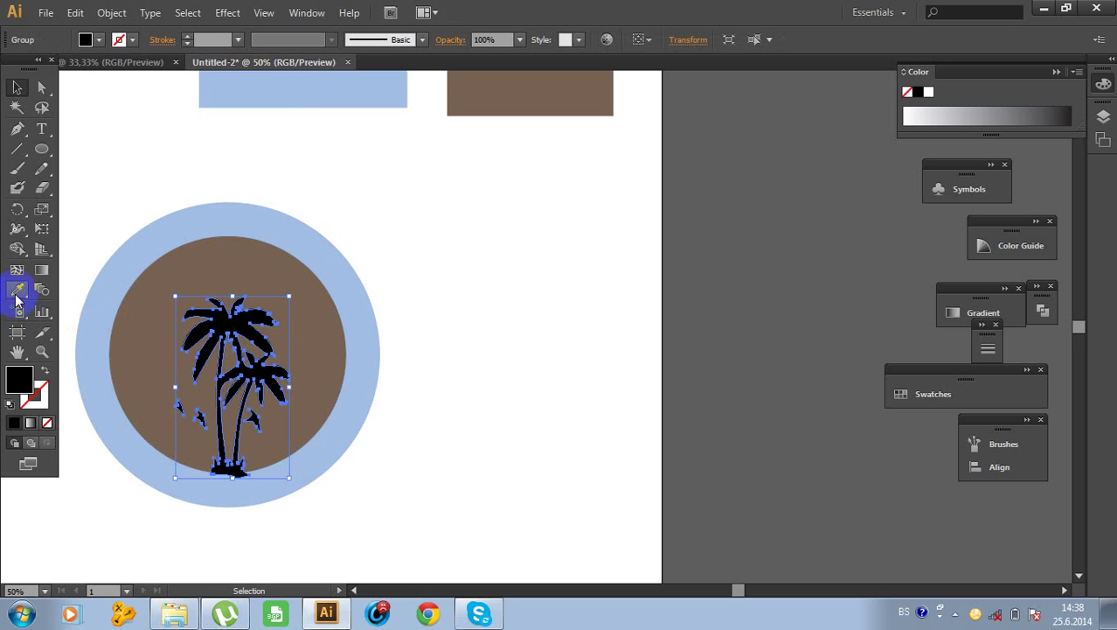
{"action": "left_click", "coordinate": [17, 293]}
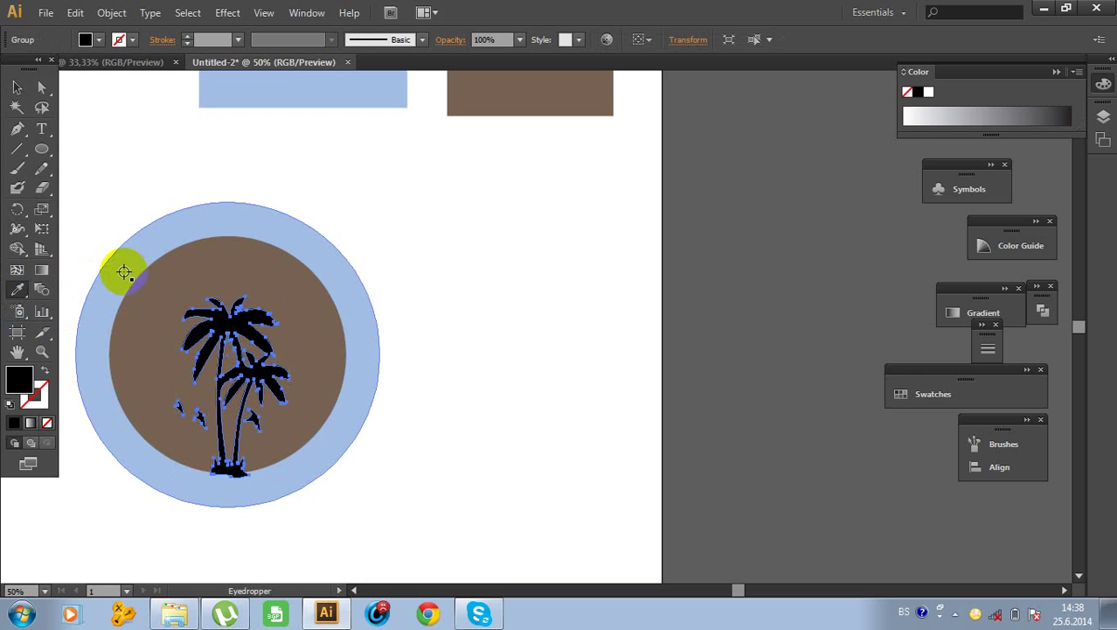
{"action": "left_click", "coordinate": [117, 278]}
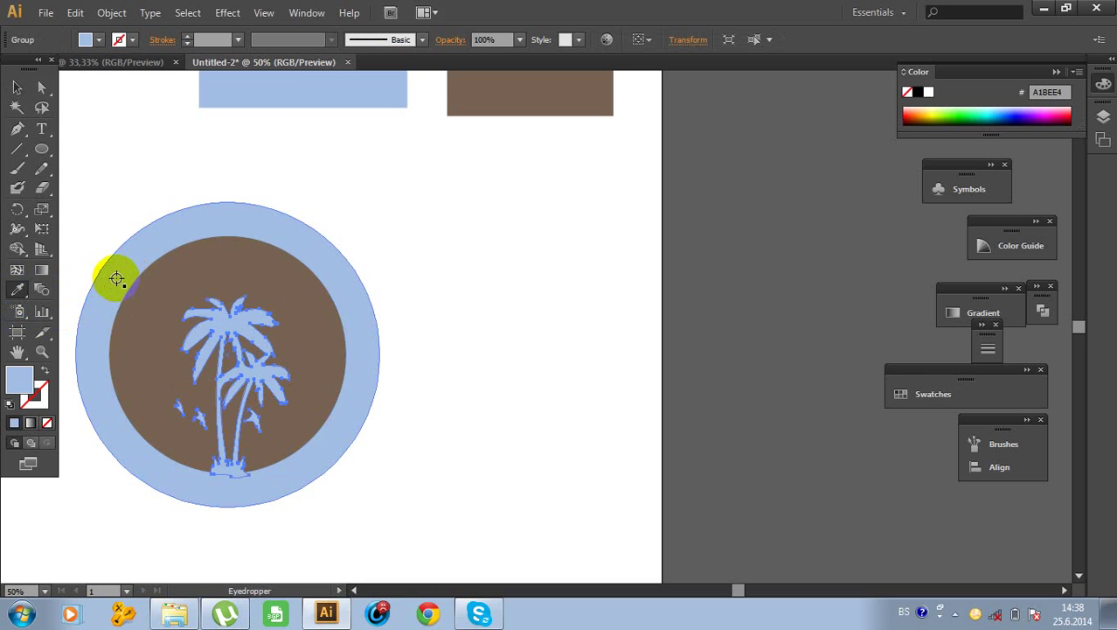
{"action": "left_click", "coordinate": [16, 88]}
{"action": "left_click", "coordinate": [159, 123]}
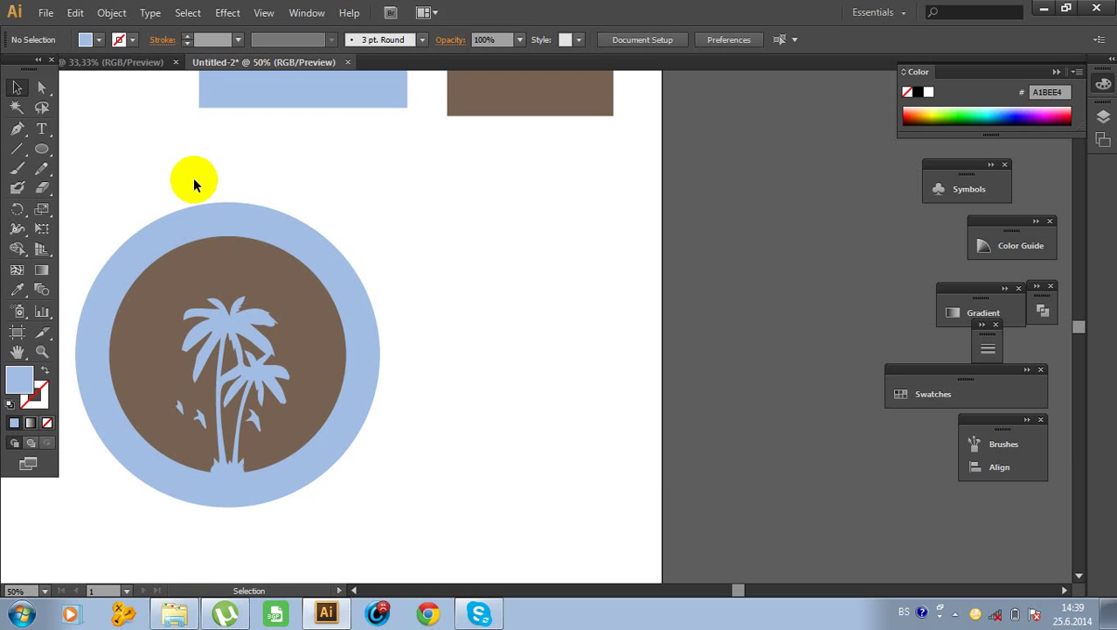
Bring the image texture-bw2 (2).jpg from the file folder onto the artboard beside the logo
{"action": "left_click", "coordinate": [178, 615]}
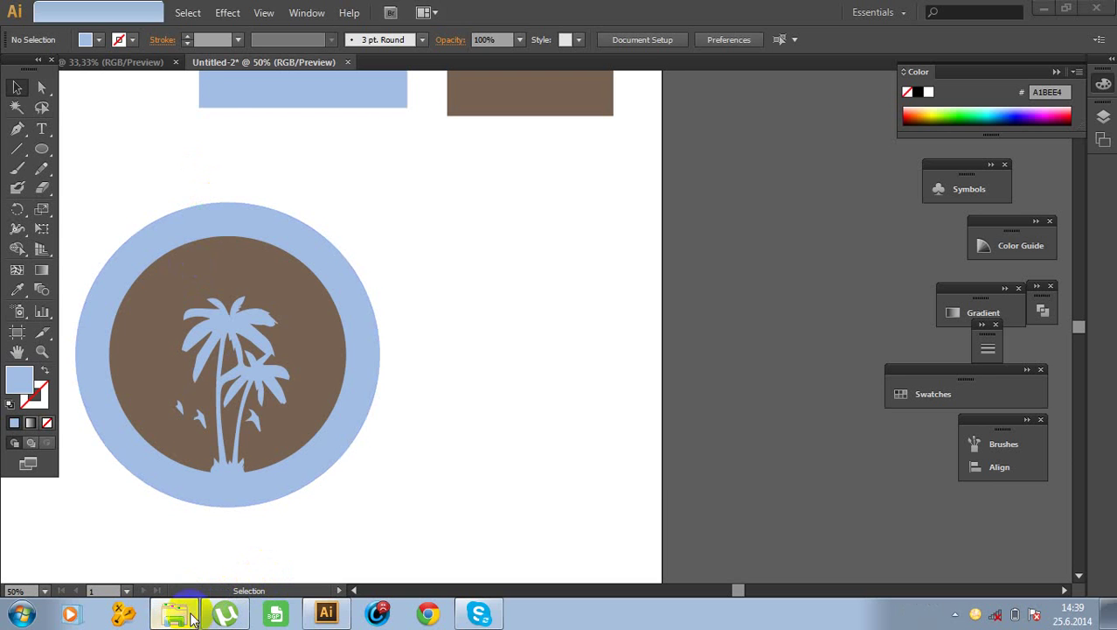
{"action": "left_click_drag", "start_coordinate": [244, 136], "coordinate": [499, 330]}
{"action": "left_click", "coordinate": [818, 339]}
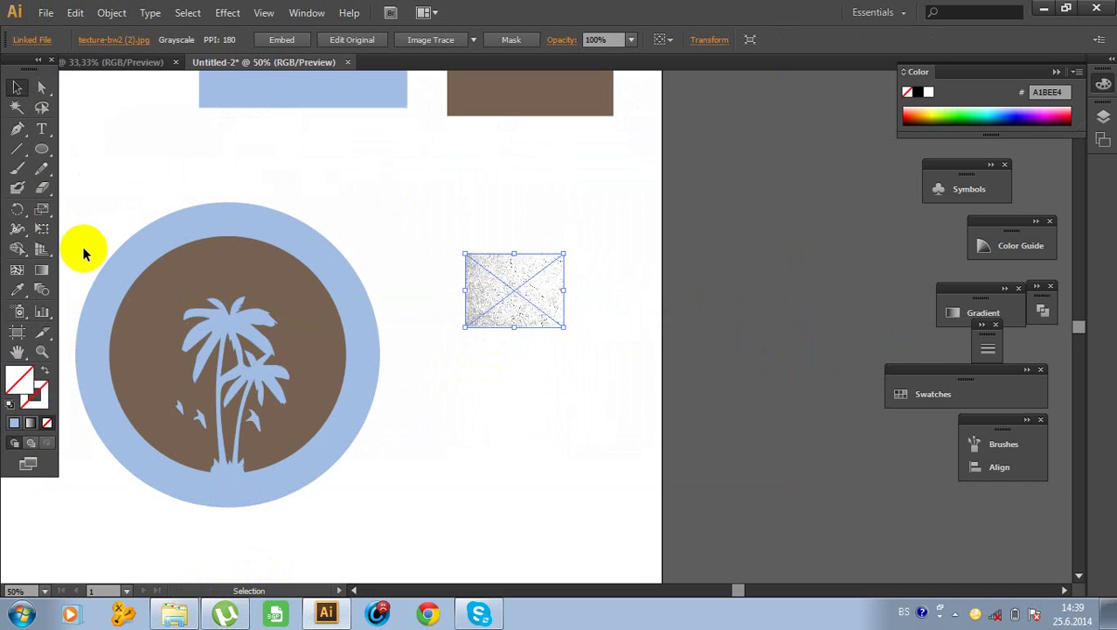
Draw an unfilled circle and fit it over the texture image at about 176 px in diameter
{"action": "mouse_move", "coordinate": [40, 168]}
{"action": "left_mouse_down"}
{"action": "mouse_move", "coordinate": [37, 142]}
{"action": "mouse_move", "coordinate": [77, 174]}
{"action": "mouse_move", "coordinate": [84, 197]}
{"action": "left_mouse_up"}
{"action": "left_click_drag", "start_coordinate": [45, 590], "coordinate": [65, 375]}
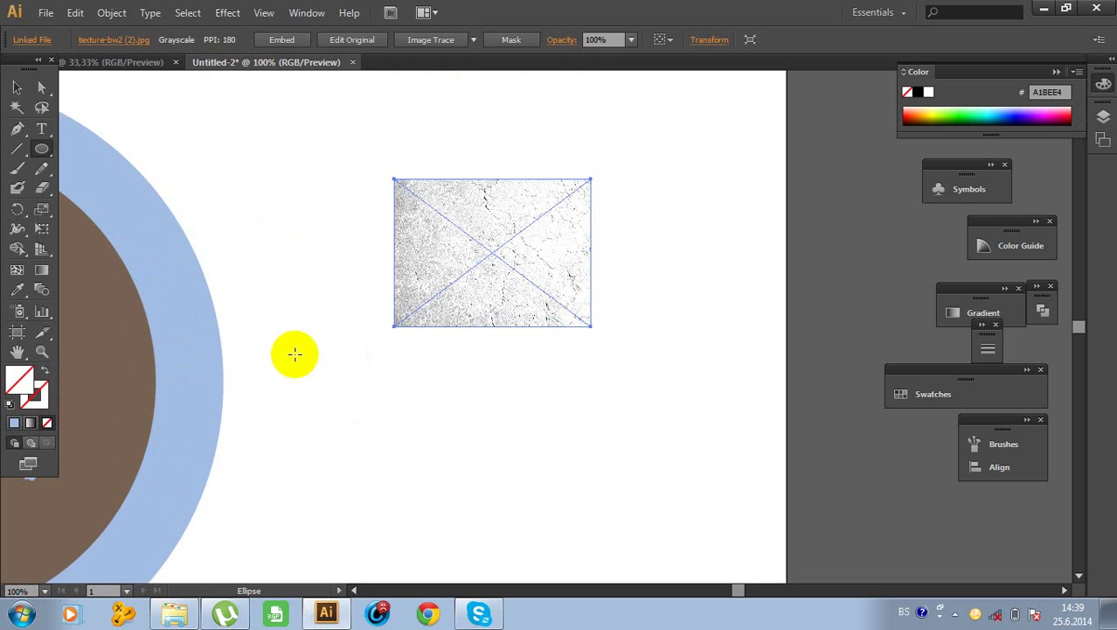
{"action": "left_click_drag", "start_coordinate": [350, 310], "coordinate": [433, 464]}
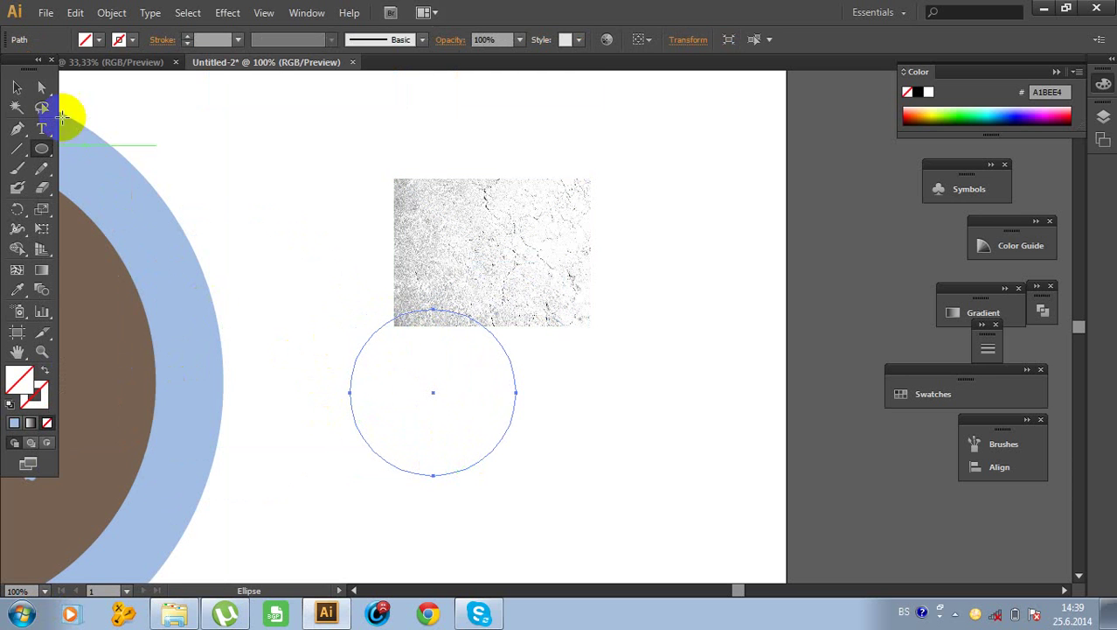
{"action": "left_click", "coordinate": [18, 88]}
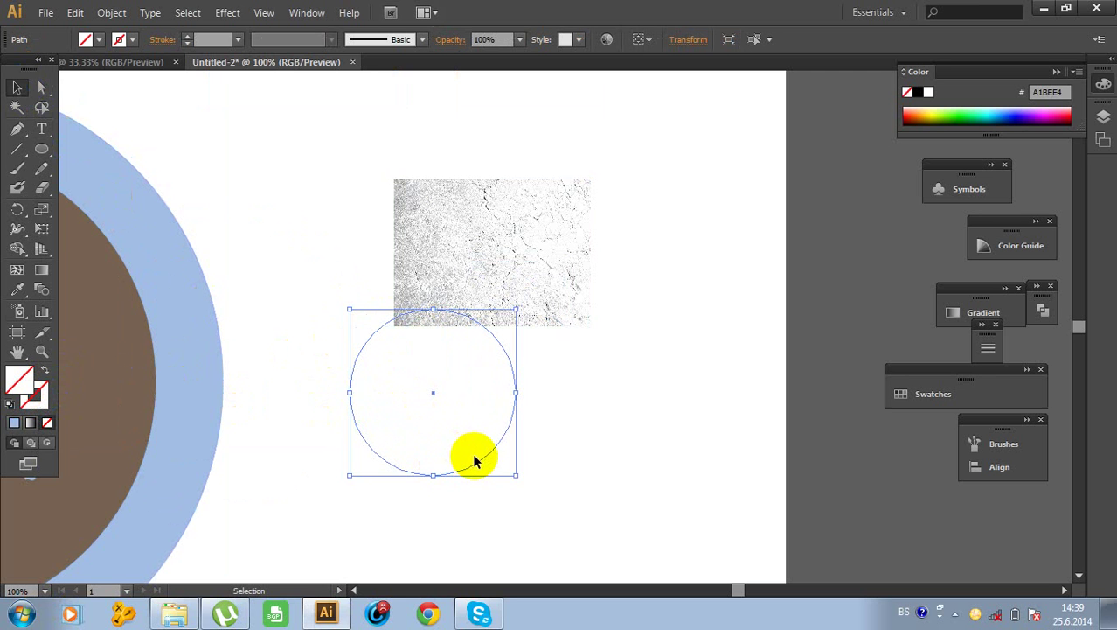
{"action": "left_click_drag", "start_coordinate": [475, 461], "coordinate": [532, 336]}
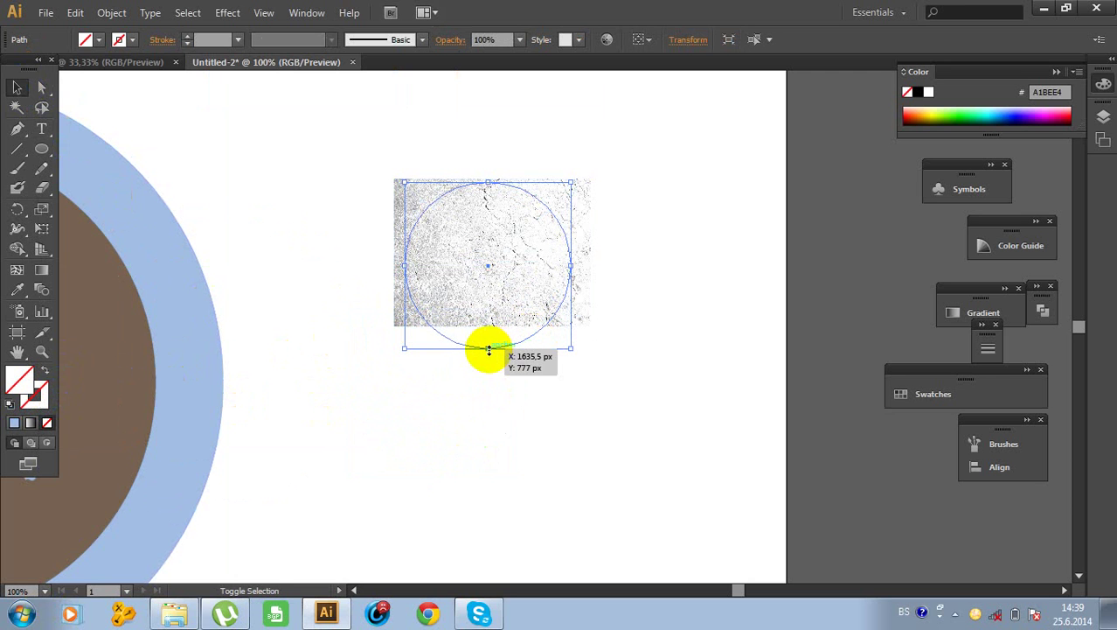
{"action": "left_click_drag", "start_coordinate": [489, 348], "coordinate": [491, 325]}
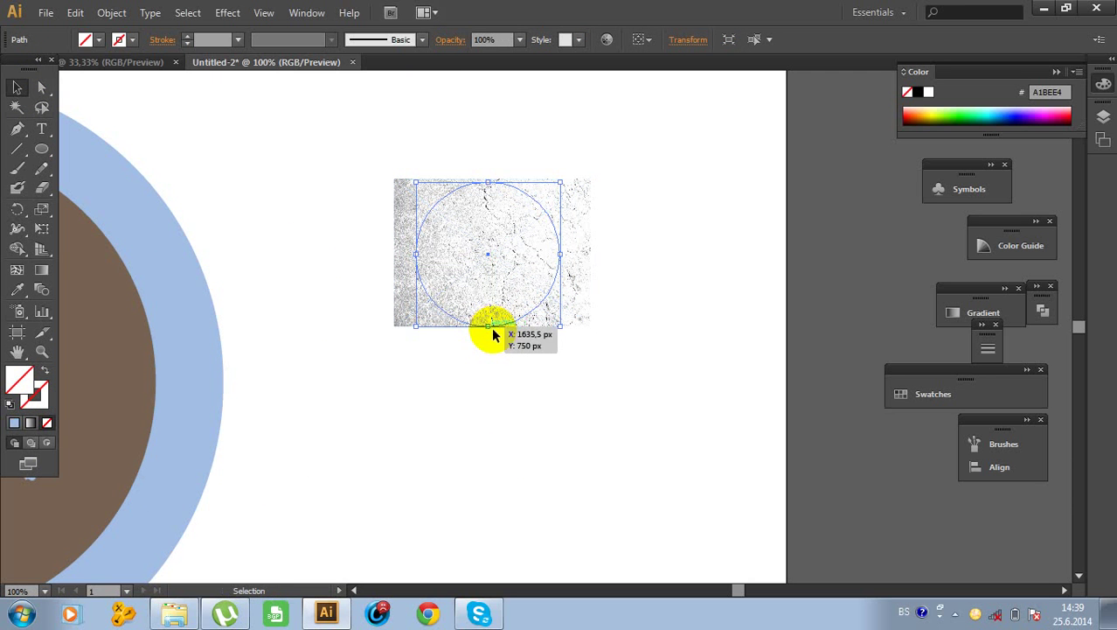
Make a clipping mask from the circle and the texture image
{"action": "left_click", "coordinate": [351, 145]}
{"action": "left_click_drag", "start_coordinate": [350, 145], "coordinate": [606, 319]}
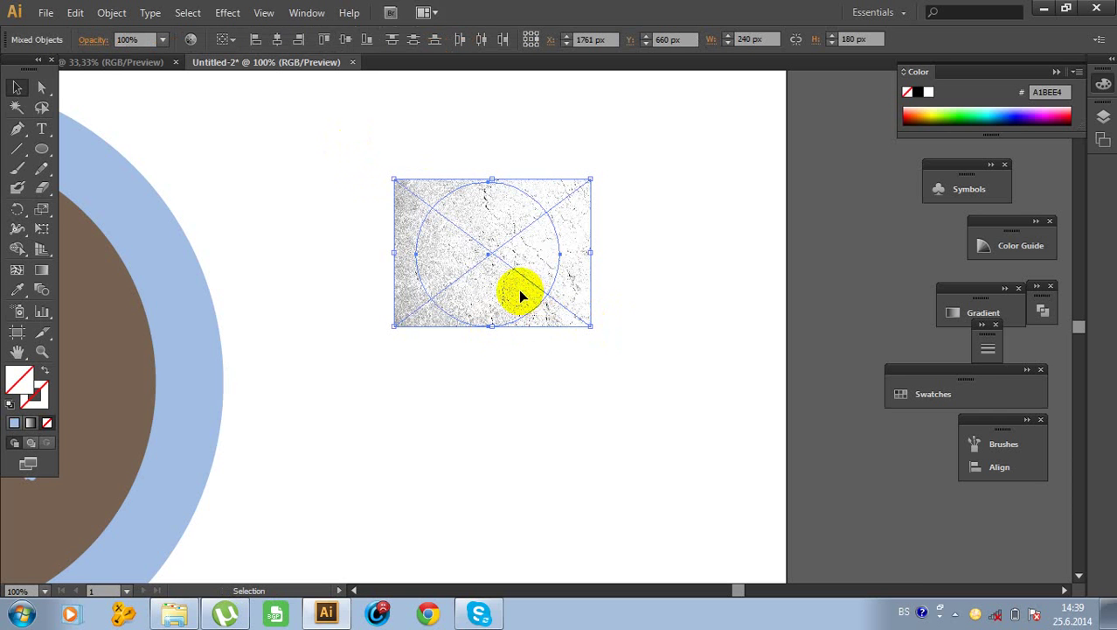
{"action": "right_click", "coordinate": [518, 294]}
{"action": "left_click", "coordinate": [570, 371]}
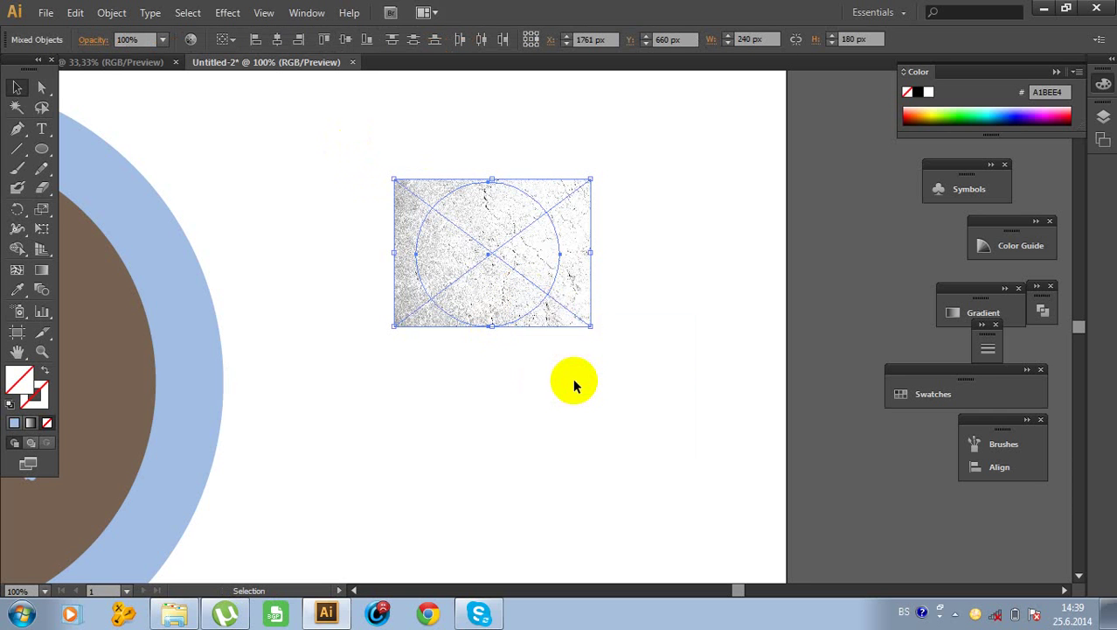
{"action": "left_click", "coordinate": [573, 381]}
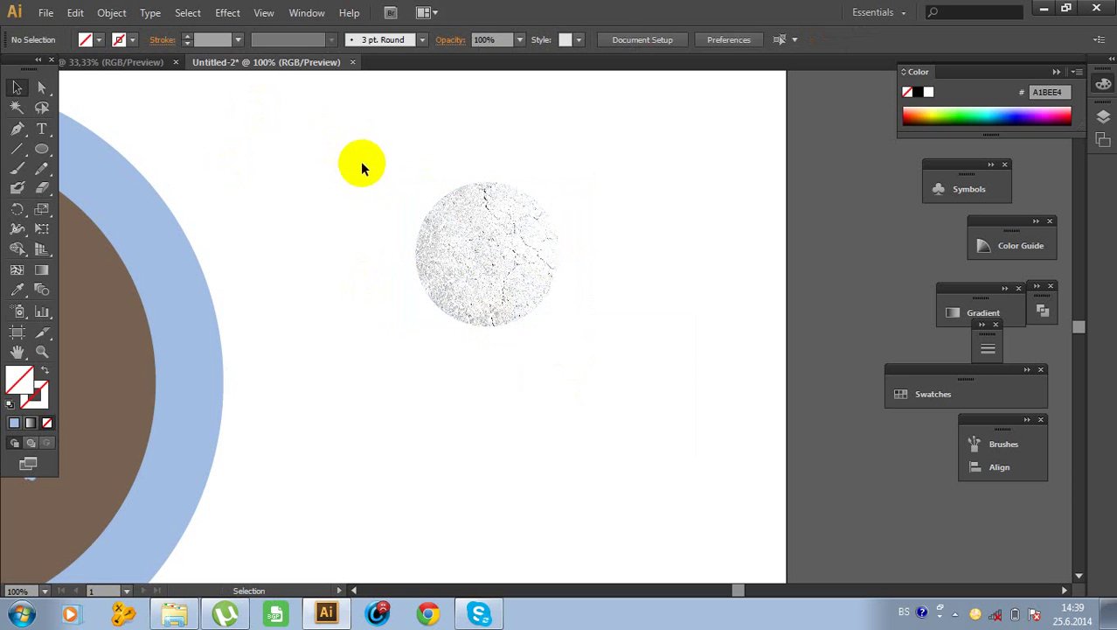
Move the clipped texture circle closer to the logo and enlarge it to about 354 × 354 px
{"action": "left_click_drag", "start_coordinate": [361, 164], "coordinate": [534, 321]}
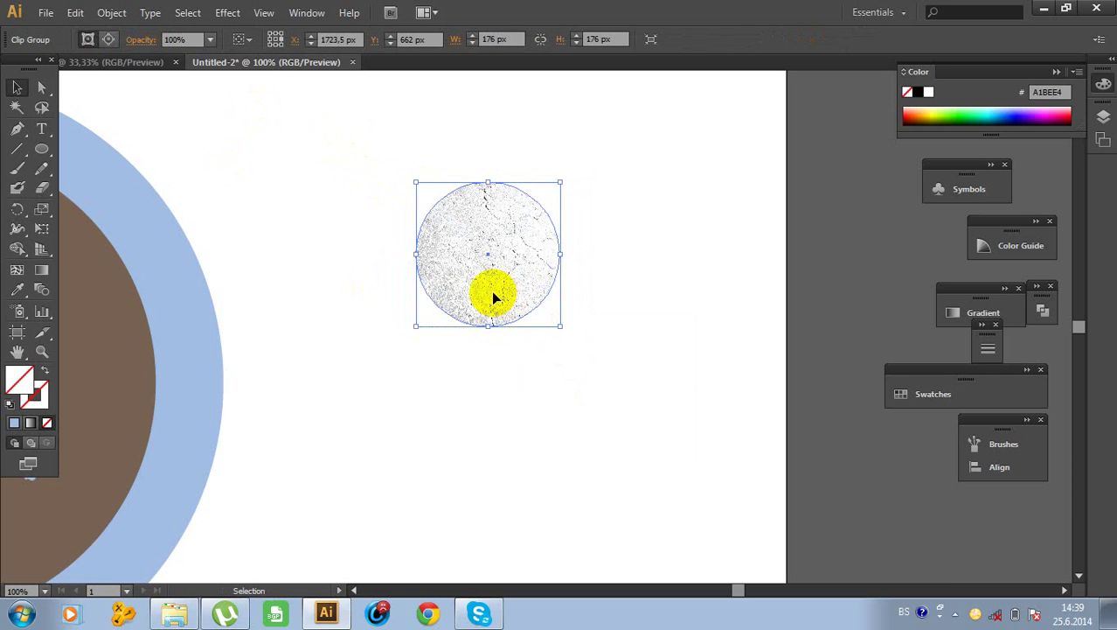
{"action": "left_click_drag", "start_coordinate": [506, 261], "coordinate": [376, 311]}
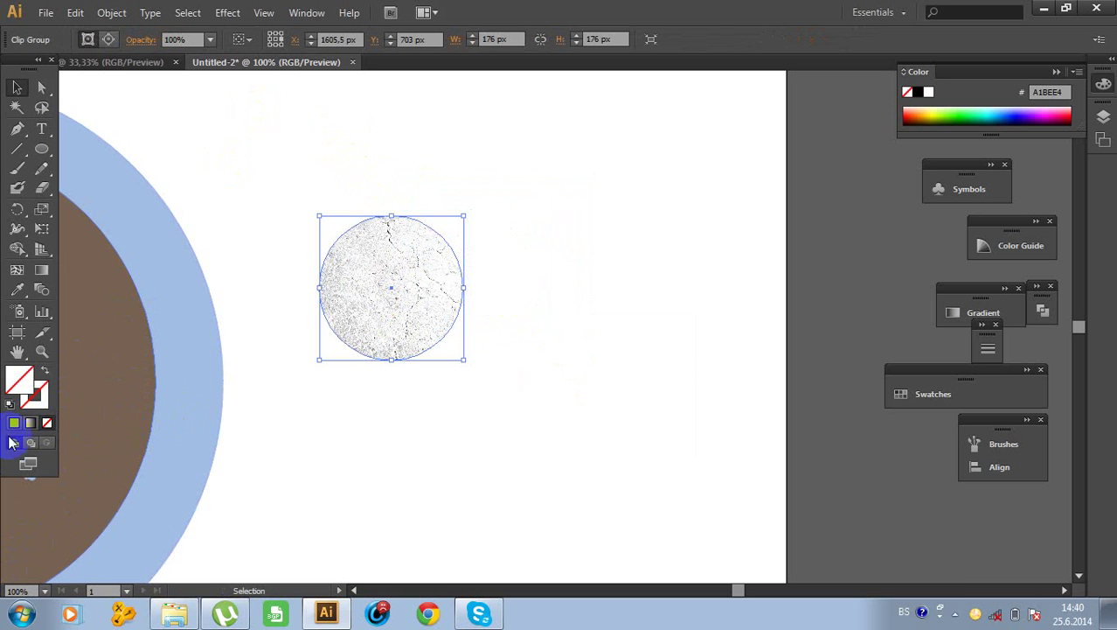
{"action": "left_click", "coordinate": [17, 351]}
{"action": "left_click_drag", "start_coordinate": [298, 439], "coordinate": [594, 311]}
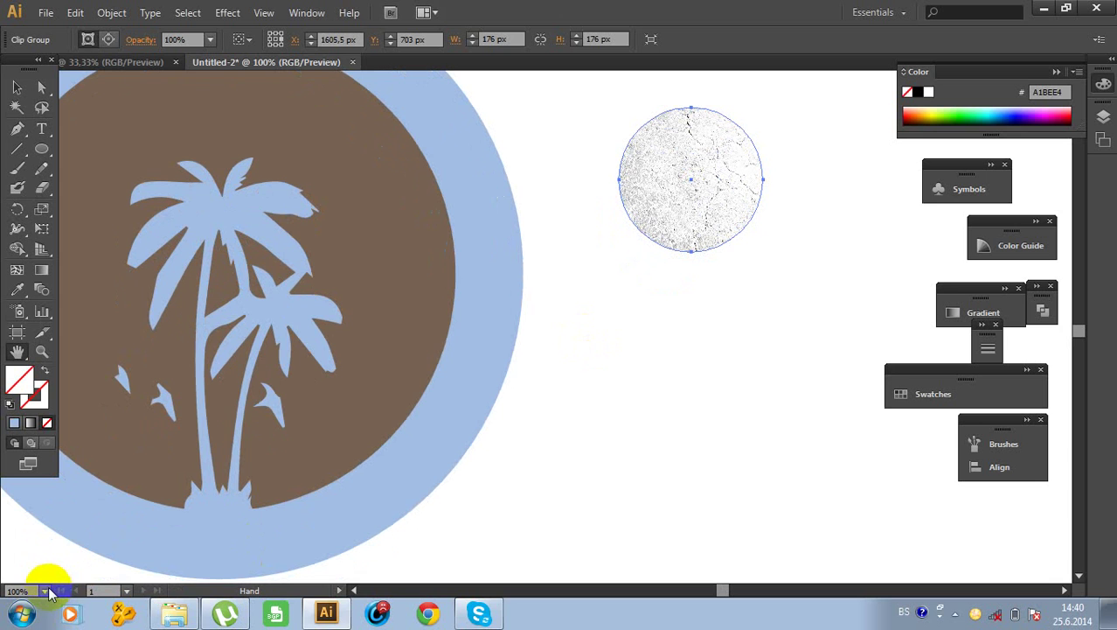
{"action": "left_click", "coordinate": [46, 591]}
{"action": "left_click", "coordinate": [91, 400]}
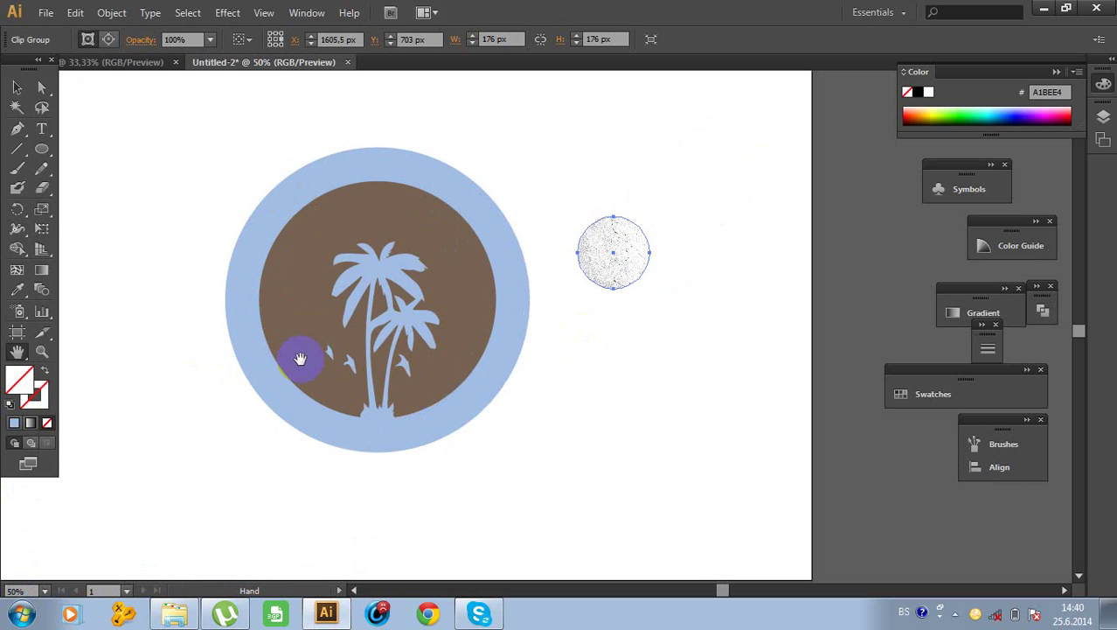
{"action": "left_click", "coordinate": [17, 88]}
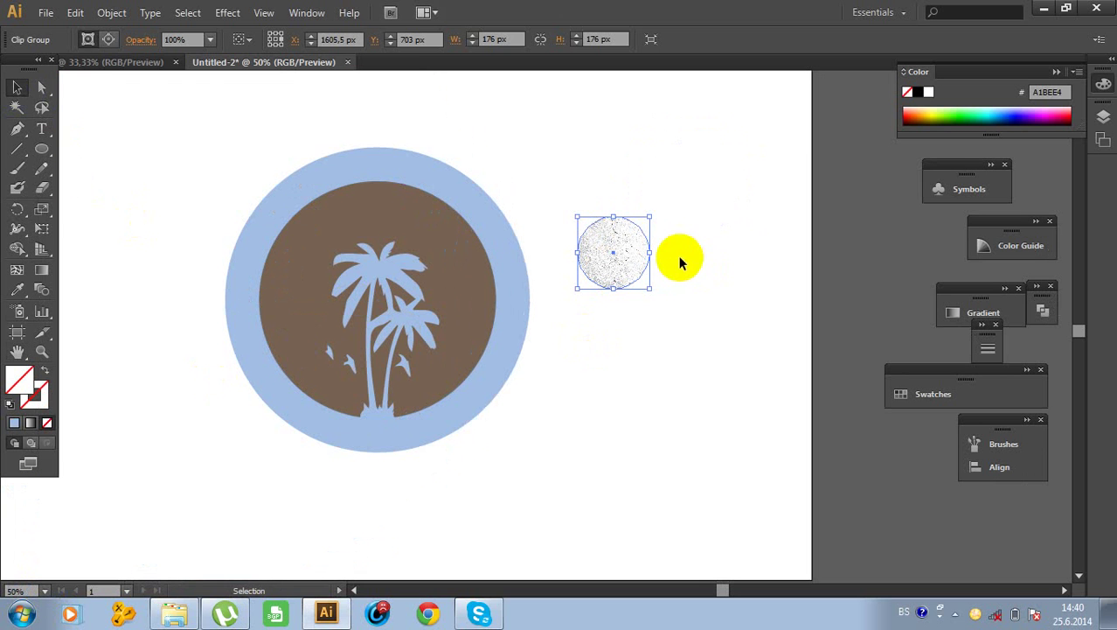
{"action": "mouse_move", "coordinate": [651, 216]}
{"action": "left_mouse_down"}
{"action": "mouse_move", "coordinate": [721, 105]}
{"action": "mouse_move", "coordinate": [656, 215]}
{"action": "mouse_move", "coordinate": [719, 129]}
{"action": "mouse_move", "coordinate": [722, 144]}
{"action": "mouse_move", "coordinate": [659, 236]}
{"action": "left_mouse_up"}
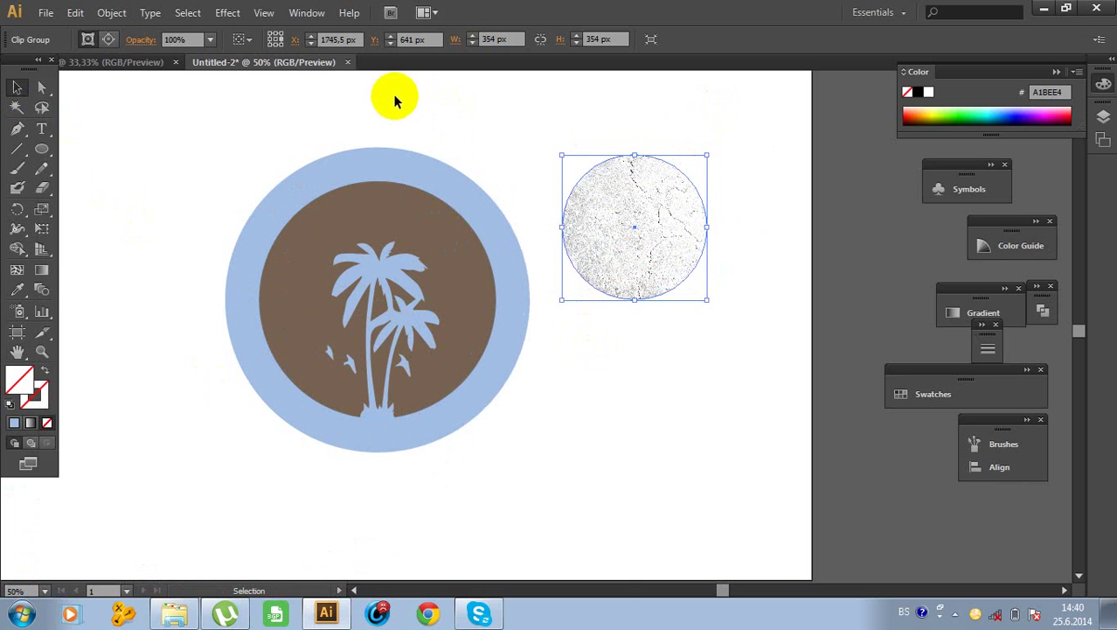
Set the clipped texture circle's opacity to 20% using the transparency settings
{"action": "left_click", "coordinate": [302, 14]}
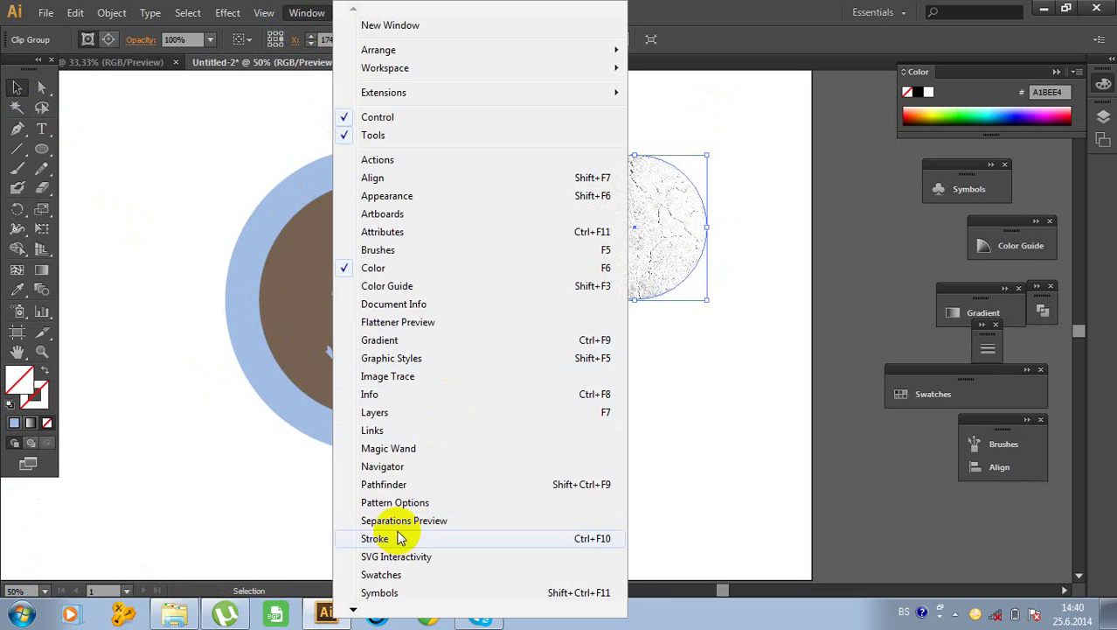
{"action": "mouse_move", "coordinate": [355, 605]}
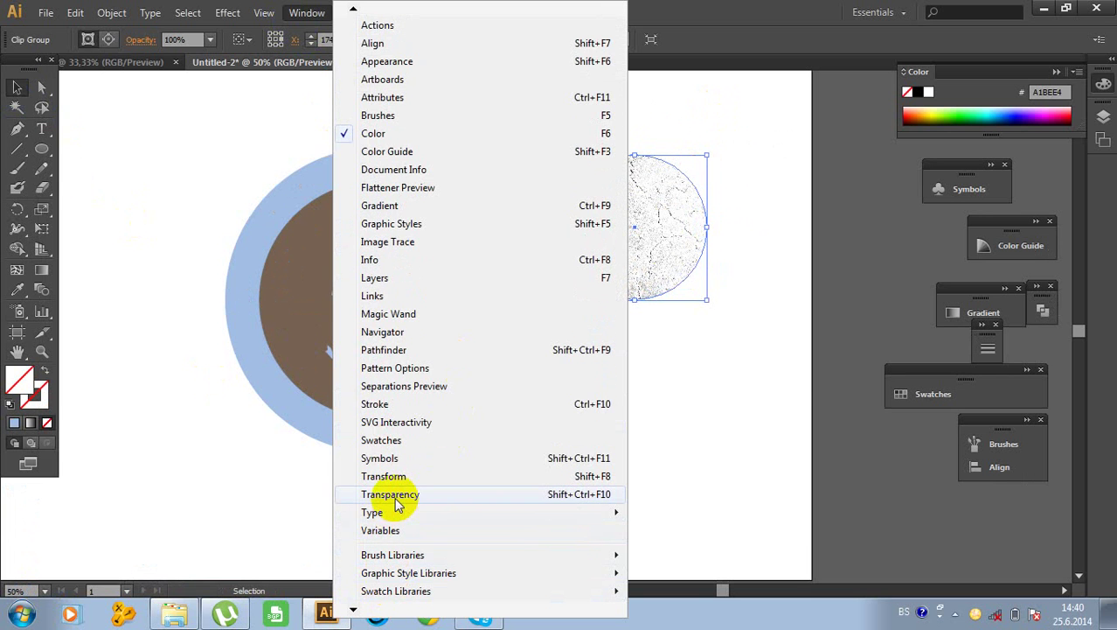
{"action": "left_click", "coordinate": [394, 496]}
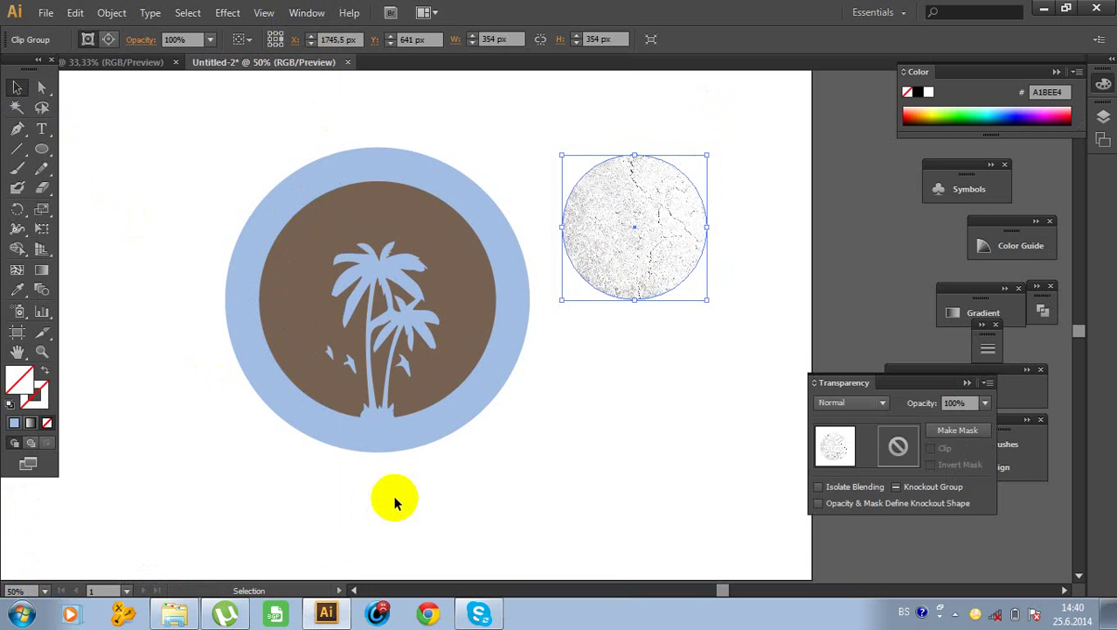
{"action": "left_click", "coordinate": [985, 404]}
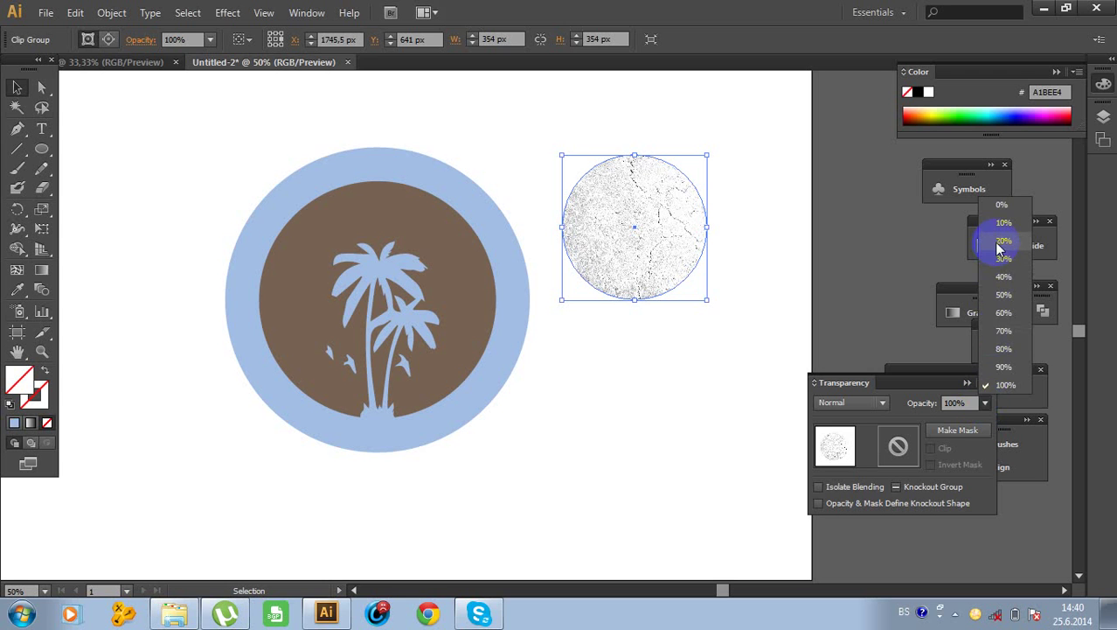
{"action": "left_click", "coordinate": [1000, 247]}
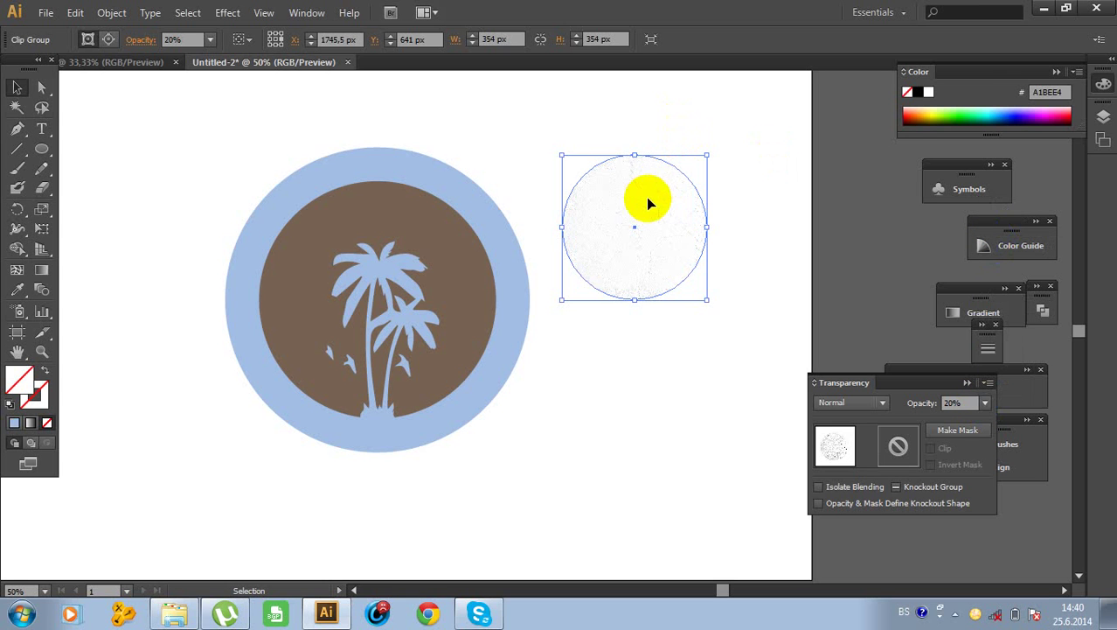
Move the texture circle onto the logo and scale it up proportionally to about 660 × 660 px
{"action": "left_click_drag", "start_coordinate": [653, 204], "coordinate": [385, 297]}
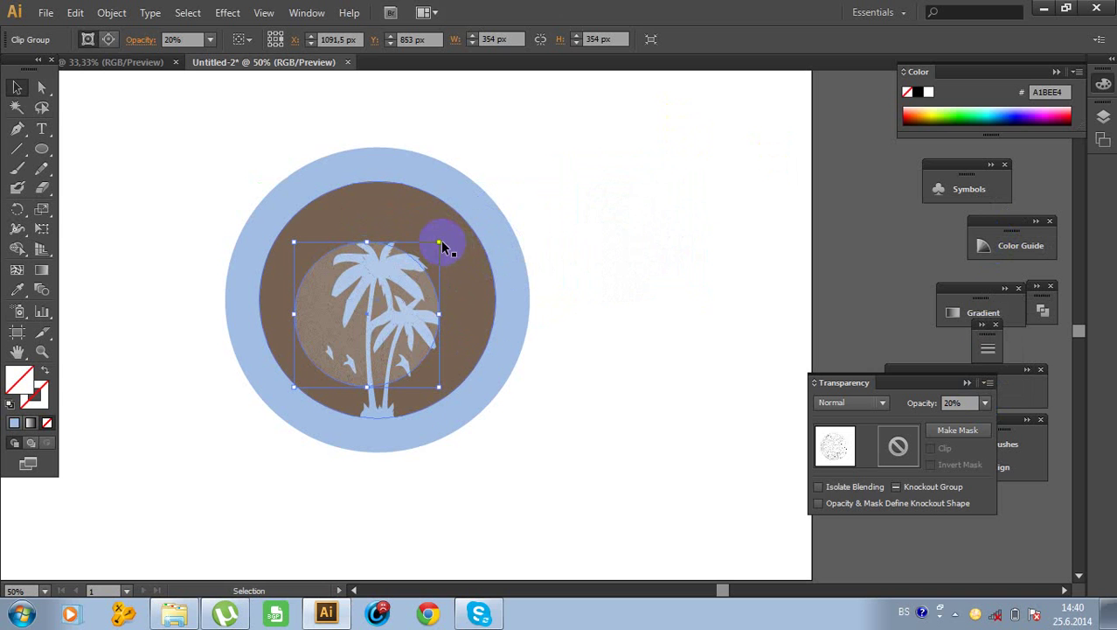
{"action": "left_click_drag", "start_coordinate": [440, 242], "coordinate": [521, 160]}
{"action": "left_click_drag", "start_coordinate": [456, 224], "coordinate": [437, 244]}
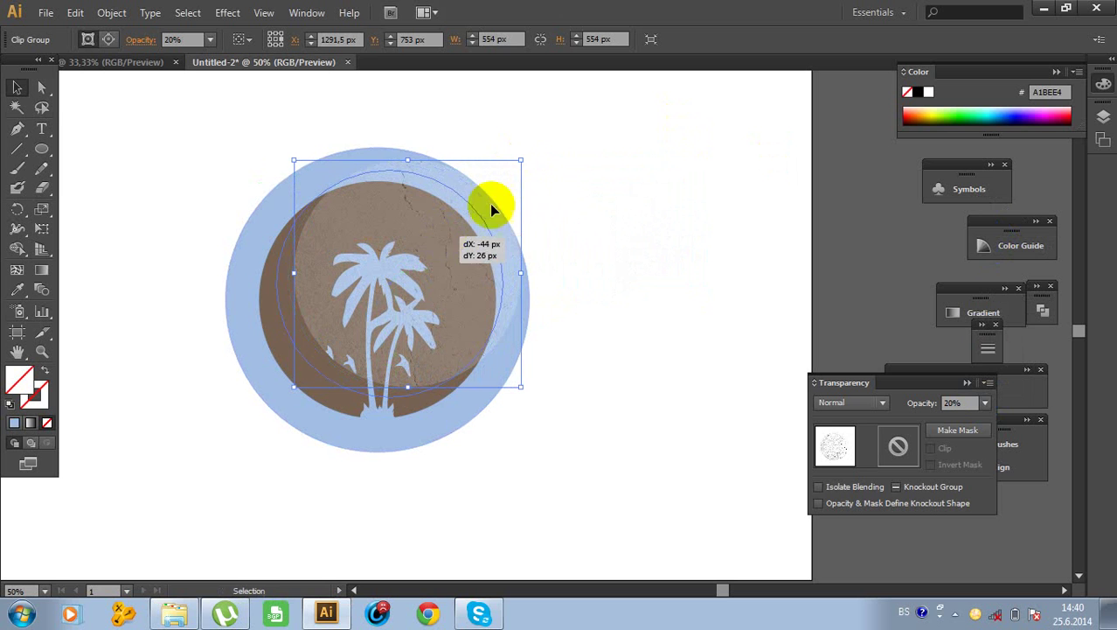
{"action": "left_click_drag", "start_coordinate": [505, 171], "coordinate": [518, 155]}
{"action": "left_click_drag", "start_coordinate": [429, 245], "coordinate": [407, 269]}
{"action": "left_click_drag", "start_coordinate": [497, 180], "coordinate": [524, 150]}
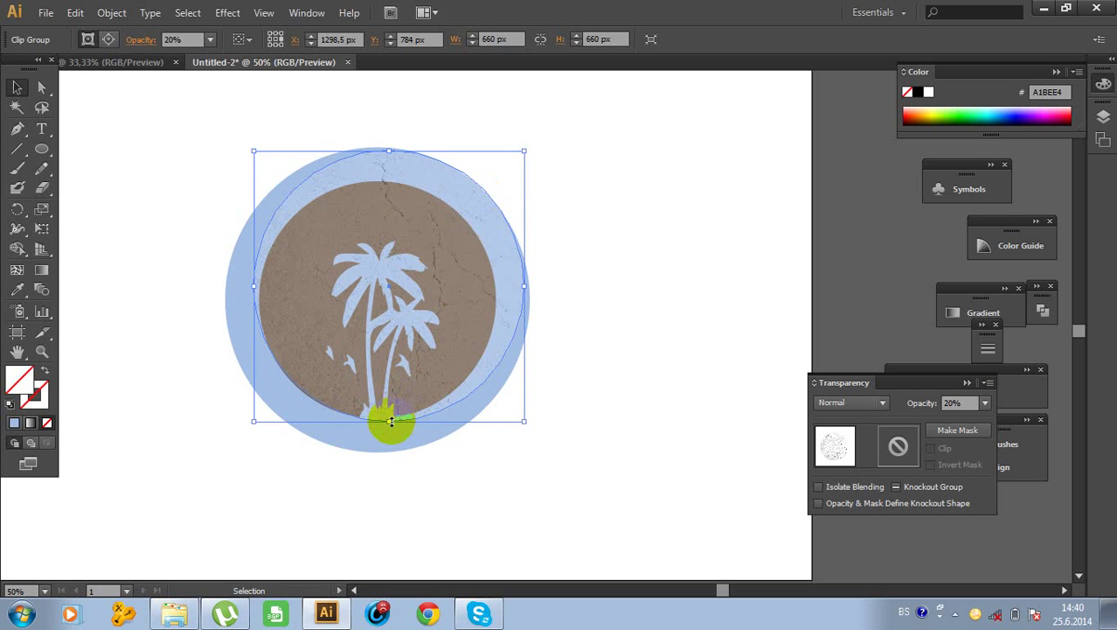
Stretch the texture circle's edges to match the logo's outer blue ring, about 743 × 744 px
{"action": "left_click_drag", "start_coordinate": [389, 421], "coordinate": [385, 448]}
{"action": "left_click_drag", "start_coordinate": [253, 302], "coordinate": [235, 303]}
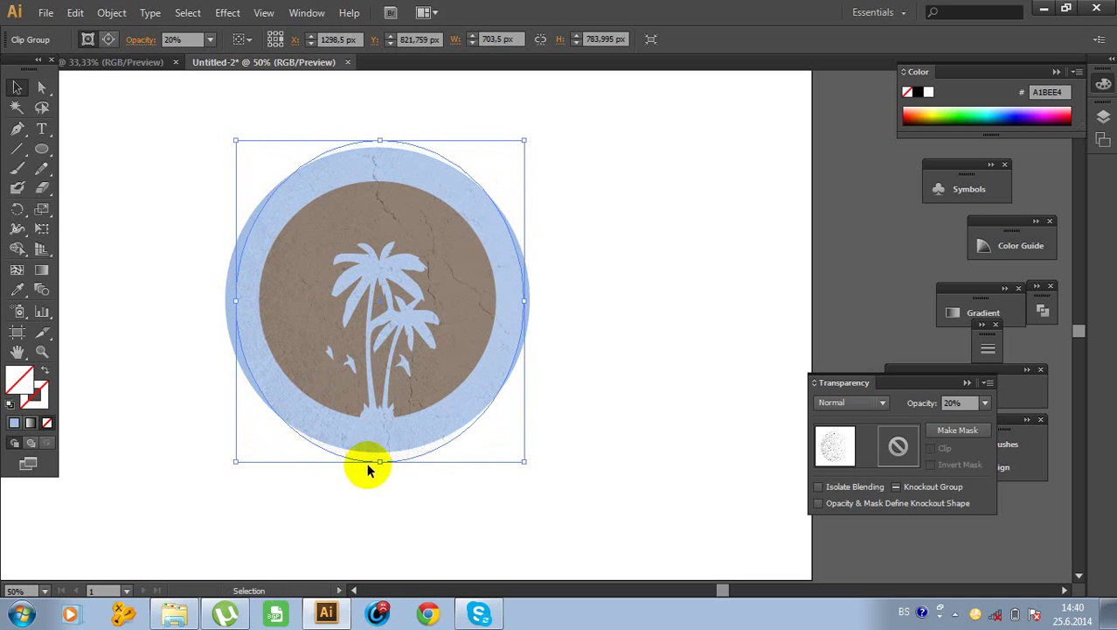
{"action": "left_click_drag", "start_coordinate": [378, 462], "coordinate": [375, 452]}
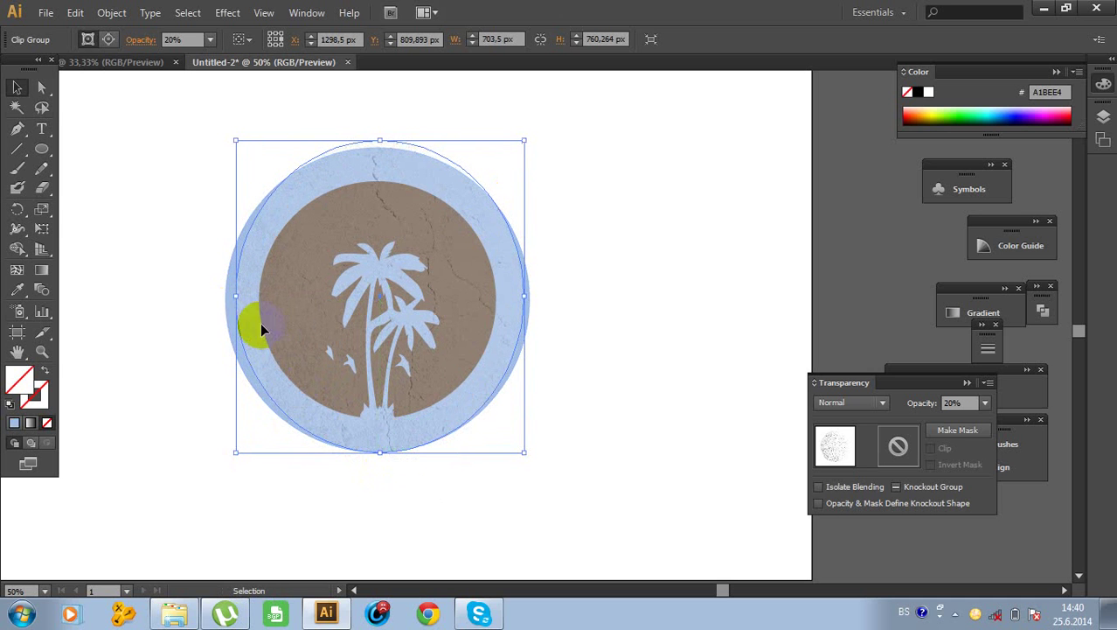
{"action": "left_click_drag", "start_coordinate": [236, 296], "coordinate": [225, 296]}
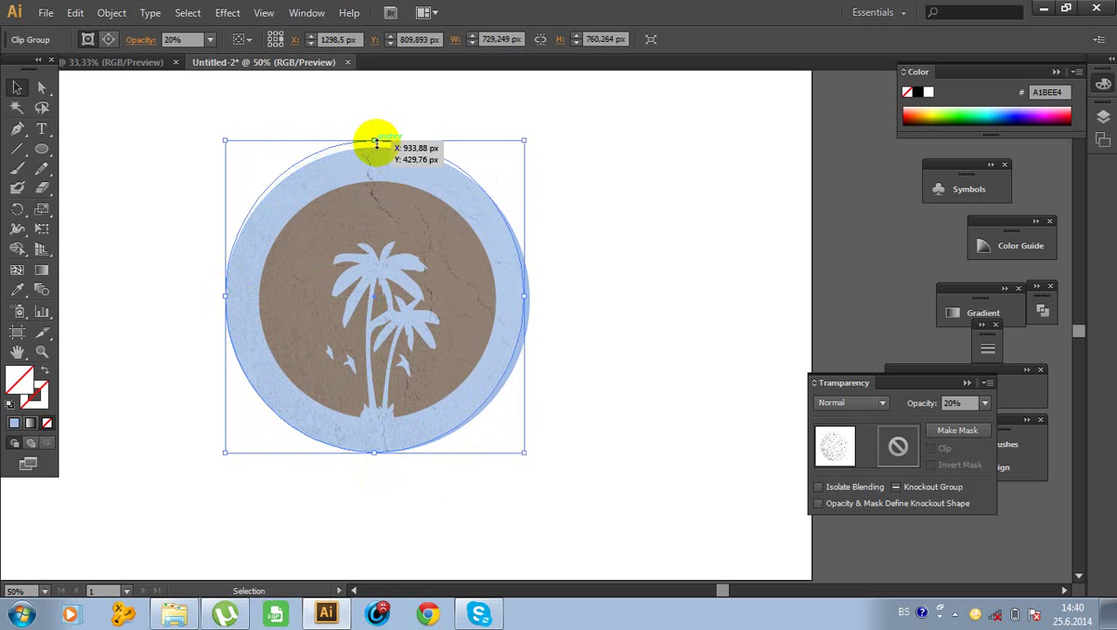
{"action": "left_click_drag", "start_coordinate": [375, 141], "coordinate": [374, 147]}
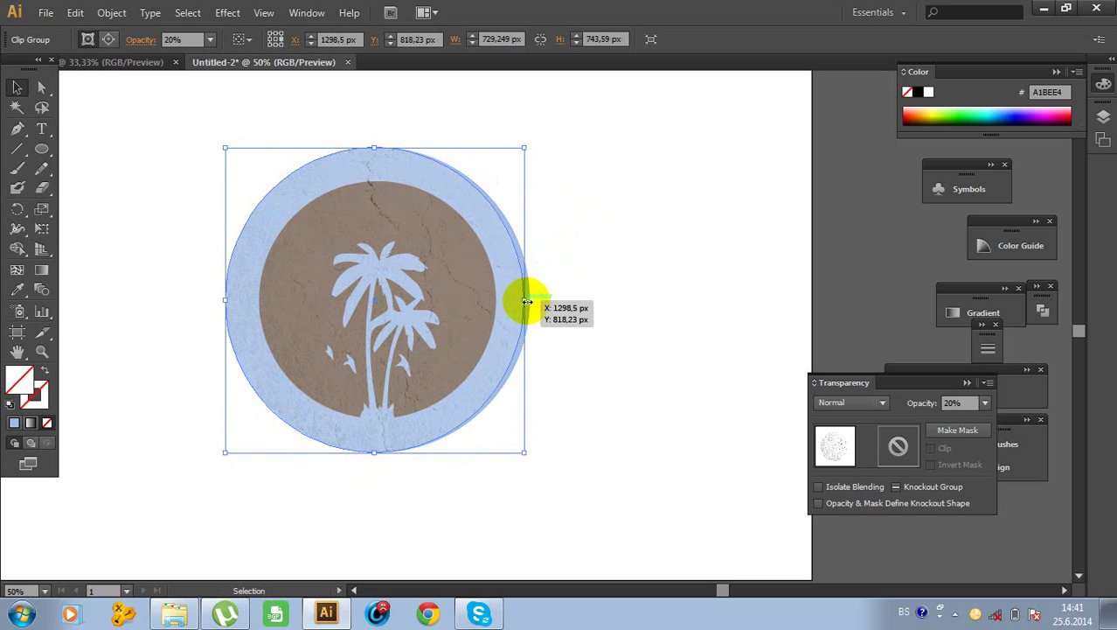
{"action": "left_click_drag", "start_coordinate": [524, 300], "coordinate": [531, 301]}
{"action": "left_click", "coordinate": [579, 311]}
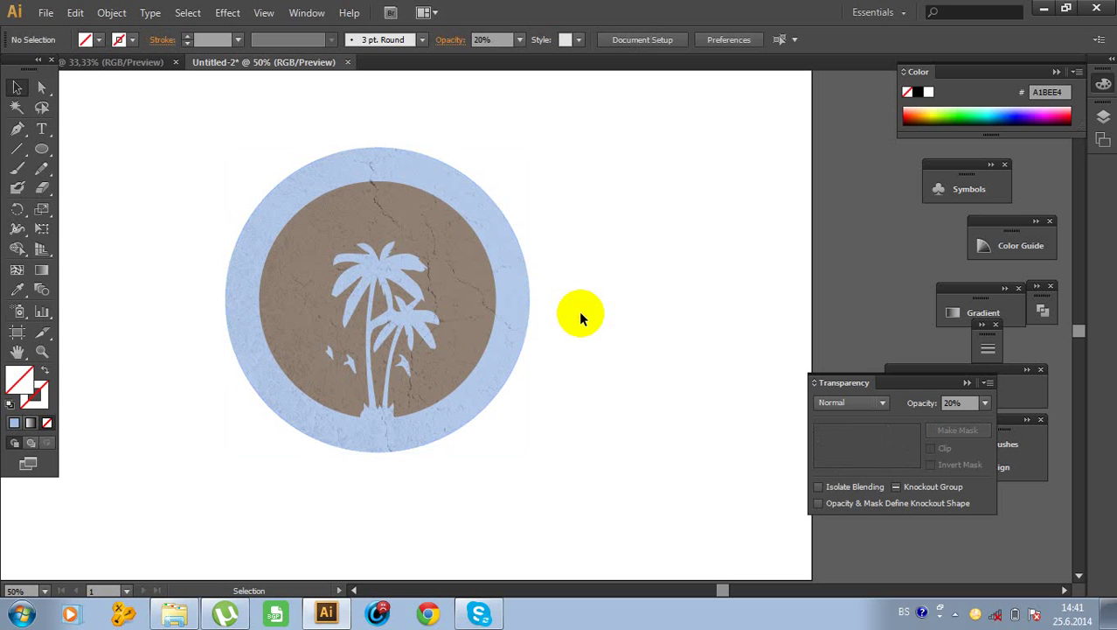
Try a 40% opacity on the texture circle covering the logo
{"action": "left_click", "coordinate": [489, 330]}
{"action": "left_click", "coordinate": [985, 402]}
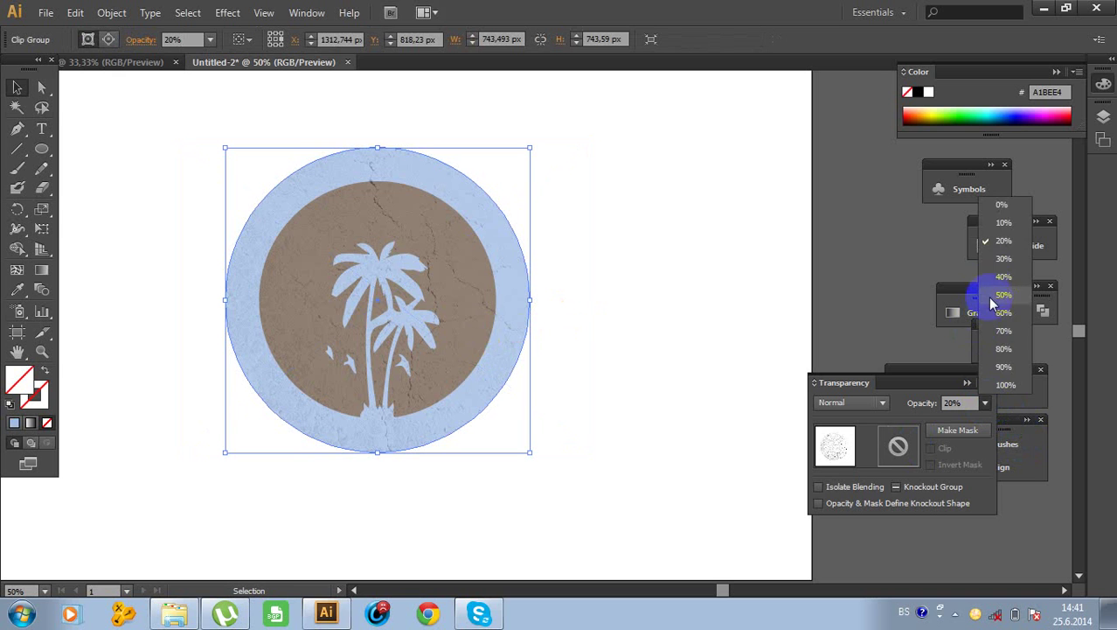
{"action": "left_click", "coordinate": [1003, 278]}
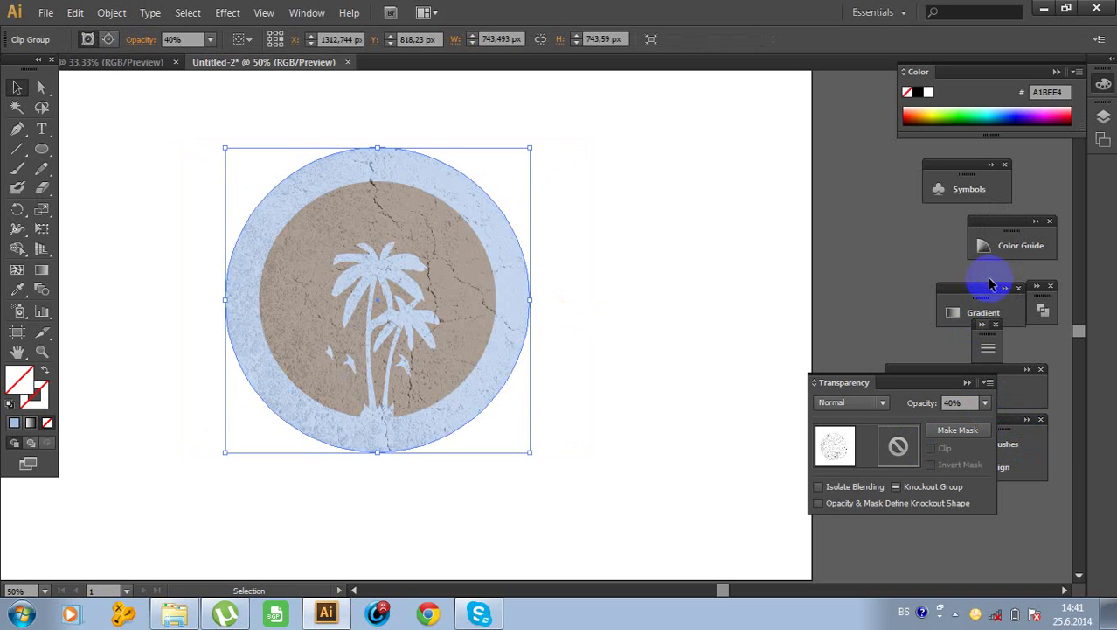
{"action": "left_click", "coordinate": [667, 358]}
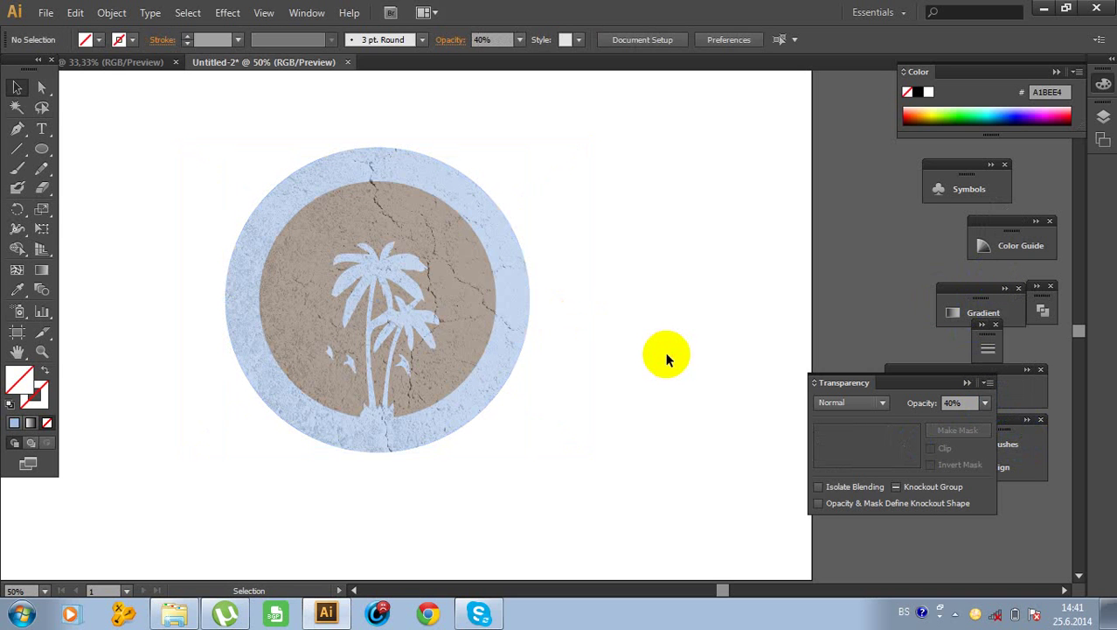
Set the texture overlay's opacity to 30% and deselect it
{"action": "left_click", "coordinate": [477, 369]}
{"action": "left_click", "coordinate": [984, 404]}
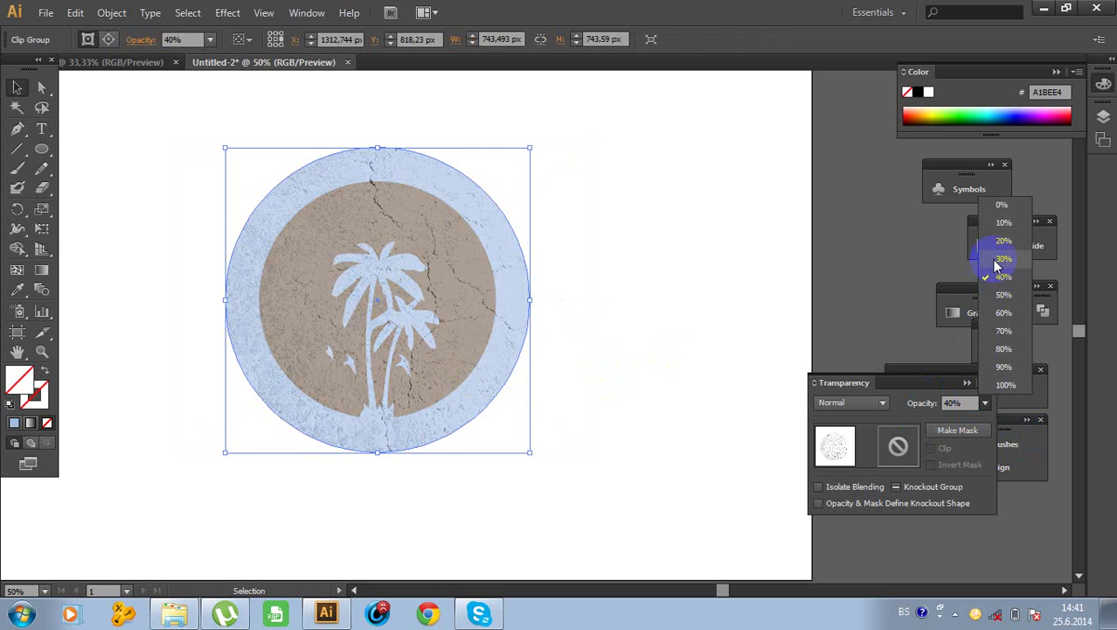
{"action": "left_click", "coordinate": [1002, 259]}
{"action": "left_click", "coordinate": [677, 376]}
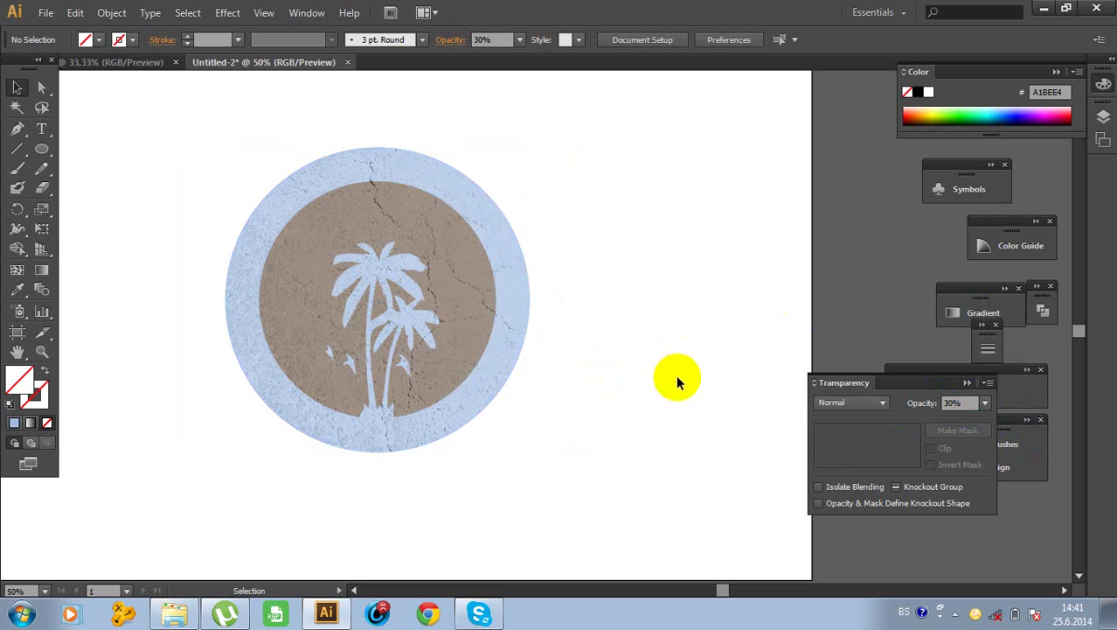
{"action": "left_click", "coordinate": [504, 365]}
{"action": "left_click", "coordinate": [662, 358]}
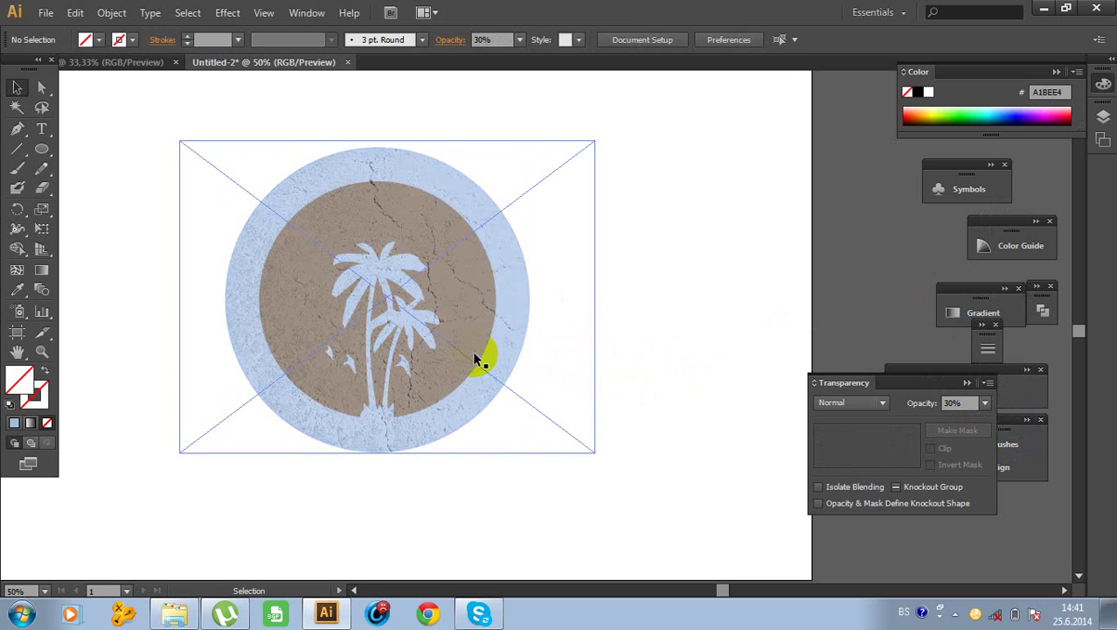
{"action": "left_click", "coordinate": [482, 357]}
{"action": "left_click", "coordinate": [615, 324]}
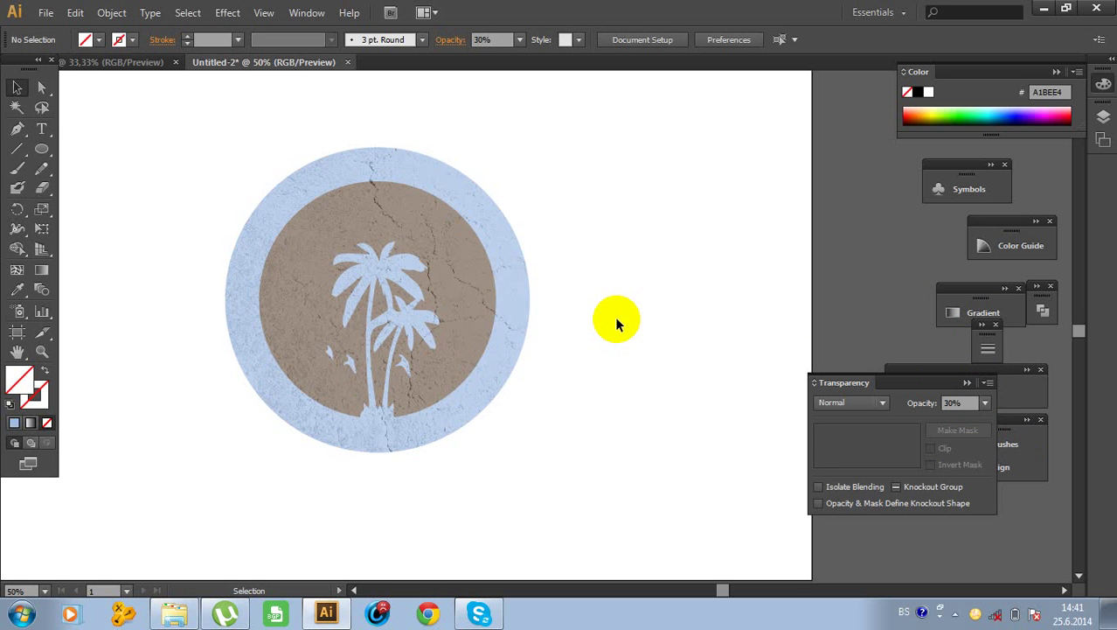
Draw a circle with no fill and no stroke over the logo with the Ellipse tool
{"action": "scroll", "coordinate": [615, 316], "scroll_direction": "down", "scroll_amount": 2}
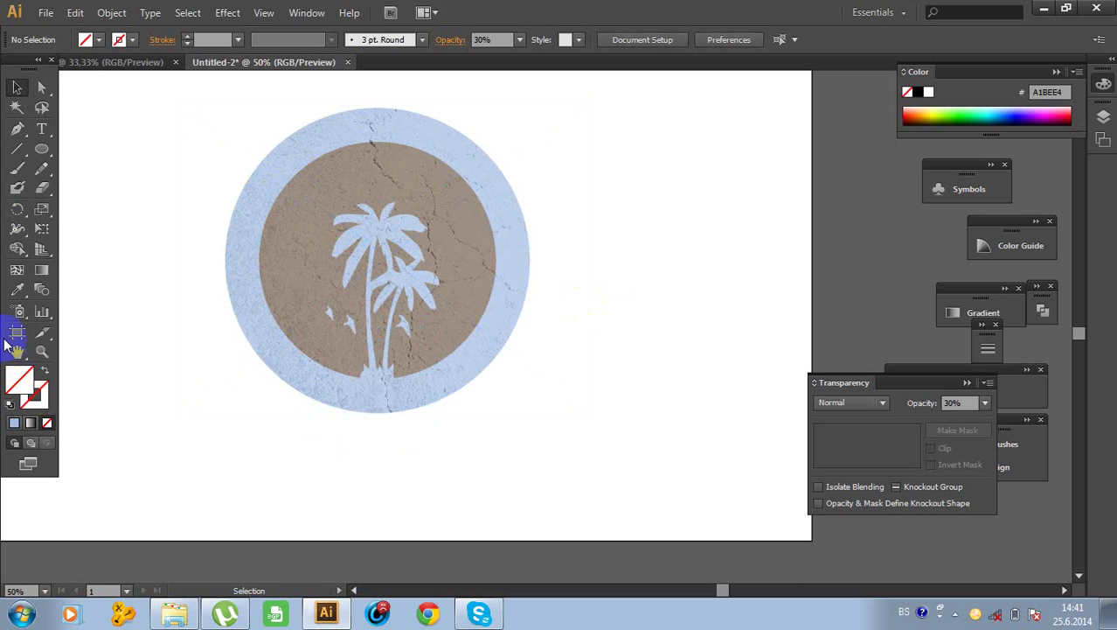
{"action": "left_click", "coordinate": [41, 153]}
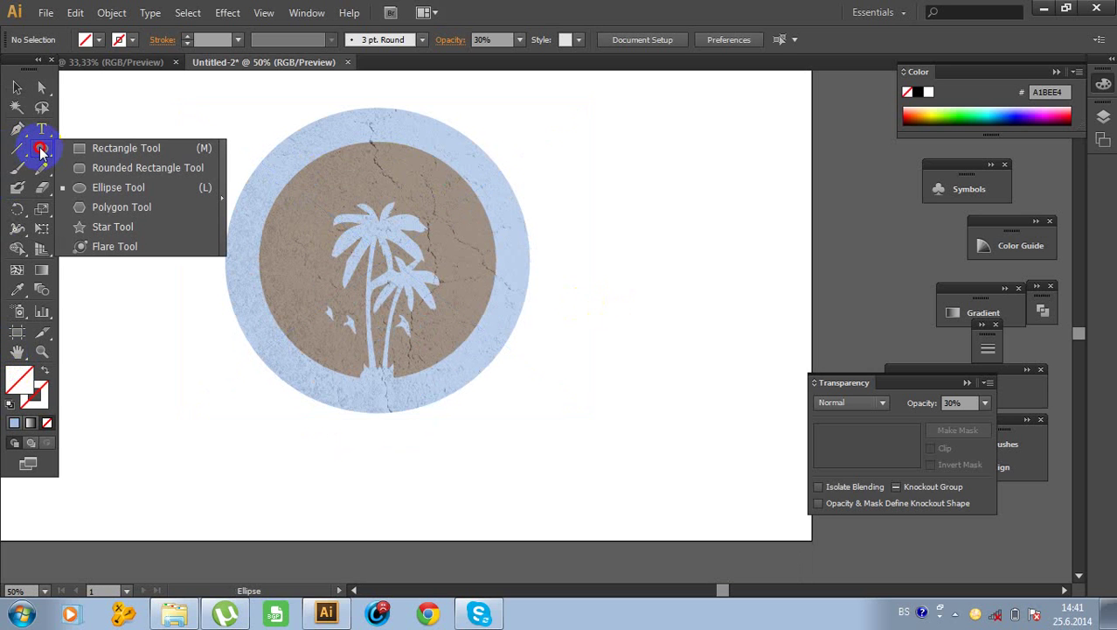
{"action": "left_click_drag", "start_coordinate": [48, 155], "coordinate": [85, 188]}
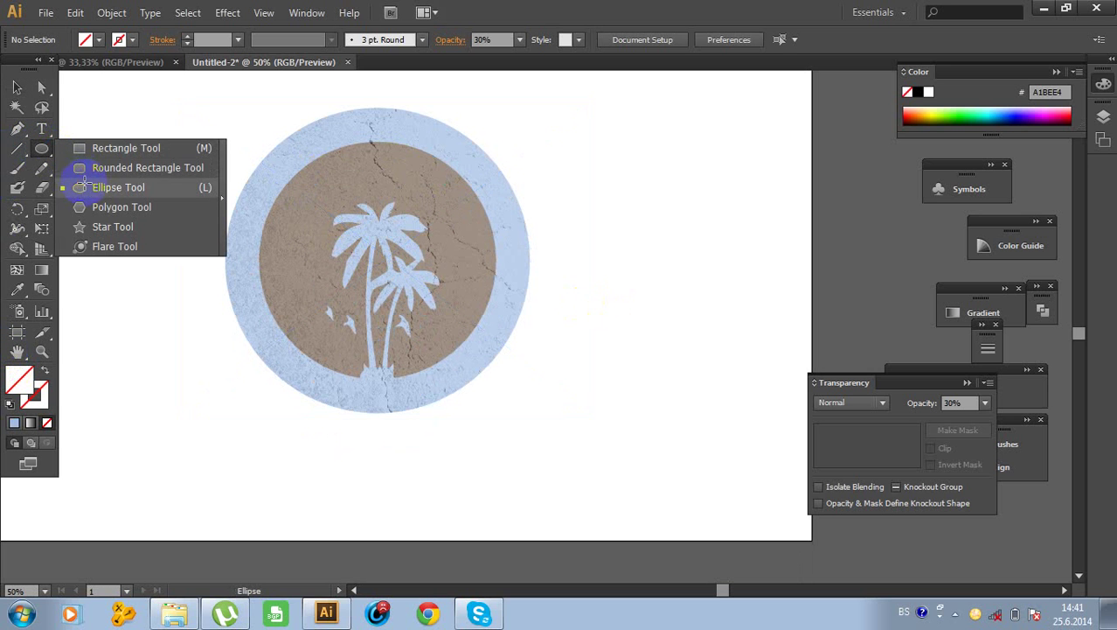
{"action": "left_click_drag", "start_coordinate": [193, 187], "coordinate": [263, 368]}
{"action": "left_click", "coordinate": [16, 88]}
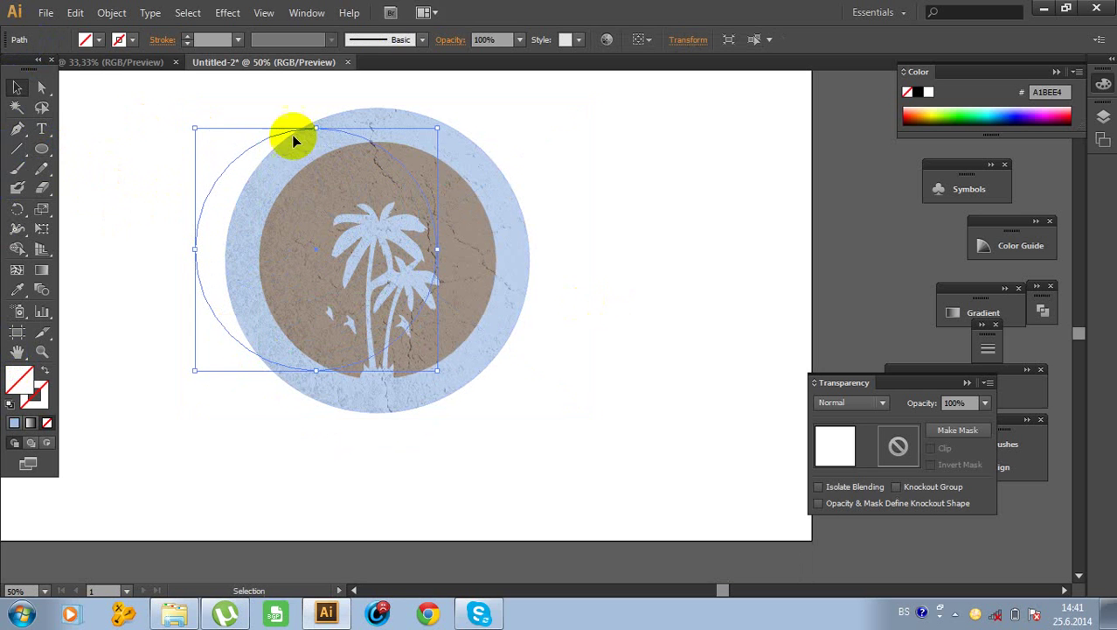
Center the new circle on the logo and enlarge it to sit just outside the brown disc, within the blue ring
{"action": "left_click_drag", "start_coordinate": [411, 172], "coordinate": [468, 180]}
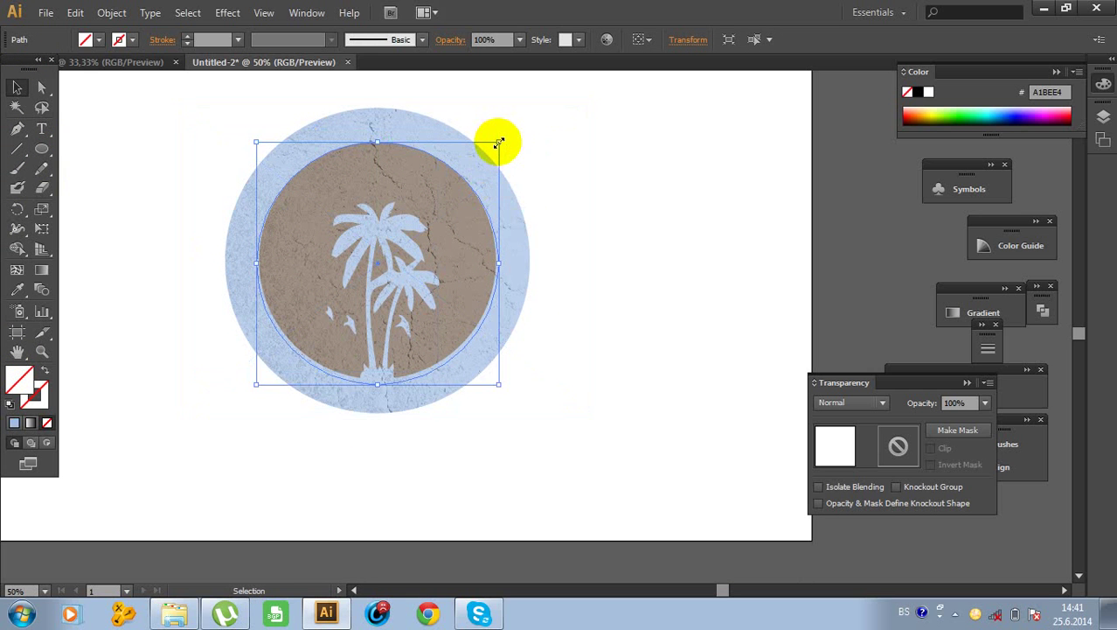
{"action": "left_click_drag", "start_coordinate": [499, 142], "coordinate": [514, 127]}
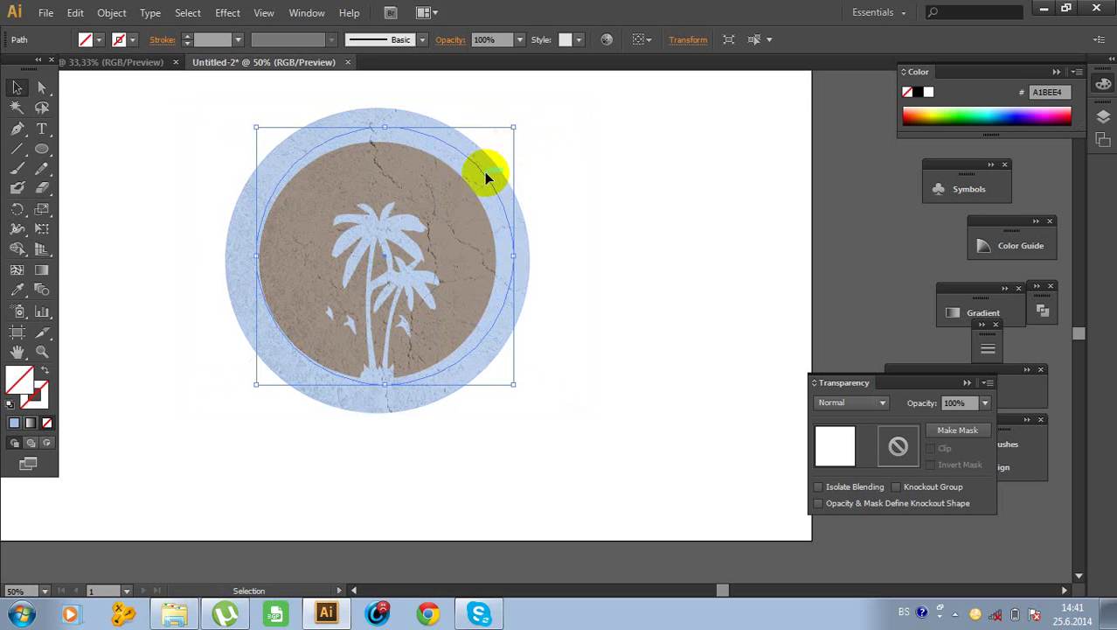
{"action": "left_click_drag", "start_coordinate": [485, 174], "coordinate": [475, 182]}
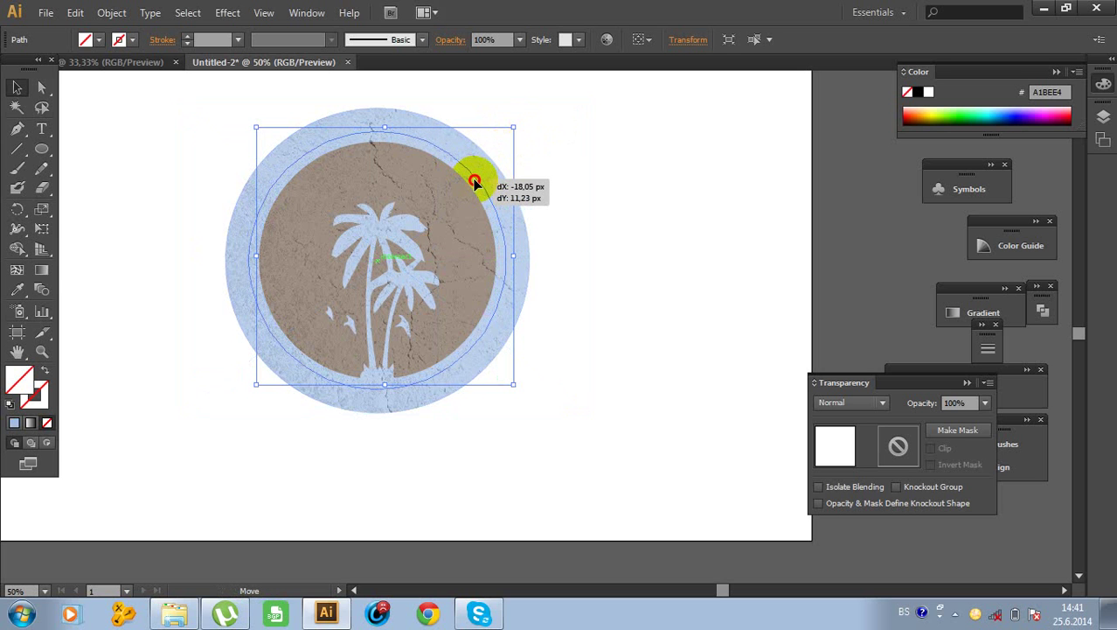
{"action": "left_click_drag", "start_coordinate": [474, 182], "coordinate": [474, 182]}
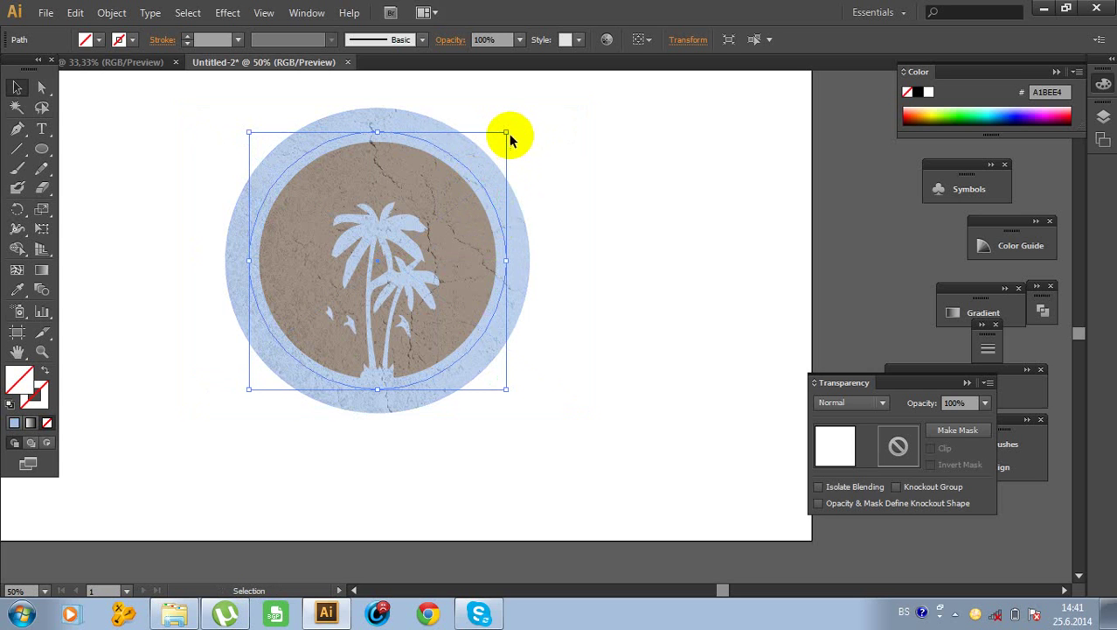
{"action": "left_click_drag", "start_coordinate": [508, 131], "coordinate": [478, 175]}
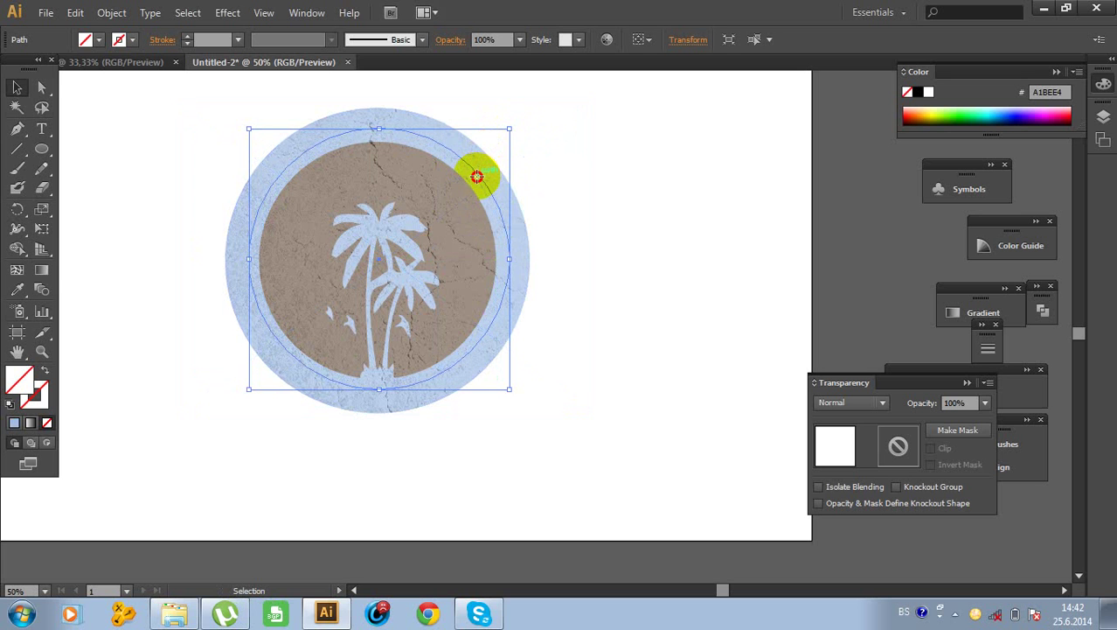
Move the invisible circle off the logo to below it, across the artboard's lower edge, and deselect it
{"action": "left_click_drag", "start_coordinate": [482, 179], "coordinate": [672, 352]}
{"action": "scroll", "coordinate": [662, 342], "scroll_direction": "down", "scroll_amount": 3}
{"action": "scroll", "coordinate": [658, 330], "scroll_direction": "up", "scroll_amount": 2}
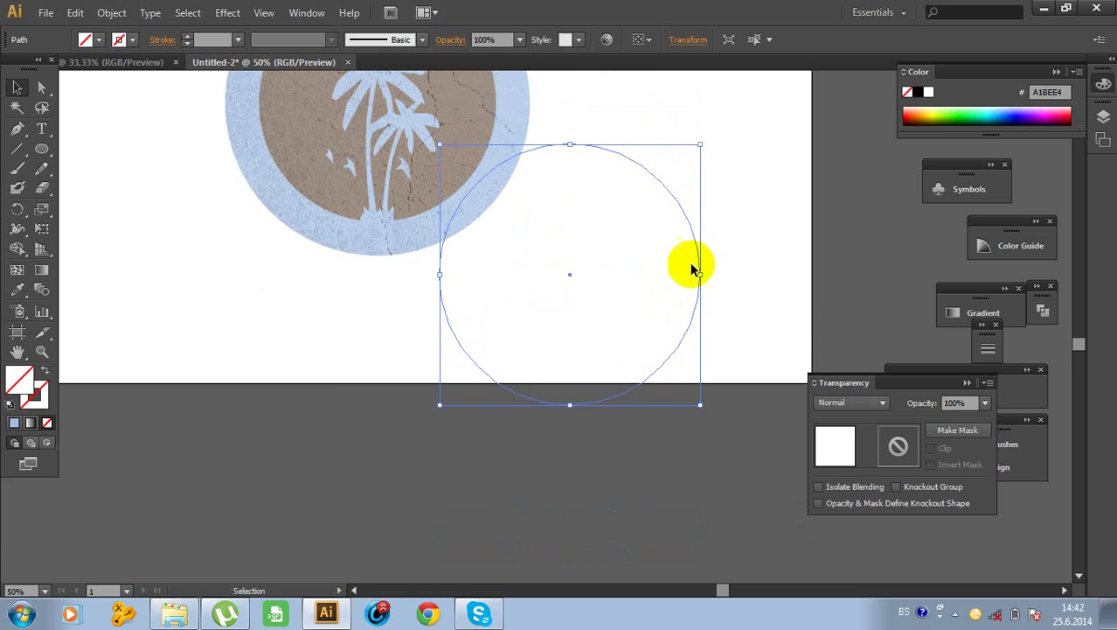
{"action": "left_click_drag", "start_coordinate": [690, 280], "coordinate": [476, 418]}
{"action": "scroll", "coordinate": [503, 412], "scroll_direction": "down", "scroll_amount": 2}
{"action": "left_click", "coordinate": [576, 364]}
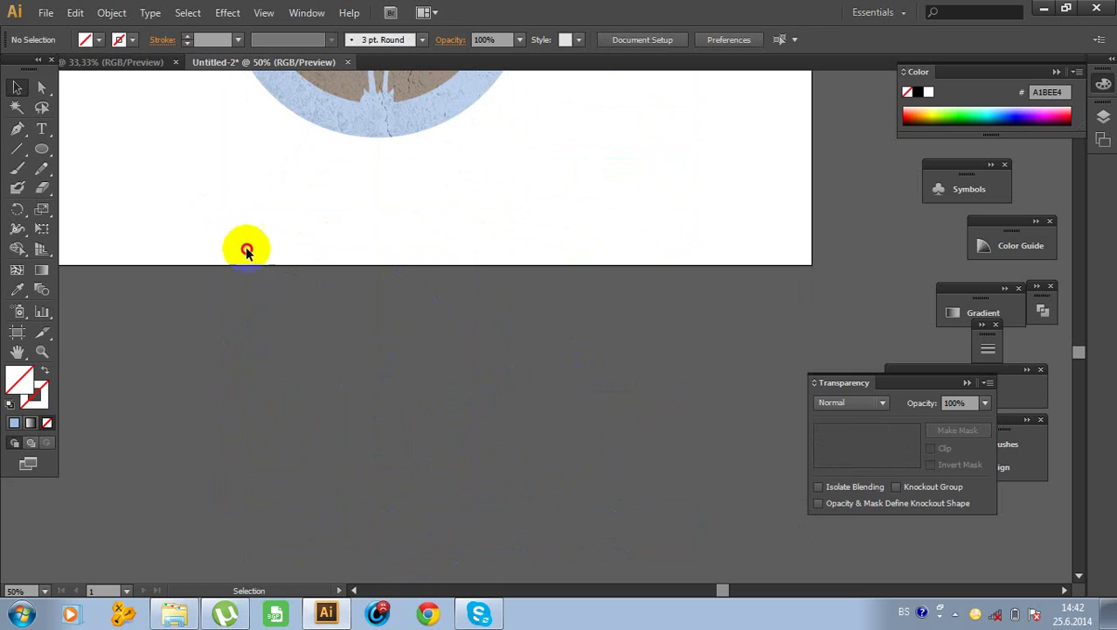
Select the invisible circle below the logo, copy it and paste a duplicate
{"action": "left_click_drag", "start_coordinate": [244, 245], "coordinate": [362, 375]}
{"action": "left_click", "coordinate": [84, 18]}
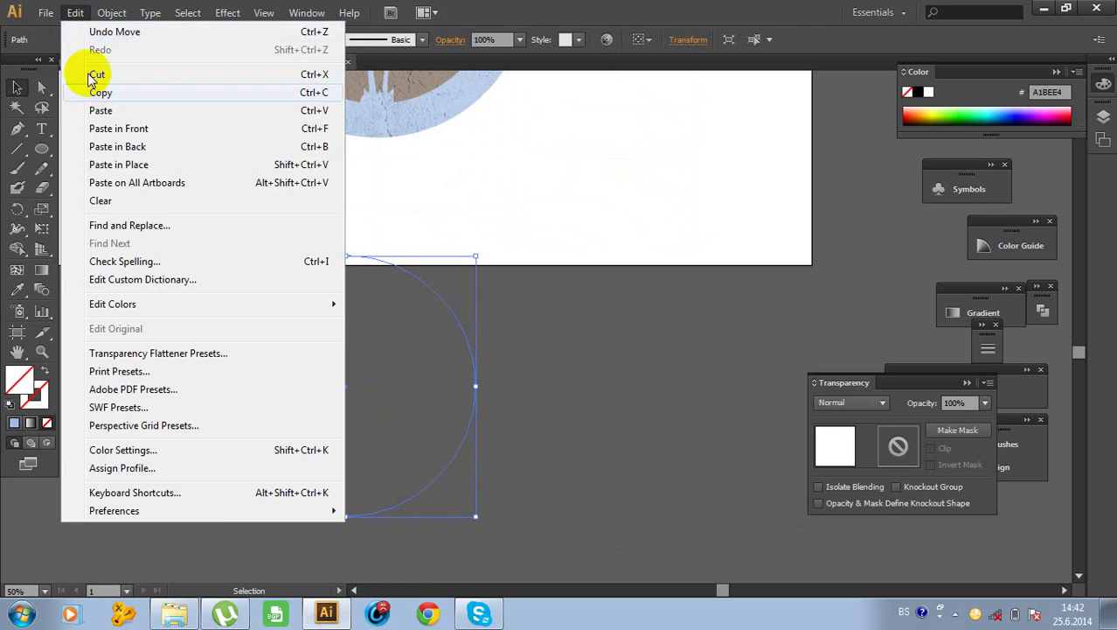
{"action": "left_click", "coordinate": [79, 18]}
{"action": "left_click", "coordinate": [80, 18]}
{"action": "left_click", "coordinate": [103, 96]}
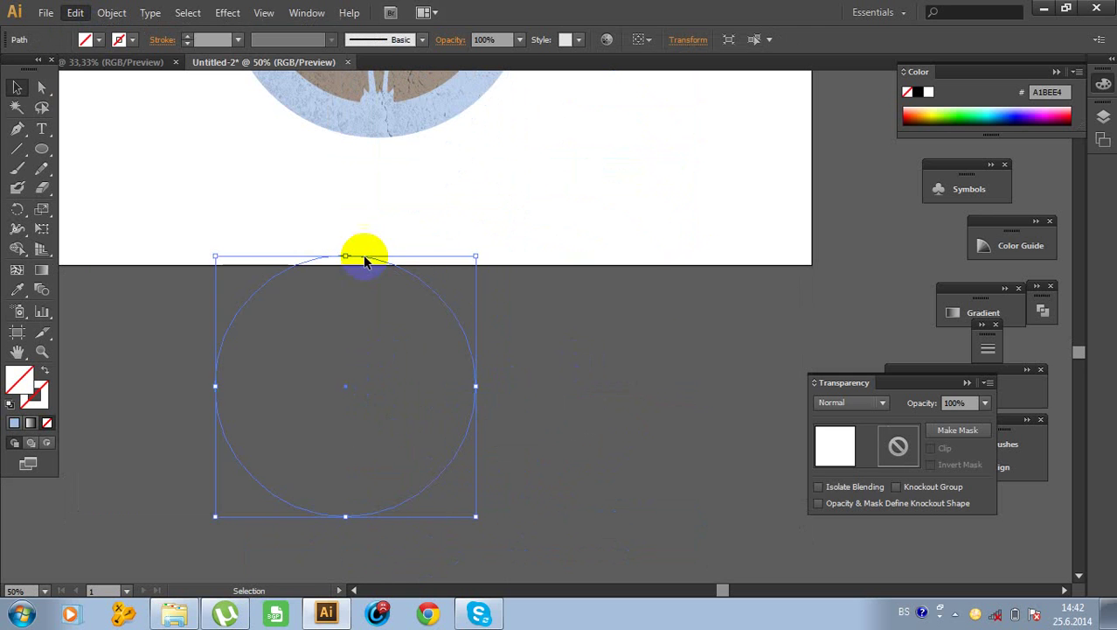
{"action": "key", "text": "ctrl+v"}
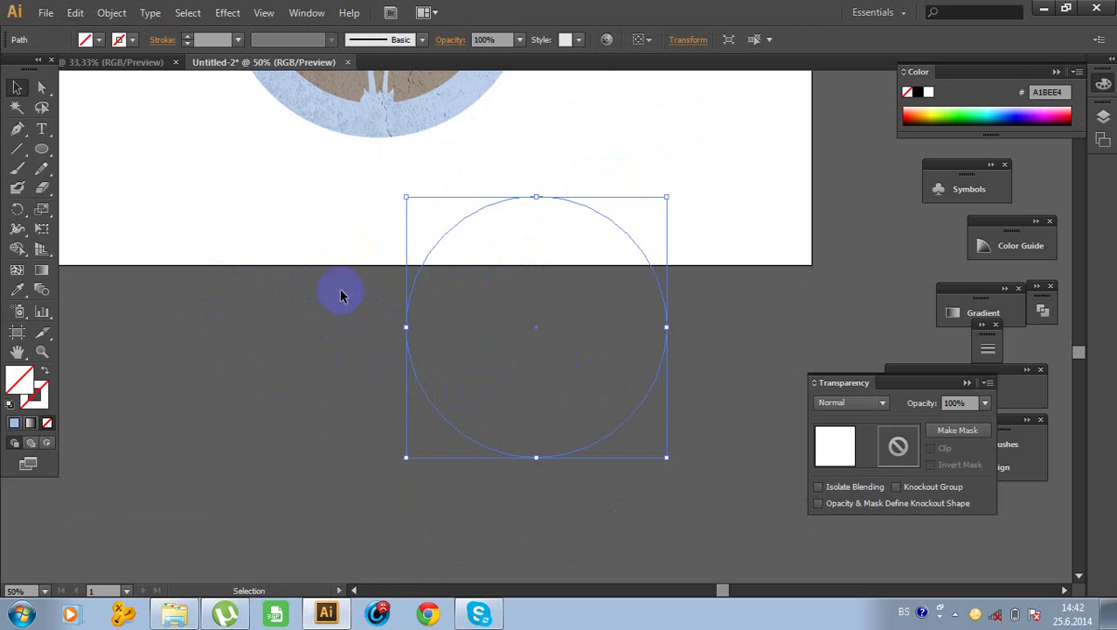
{"action": "scroll", "coordinate": [343, 298], "scroll_direction": "up", "scroll_amount": 2}
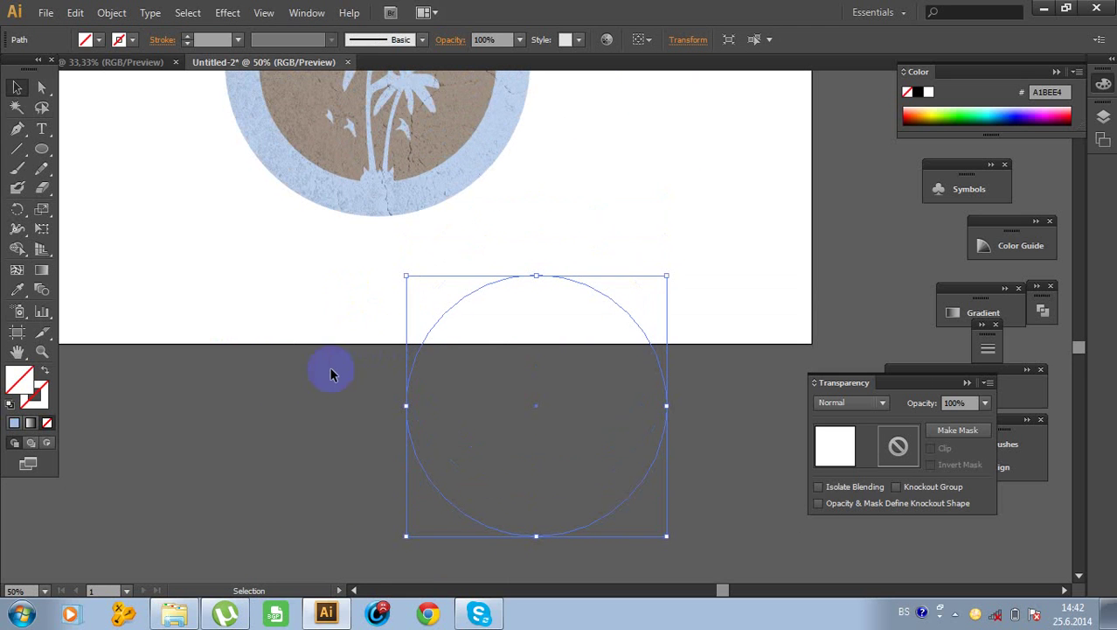
Move the duplicate circle to the left of the original, across the artboard's lower edge, and give it a black stroke
{"action": "left_click_drag", "start_coordinate": [501, 400], "coordinate": [310, 459]}
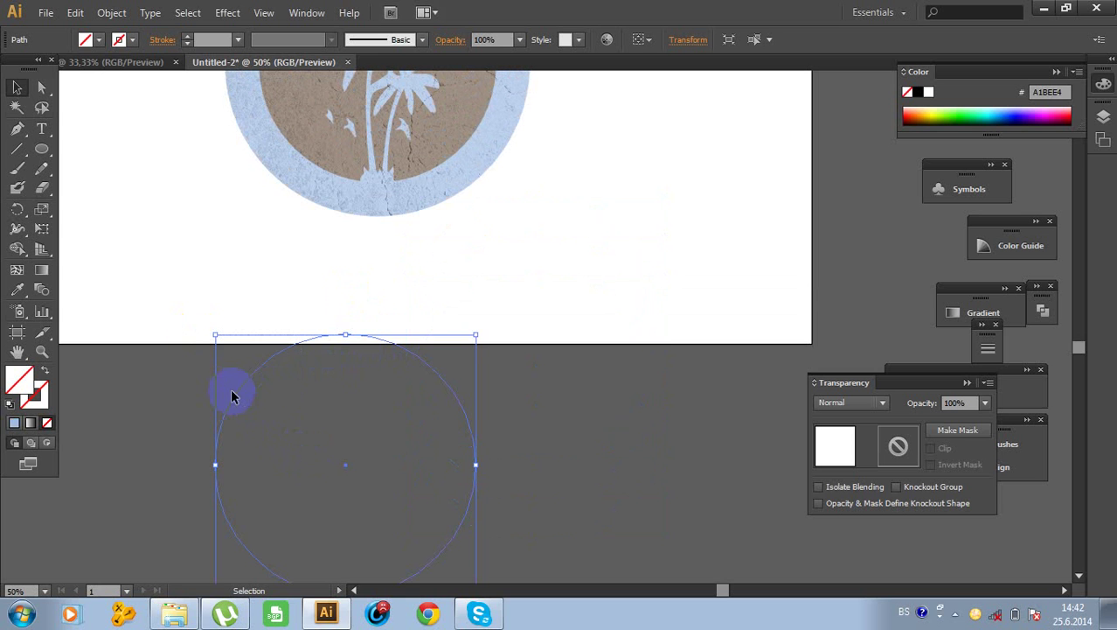
{"action": "left_click_drag", "start_coordinate": [232, 396], "coordinate": [125, 360]}
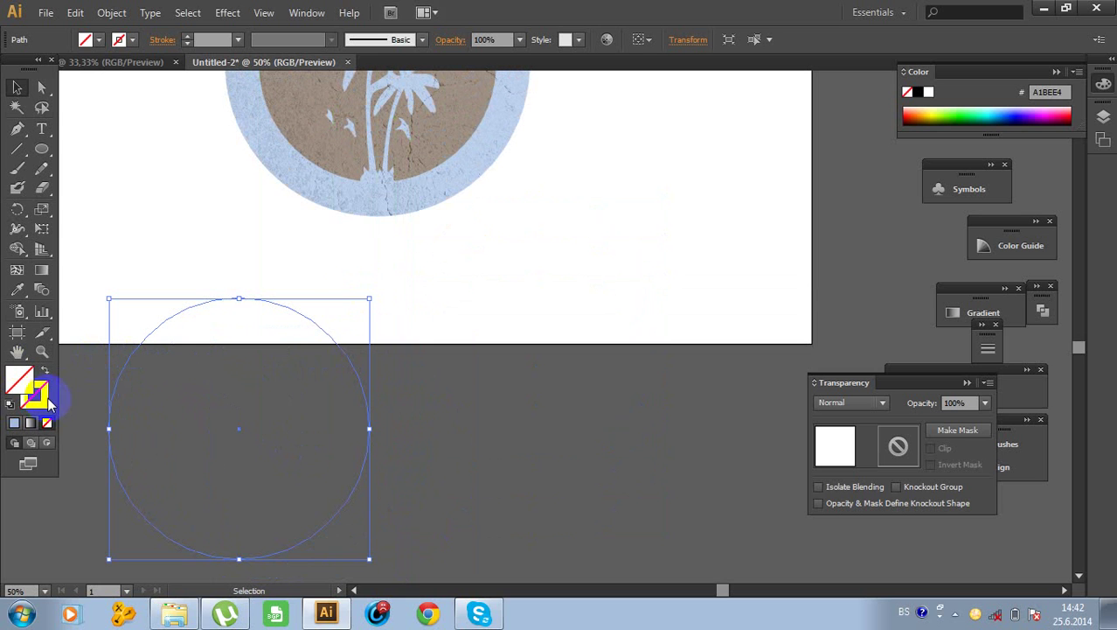
{"action": "left_click", "coordinate": [919, 93]}
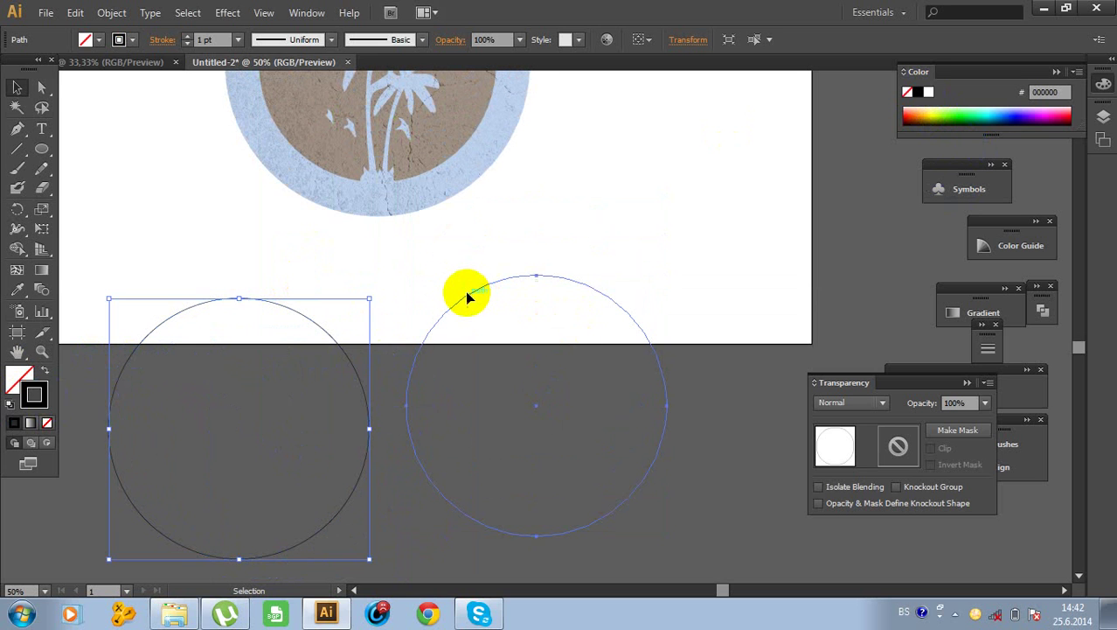
Add the text "BEACH PALMS" at 36 pt along the invisible circle with the Type on a Path tool
{"action": "left_click", "coordinate": [467, 297]}
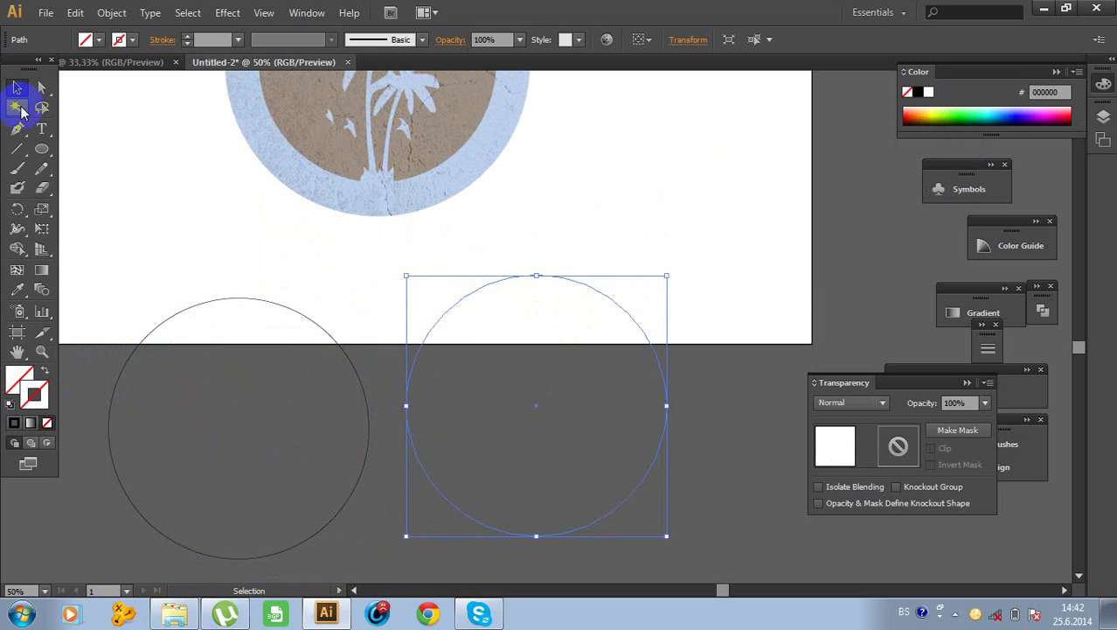
{"action": "left_click_drag", "start_coordinate": [41, 138], "coordinate": [86, 169]}
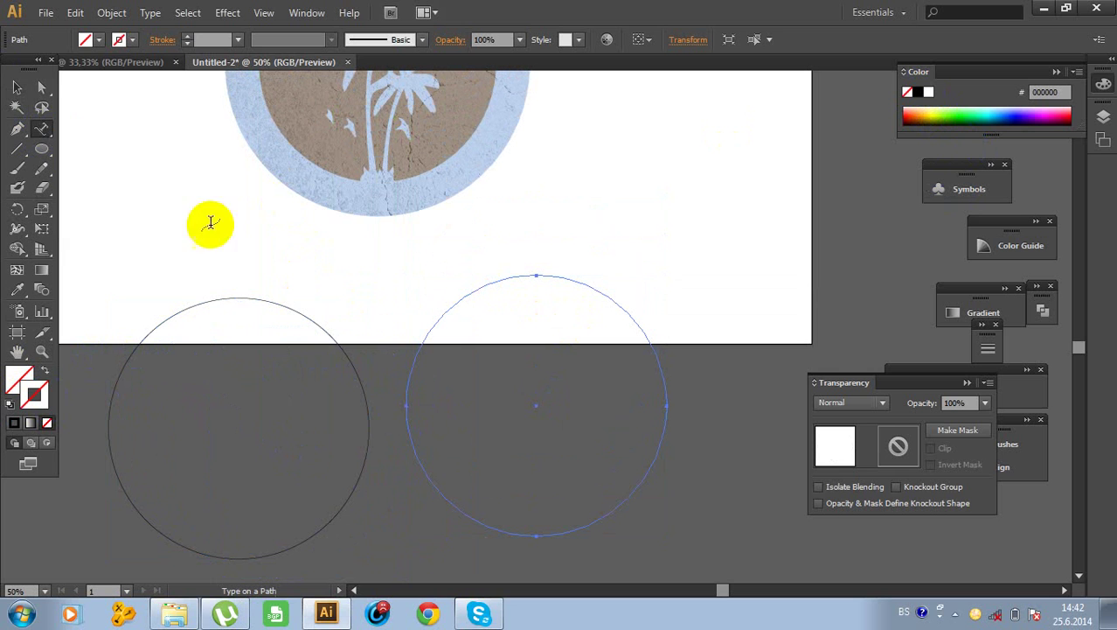
{"action": "left_click", "coordinate": [493, 281]}
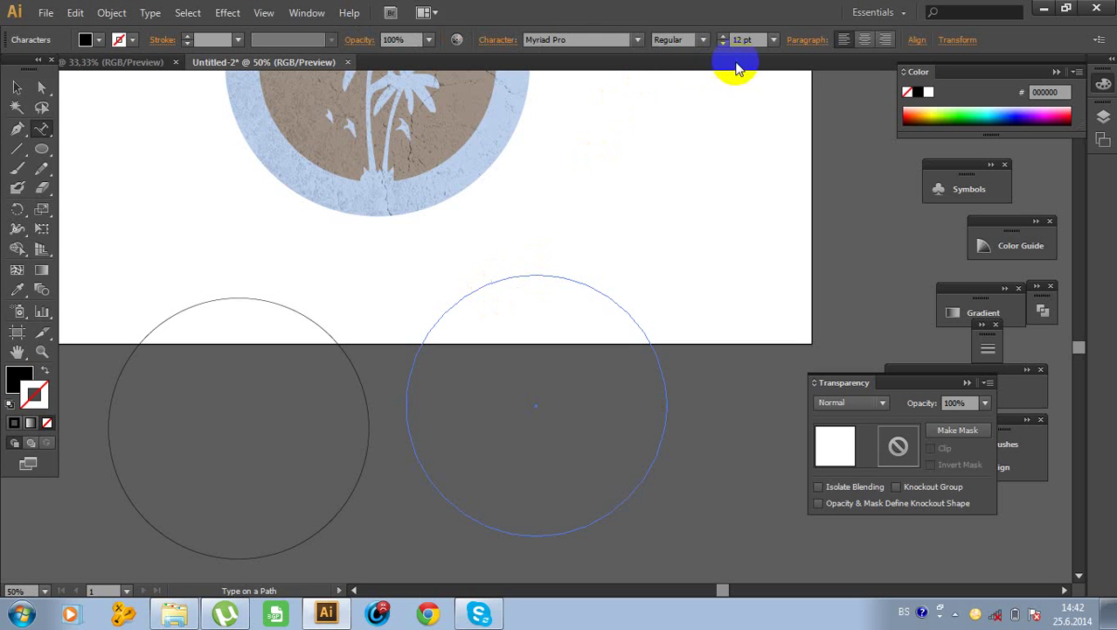
{"action": "left_click", "coordinate": [772, 41]}
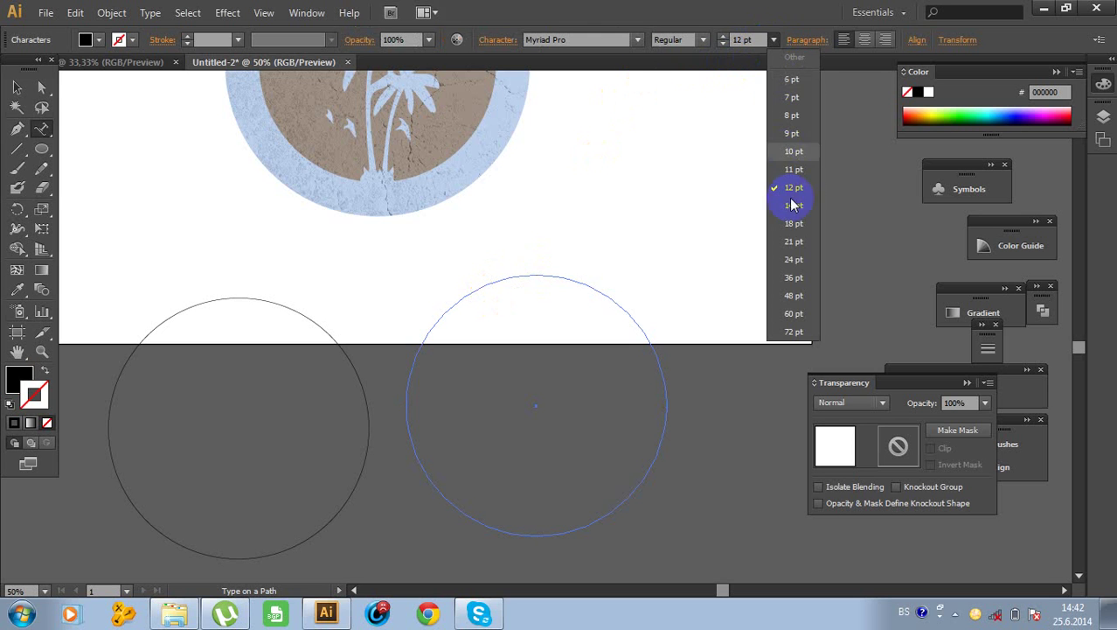
{"action": "left_click", "coordinate": [791, 259]}
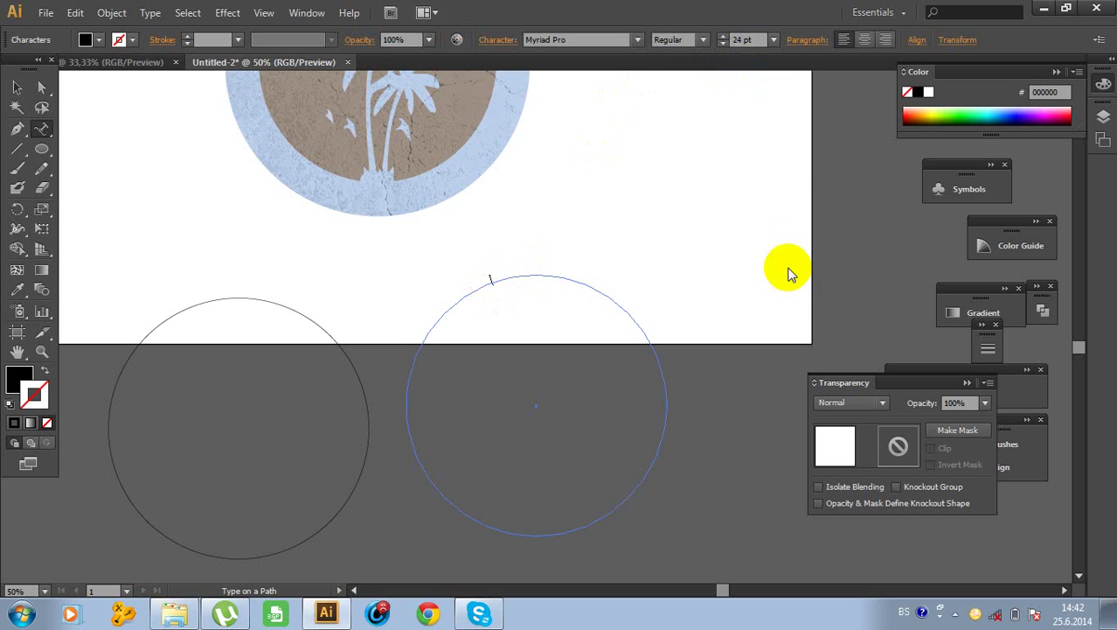
{"action": "left_click", "coordinate": [774, 39]}
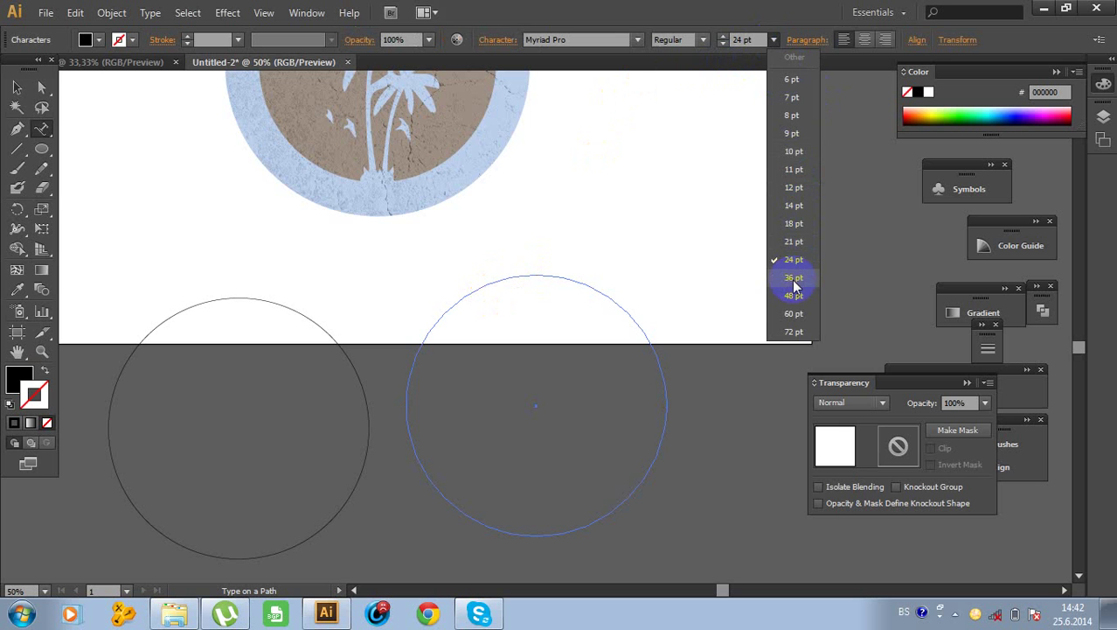
{"action": "left_click", "coordinate": [792, 278]}
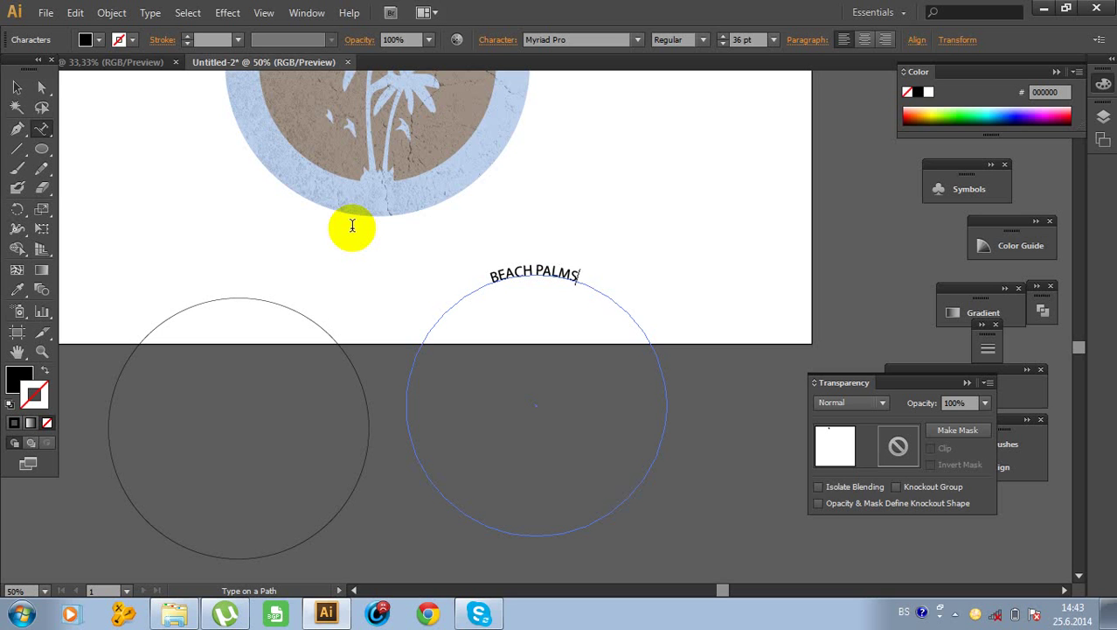
Set the font size of the BEACH PALMS text to 48 pt
{"action": "scroll", "coordinate": [595, 284], "scroll_direction": "up", "scroll_amount": 4}
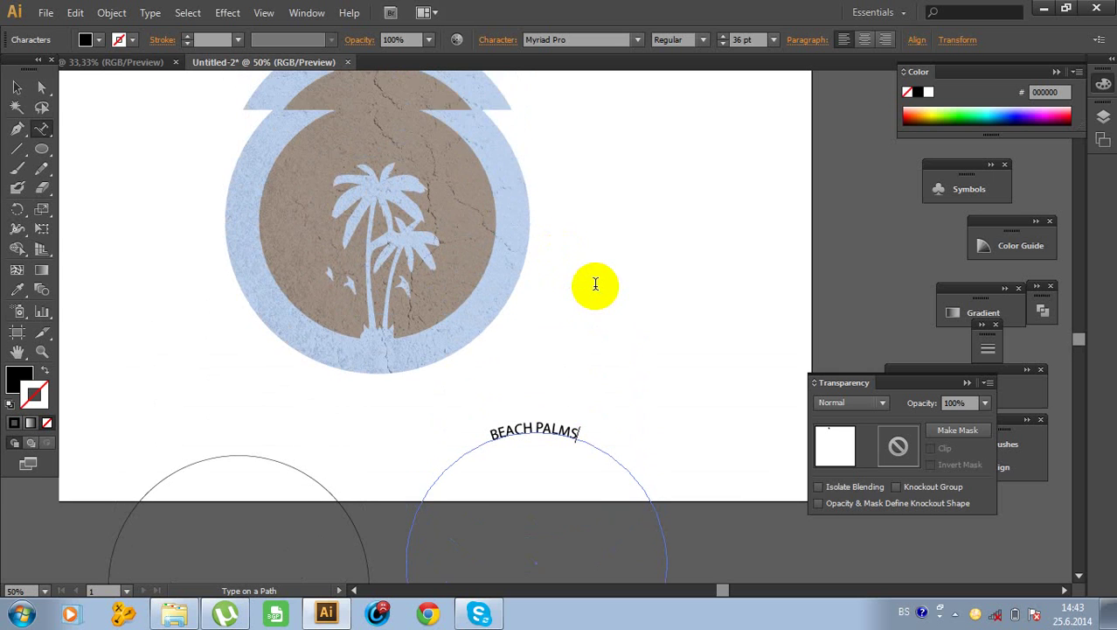
{"action": "scroll", "coordinate": [594, 284], "scroll_direction": "down", "scroll_amount": 3}
{"action": "left_click_drag", "start_coordinate": [586, 312], "coordinate": [492, 314]}
{"action": "left_click", "coordinate": [503, 306]}
{"action": "left_click_drag", "start_coordinate": [584, 310], "coordinate": [513, 313]}
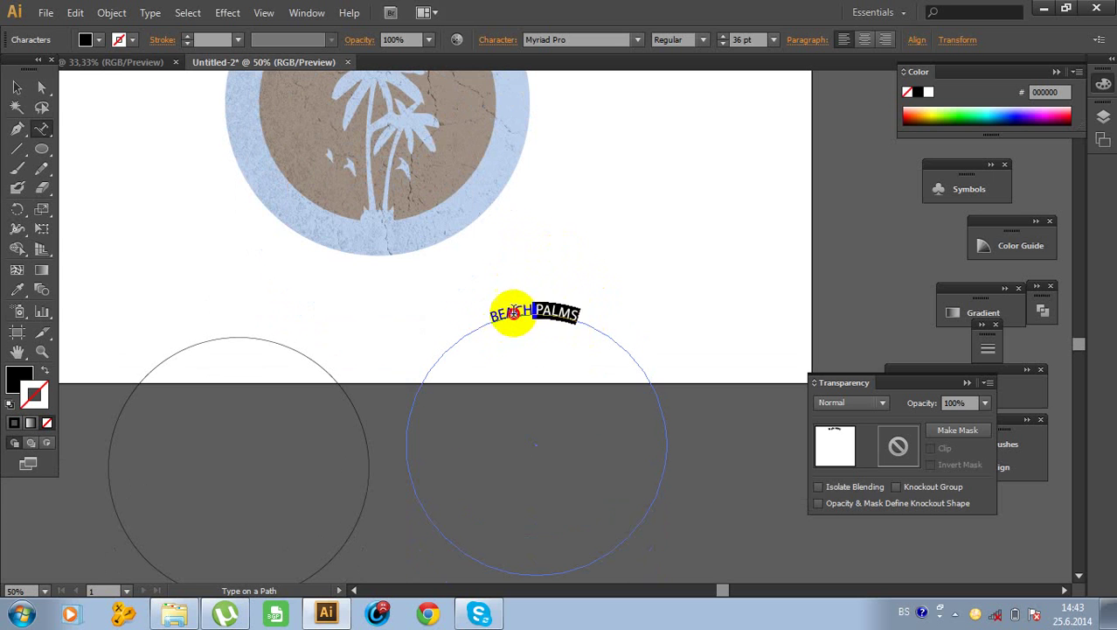
{"action": "left_click", "coordinate": [485, 313]}
{"action": "triple_click", "coordinate": [493, 312]}
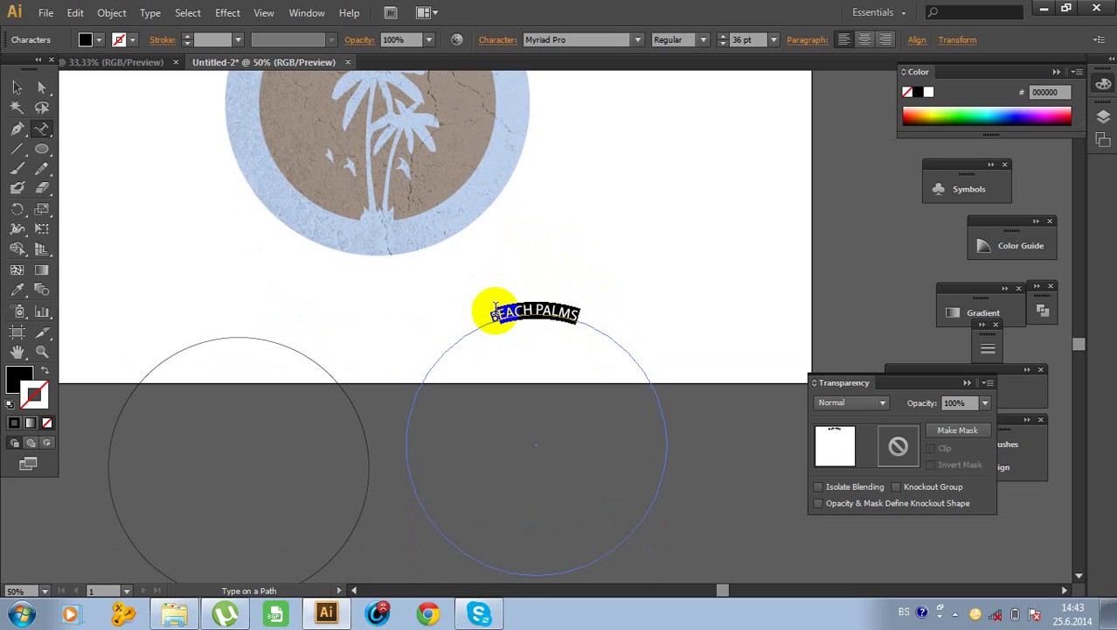
{"action": "left_click", "coordinate": [494, 311]}
{"action": "left_click_drag", "start_coordinate": [494, 312], "coordinate": [579, 312]}
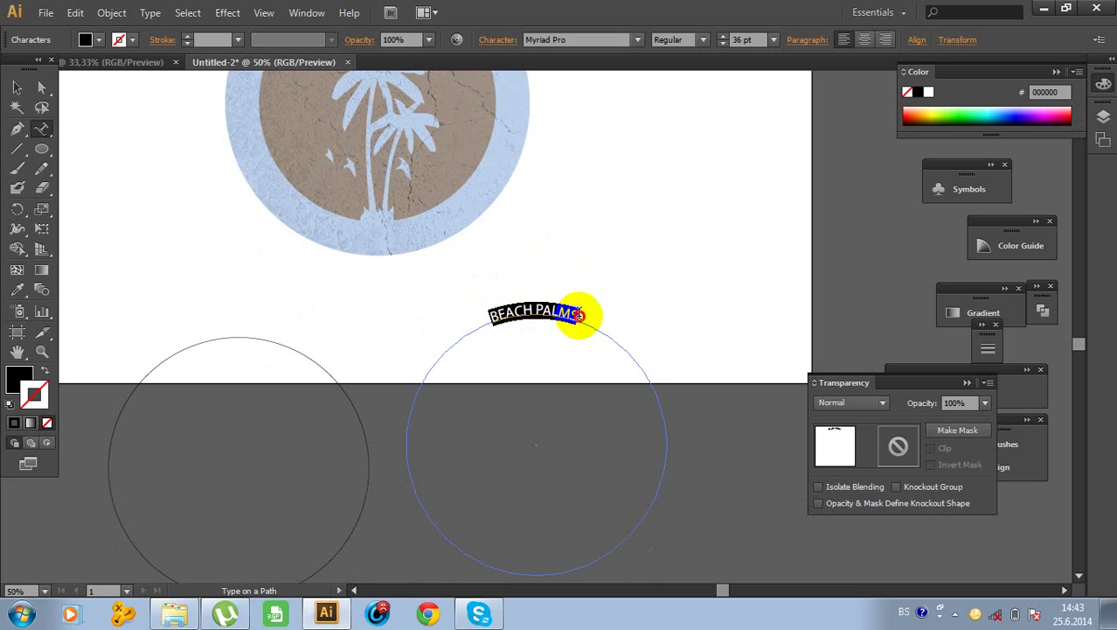
{"action": "left_click", "coordinate": [776, 42]}
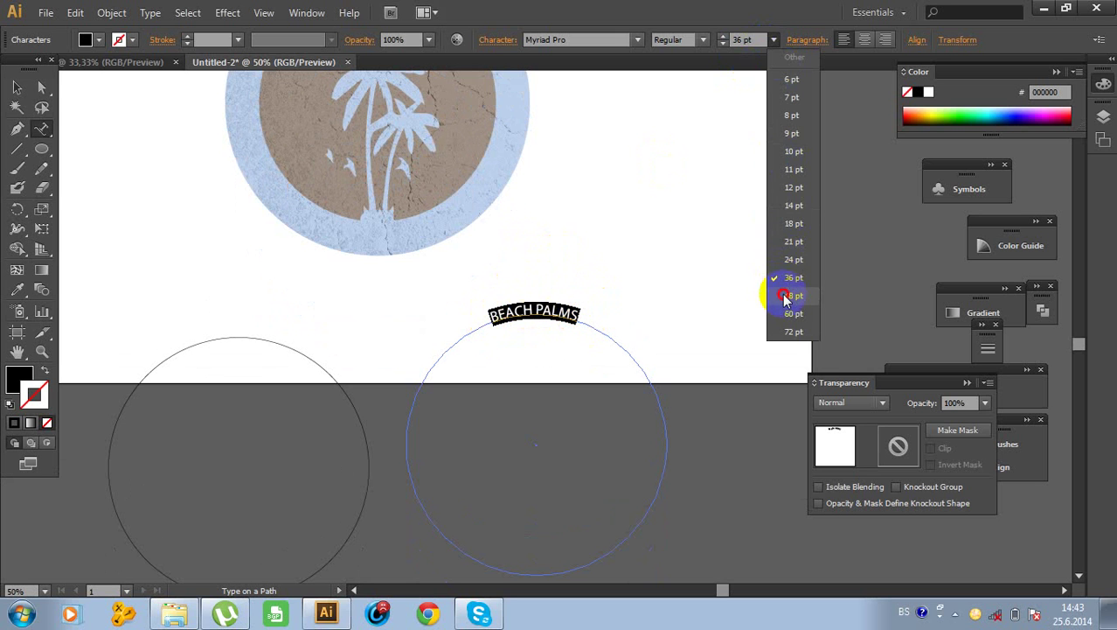
{"action": "left_click", "coordinate": [781, 294]}
{"action": "left_click", "coordinate": [17, 87]}
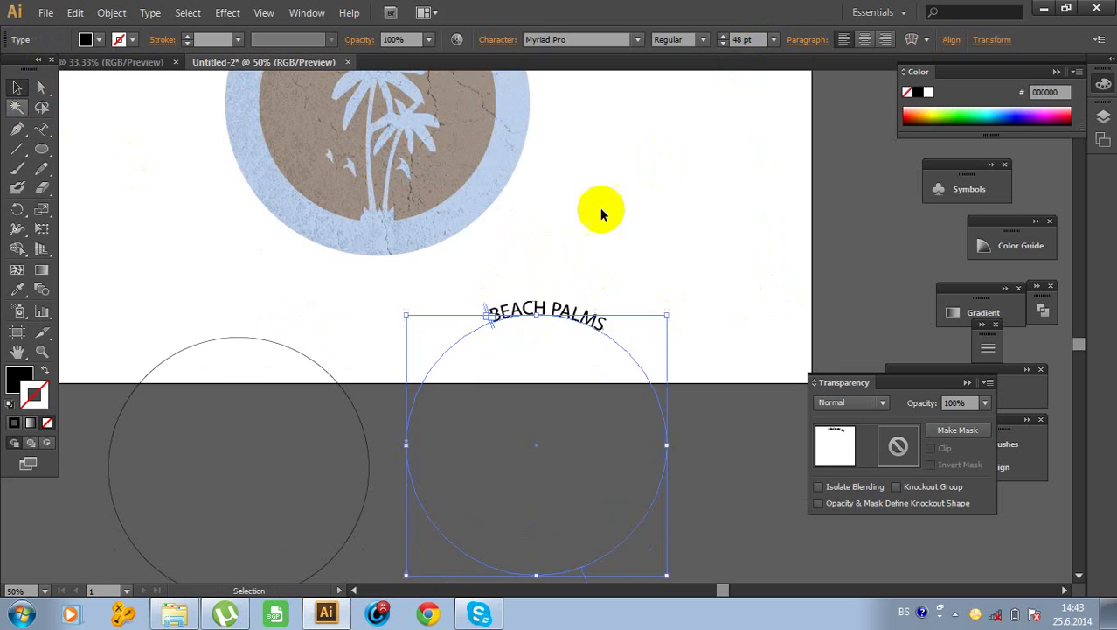
Shift the BEACH PALMS text slightly counterclockwise along its circle so that it is centered at the top
{"action": "left_click", "coordinate": [621, 279]}
{"action": "left_click", "coordinate": [577, 322]}
{"action": "scroll", "coordinate": [574, 324], "scroll_direction": "down", "scroll_amount": 2}
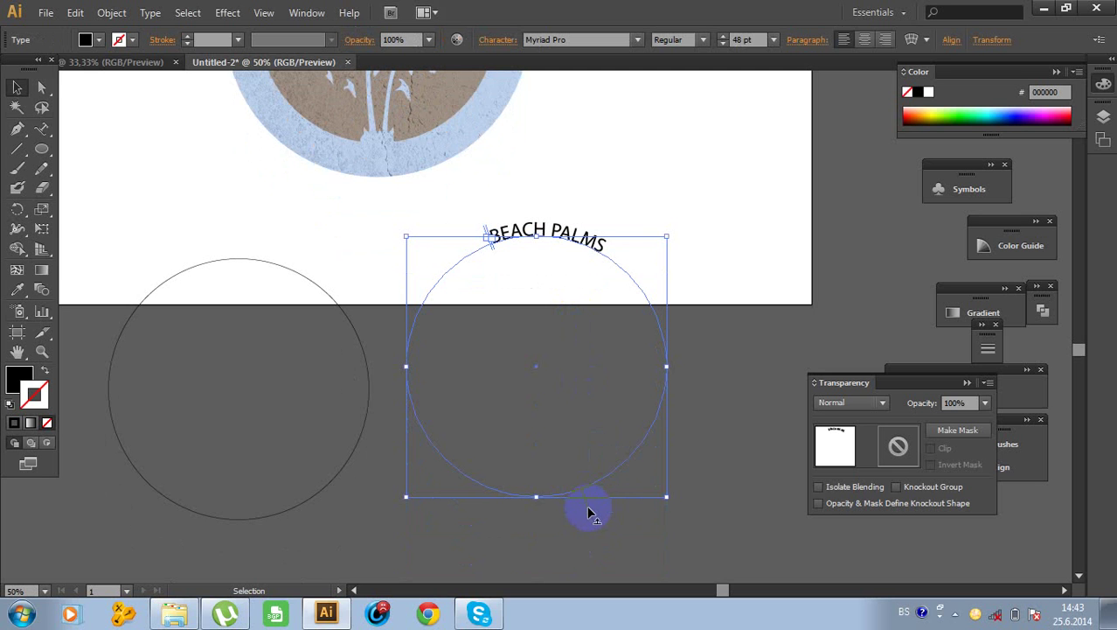
{"action": "mouse_move", "coordinate": [591, 512]}
{"action": "left_mouse_down"}
{"action": "mouse_move", "coordinate": [674, 455]}
{"action": "mouse_move", "coordinate": [638, 478]}
{"action": "mouse_move", "coordinate": [608, 459]}
{"action": "mouse_move", "coordinate": [595, 470]}
{"action": "mouse_move", "coordinate": [539, 380]}
{"action": "mouse_move", "coordinate": [583, 514]}
{"action": "mouse_move", "coordinate": [574, 510]}
{"action": "mouse_move", "coordinate": [598, 510]}
{"action": "left_mouse_up"}
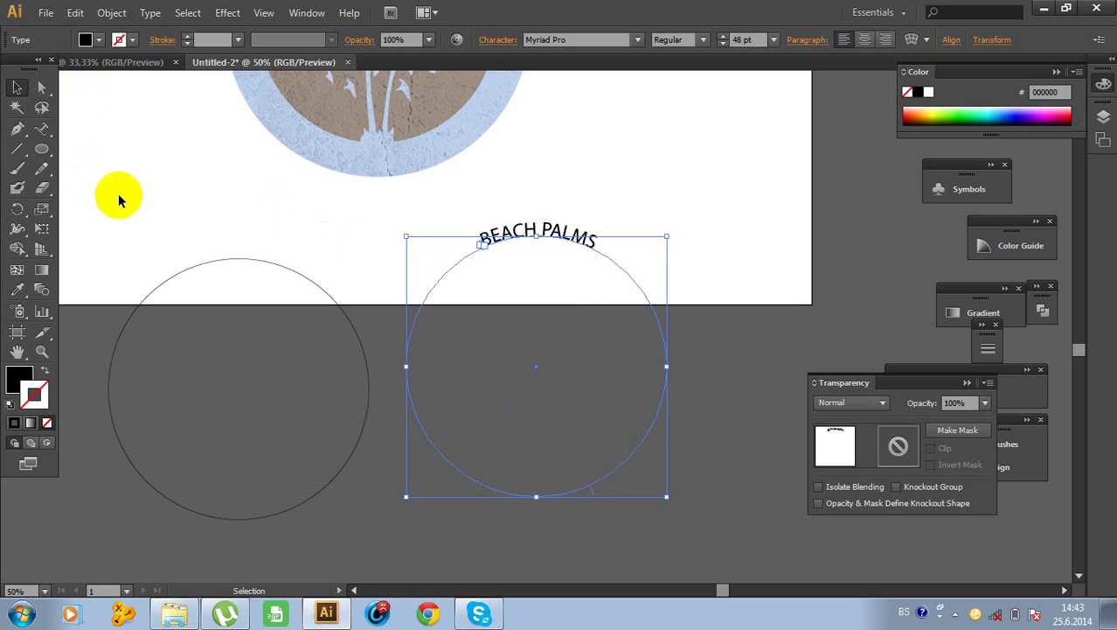
Try the BEACH PALMS text circle over the logo, then move it to the blank area right of the logo
{"action": "scroll", "coordinate": [239, 250], "scroll_direction": "up", "scroll_amount": 3}
{"action": "left_click_drag", "start_coordinate": [605, 421], "coordinate": [445, 144]}
{"action": "scroll", "coordinate": [443, 154], "scroll_direction": "up", "scroll_amount": 2}
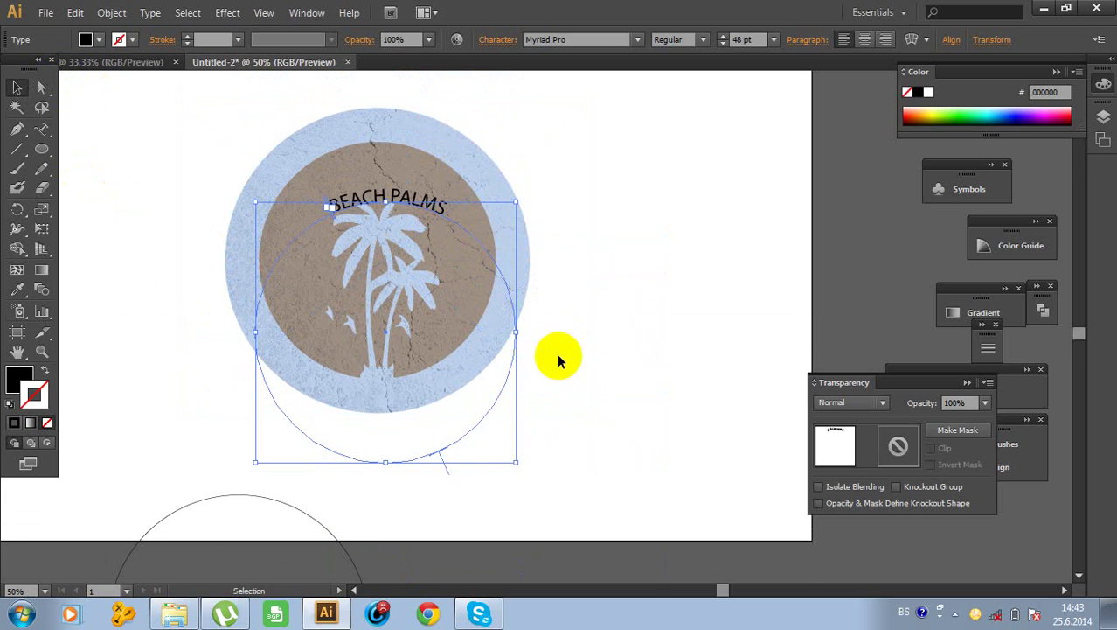
{"action": "scroll", "coordinate": [558, 359], "scroll_direction": "up", "scroll_amount": 2}
{"action": "left_click_drag", "start_coordinate": [504, 358], "coordinate": [784, 340]}
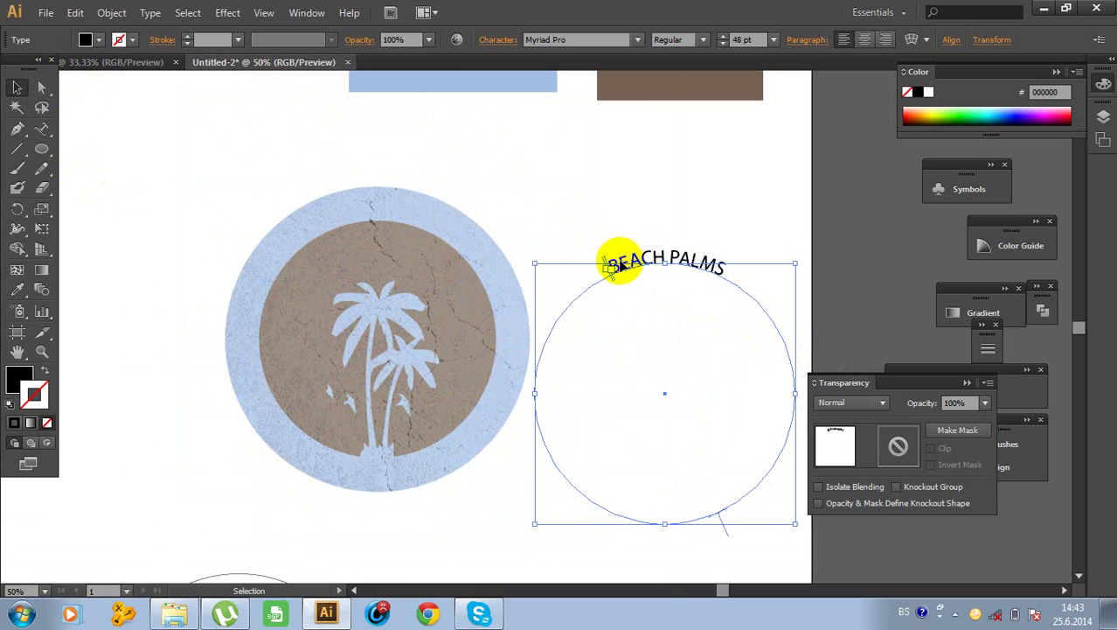
Recolor the BEACH PALMS text with the brown sampled from the brown rectangle using the Eyedropper
{"action": "left_click_drag", "start_coordinate": [41, 127], "coordinate": [83, 167]}
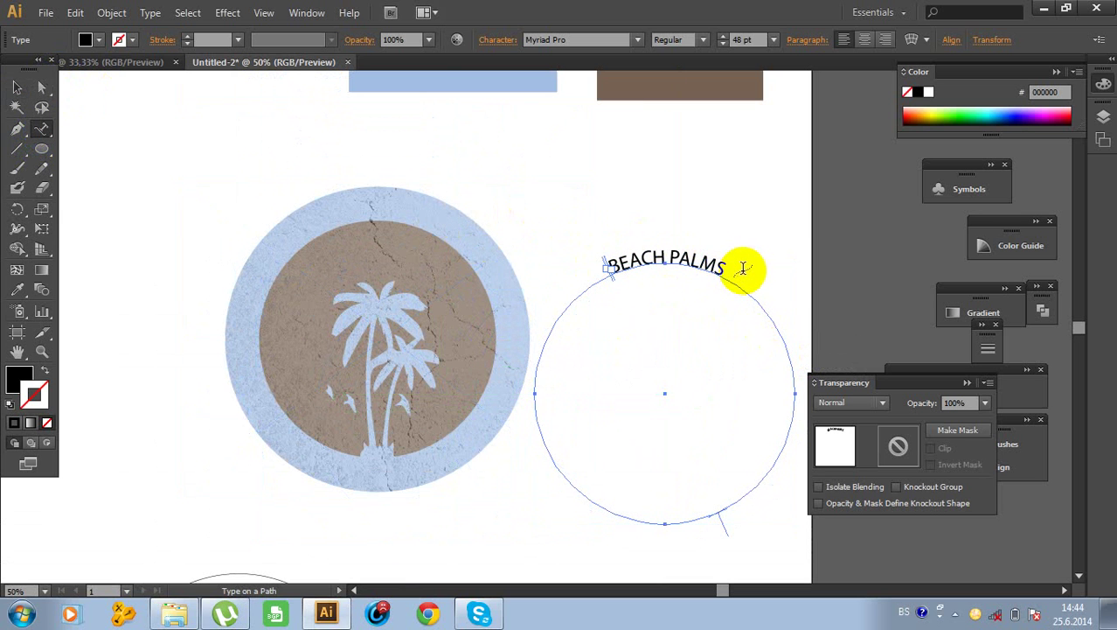
{"action": "left_click_drag", "start_coordinate": [743, 267], "coordinate": [609, 260]}
{"action": "left_click", "coordinate": [606, 254]}
{"action": "scroll", "coordinate": [606, 255], "scroll_direction": "up", "scroll_amount": 1}
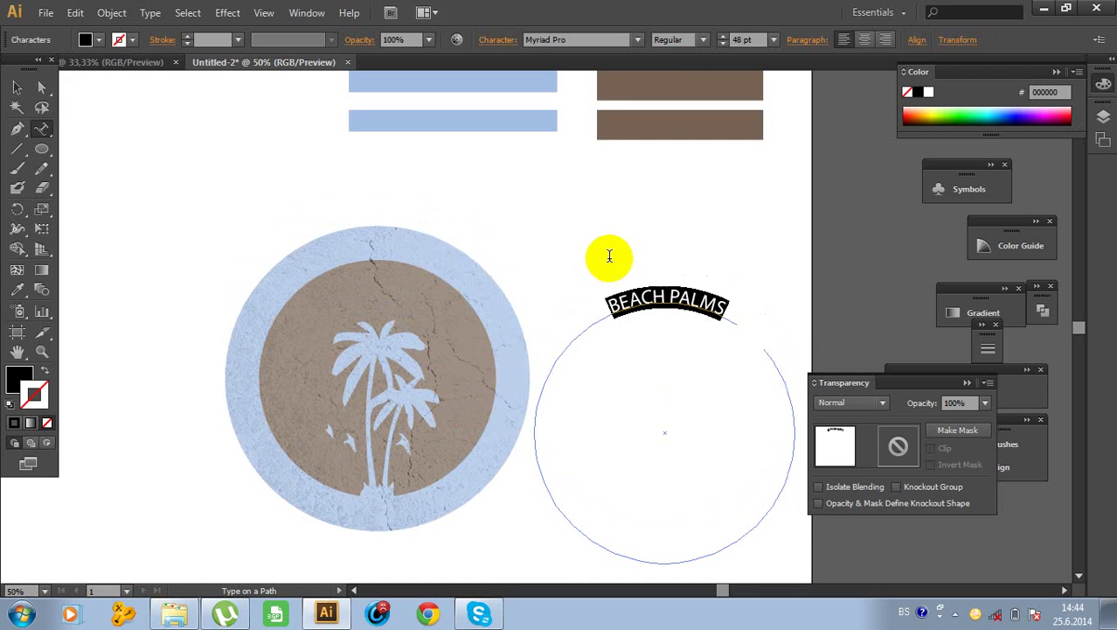
{"action": "left_click", "coordinate": [17, 293]}
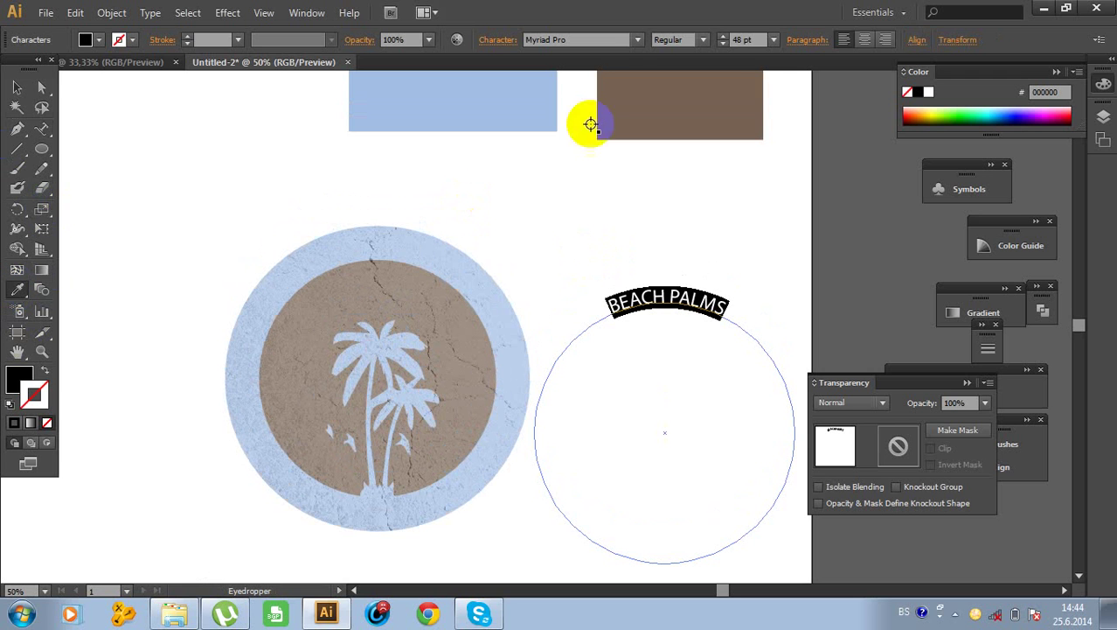
{"action": "left_click", "coordinate": [638, 112]}
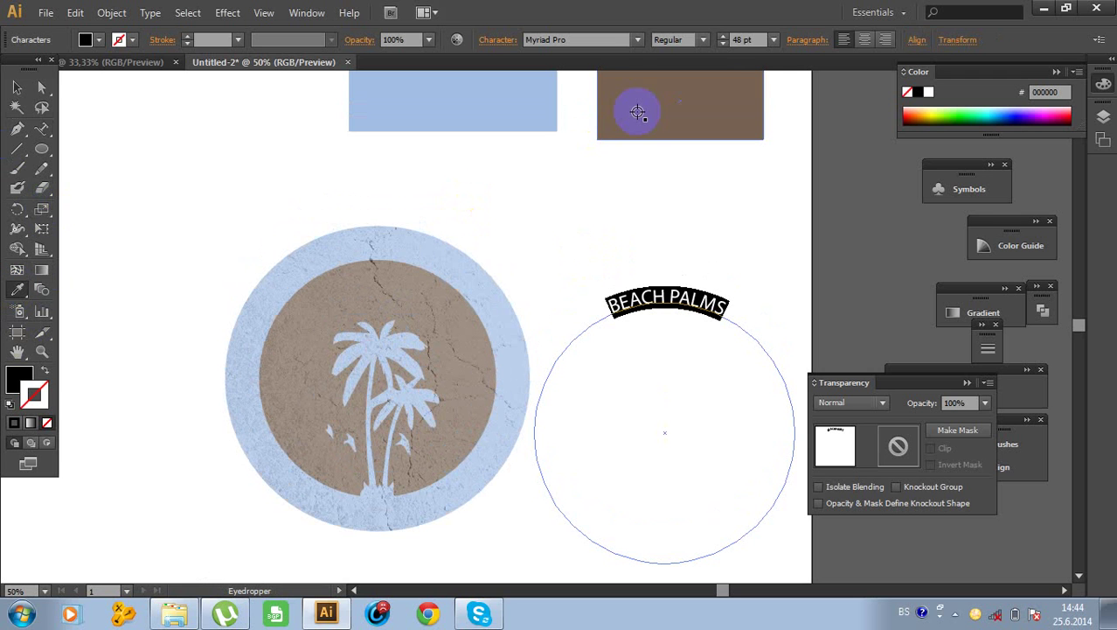
Move the BEACH PALMS text onto the upper part of the logo's blue ring and deselect it
{"action": "left_click", "coordinate": [11, 88]}
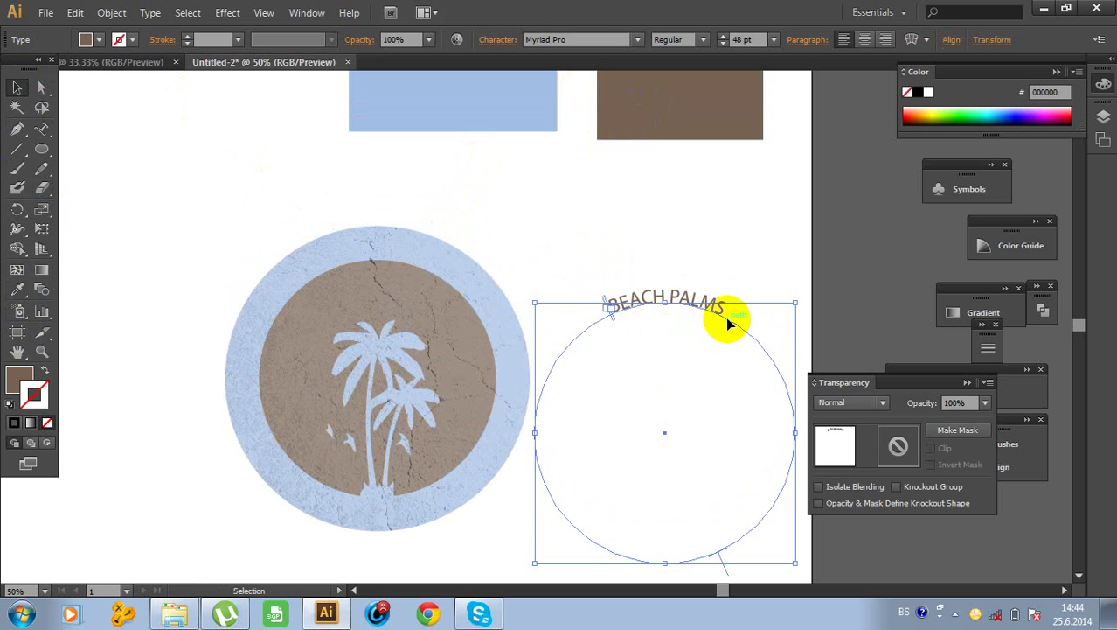
{"action": "left_click_drag", "start_coordinate": [729, 324], "coordinate": [442, 264]}
{"action": "left_click", "coordinate": [527, 212]}
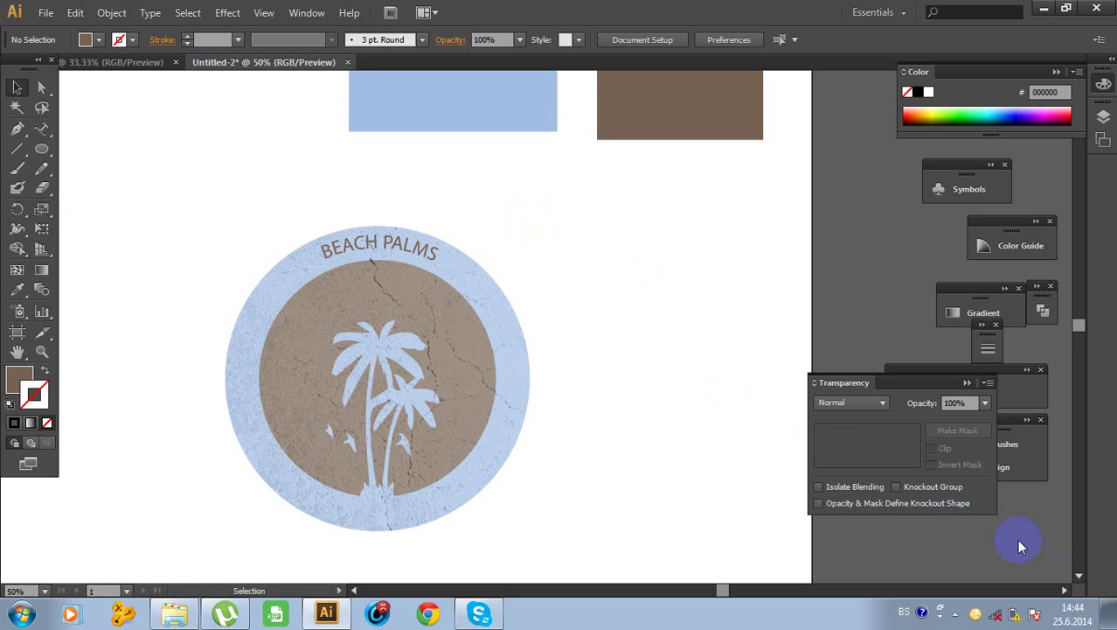
Move the black-outlined circle below and right of the logo, across the artboard's lower edge, and remove its stroke
{"action": "scroll", "coordinate": [564, 280], "scroll_direction": "down", "scroll_amount": 6}
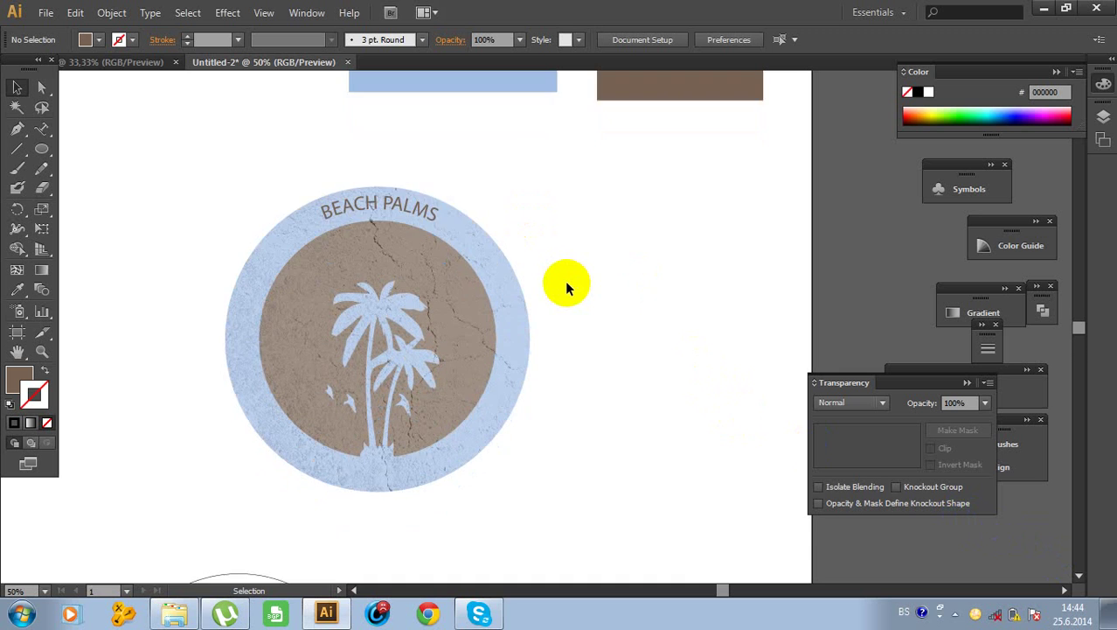
{"action": "left_click_drag", "start_coordinate": [347, 389], "coordinate": [641, 357]}
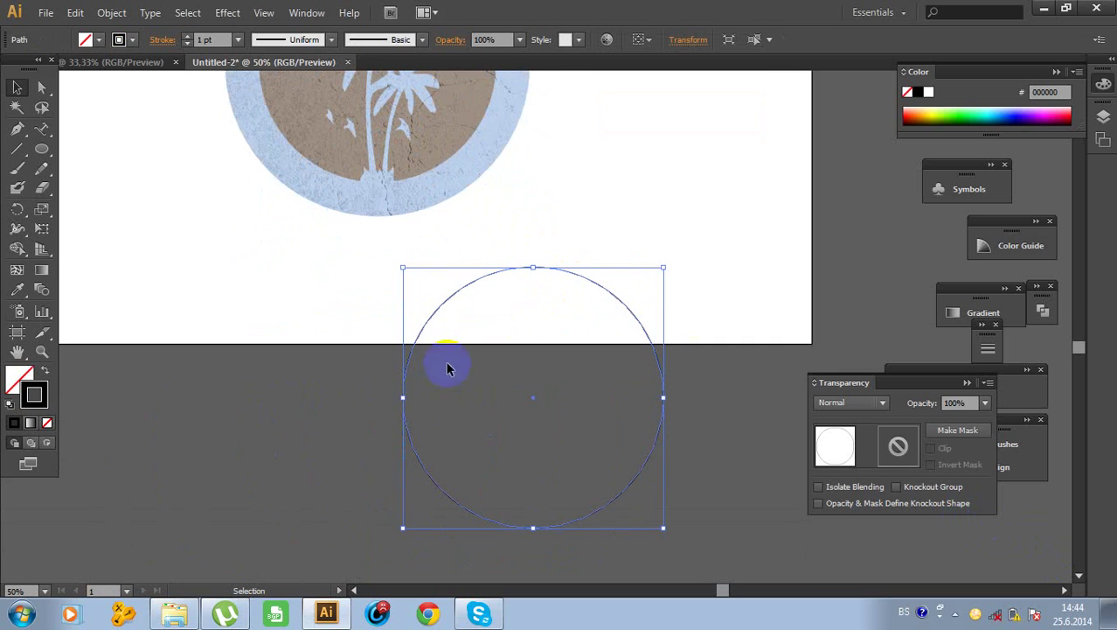
{"action": "scroll", "coordinate": [441, 364], "scroll_direction": "down", "scroll_amount": 1}
{"action": "left_click", "coordinate": [43, 150]}
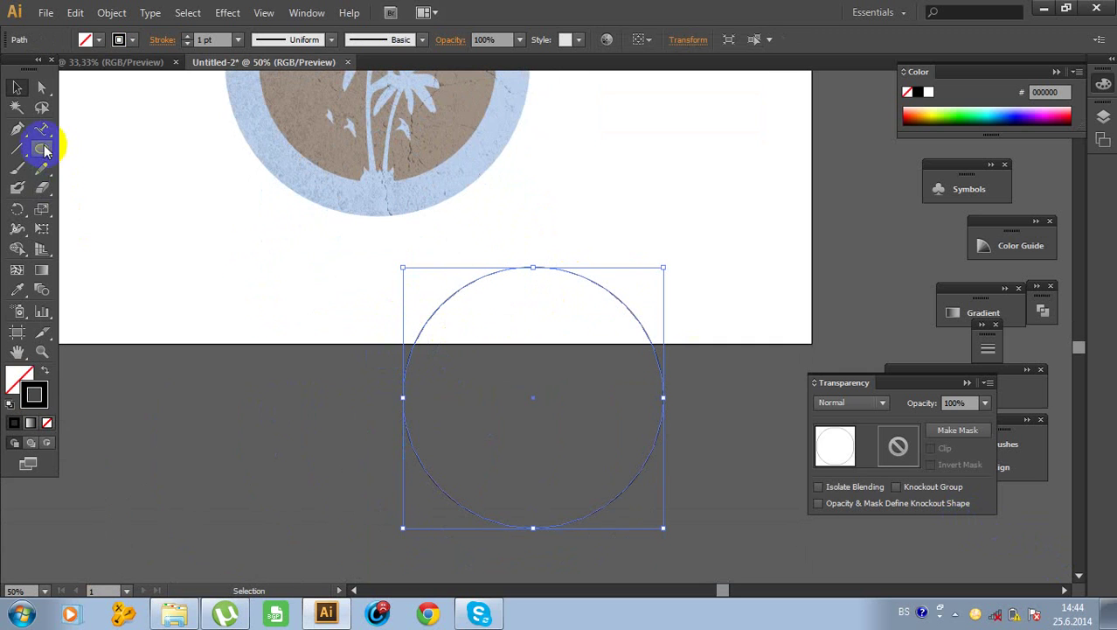
{"action": "left_click", "coordinate": [47, 422]}
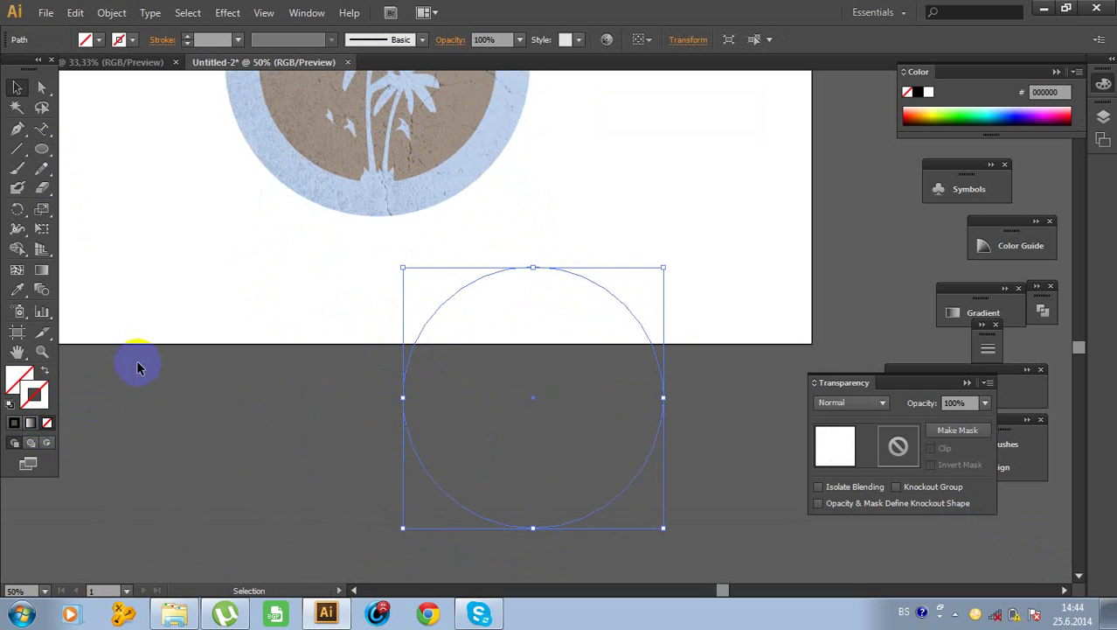
Add the text BEACH RESORT along the top of the strokeless circle below the logo with the Type on a Path tool
{"action": "scroll", "coordinate": [136, 362], "scroll_direction": "up", "scroll_amount": 2}
{"action": "scroll", "coordinate": [118, 297], "scroll_direction": "down", "scroll_amount": 1}
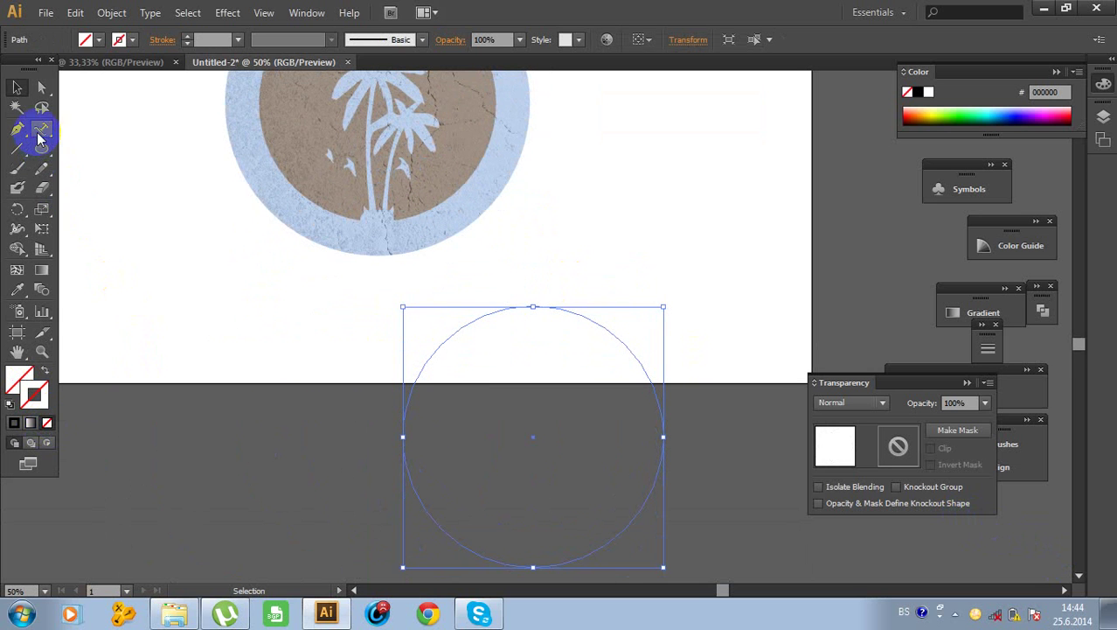
{"action": "left_click_drag", "start_coordinate": [41, 129], "coordinate": [84, 166]}
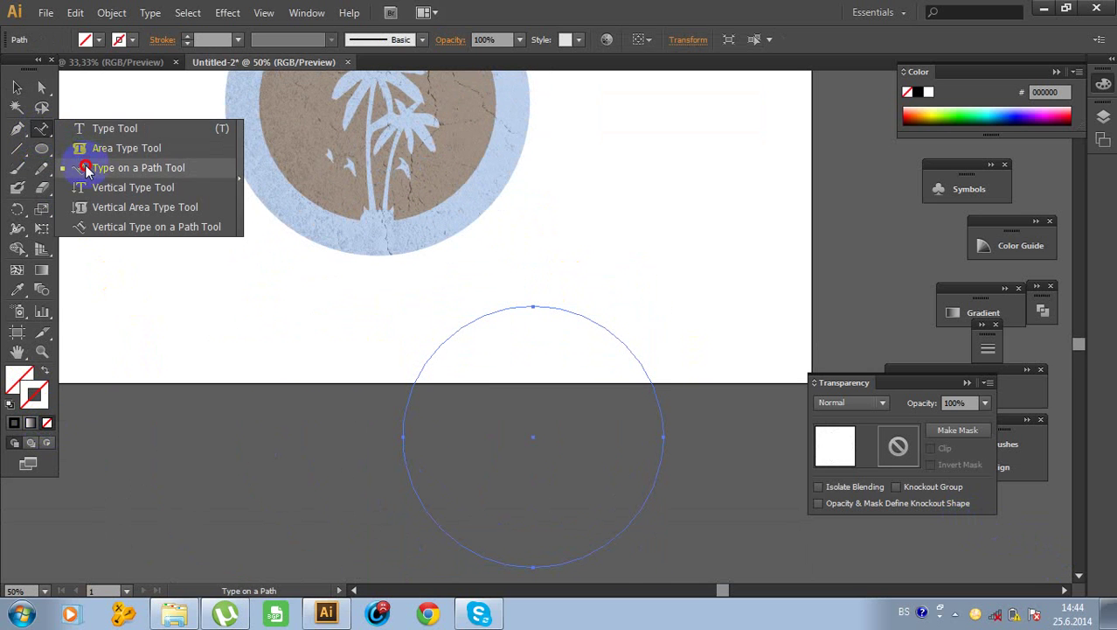
{"action": "left_click", "coordinate": [523, 307]}
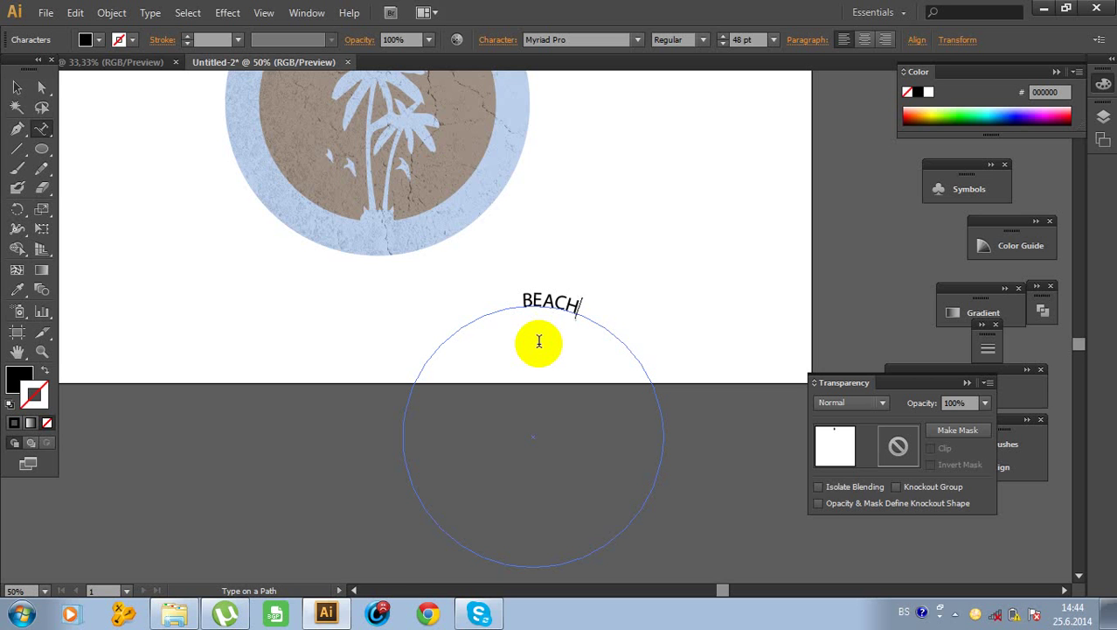
{"action": "scroll", "coordinate": [539, 341], "scroll_direction": "up", "scroll_amount": 3}
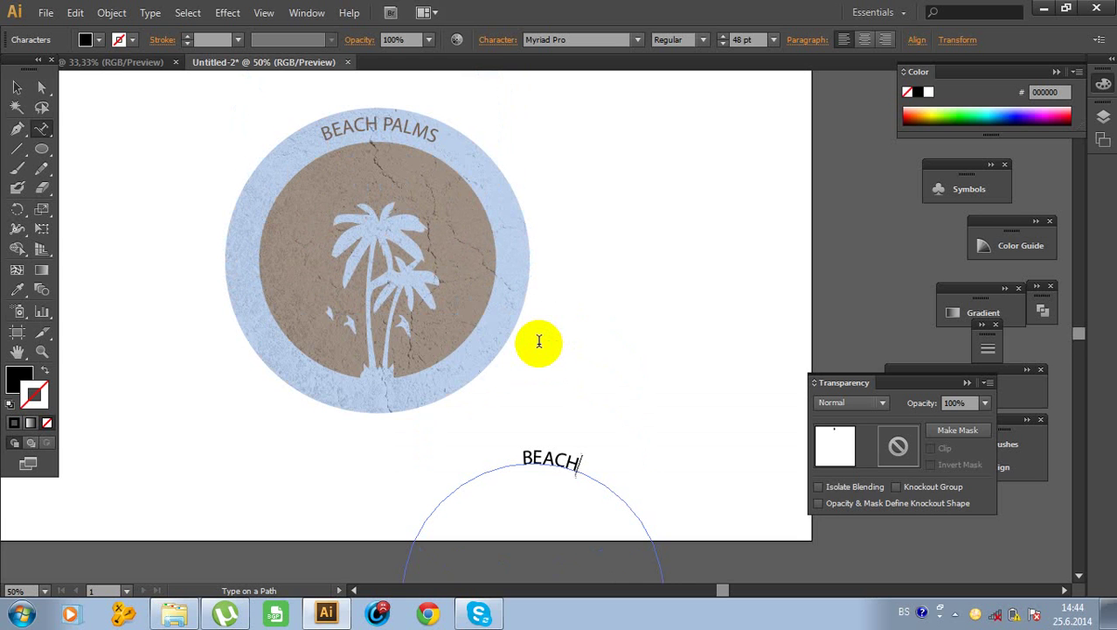
{"action": "scroll", "coordinate": [539, 341], "scroll_direction": "down", "scroll_amount": 2}
{"action": "scroll", "coordinate": [539, 341], "scroll_direction": "up", "scroll_amount": 1}
{"action": "scroll", "coordinate": [539, 341], "scroll_direction": "down", "scroll_amount": 1}
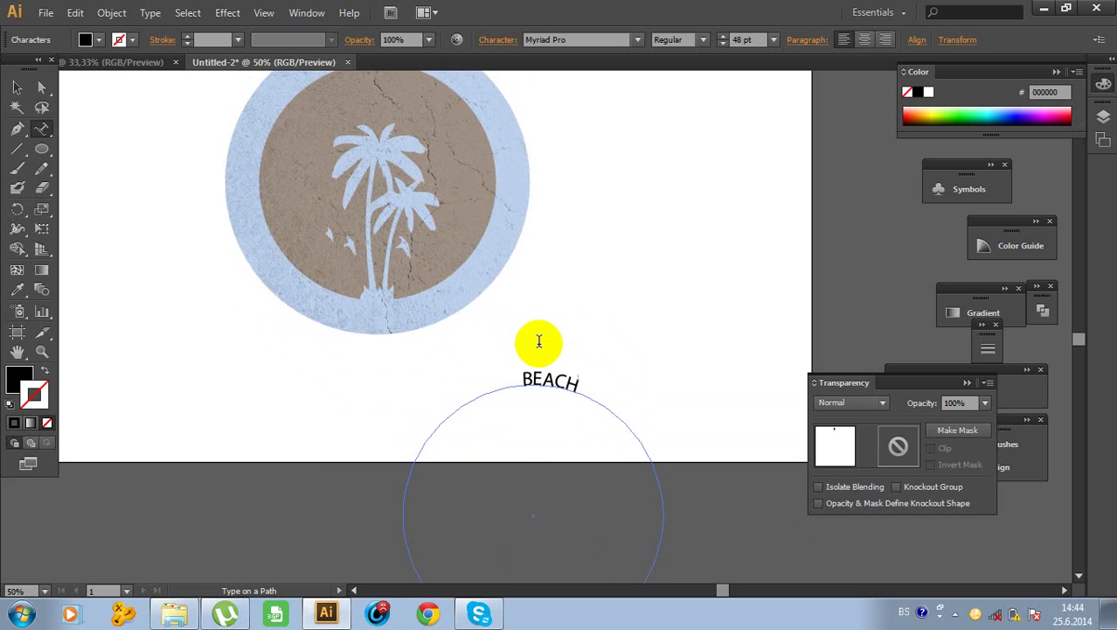
{"action": "scroll", "coordinate": [539, 341], "scroll_direction": "up", "scroll_amount": 2}
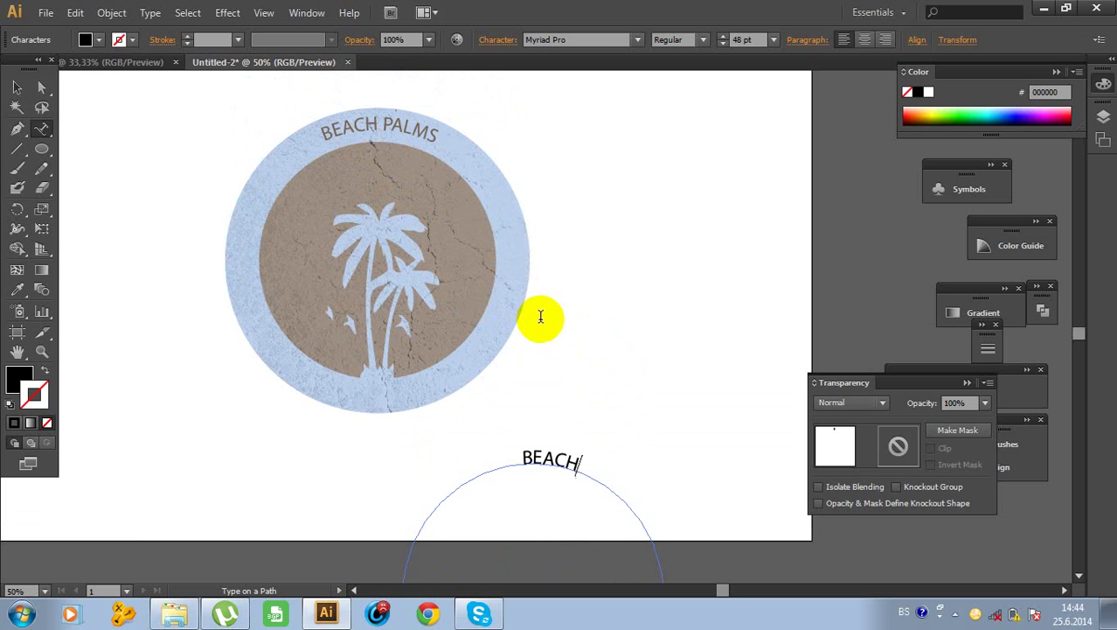
{"action": "scroll", "coordinate": [541, 317], "scroll_direction": "down", "scroll_amount": 1}
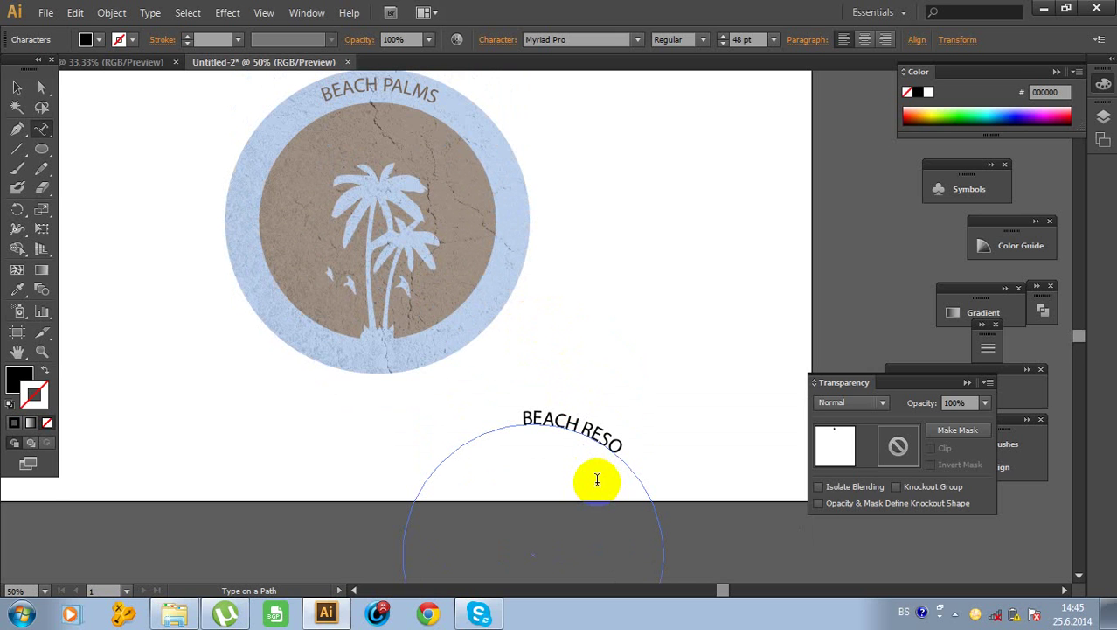
{"action": "scroll", "coordinate": [470, 379], "scroll_direction": "down", "scroll_amount": 3}
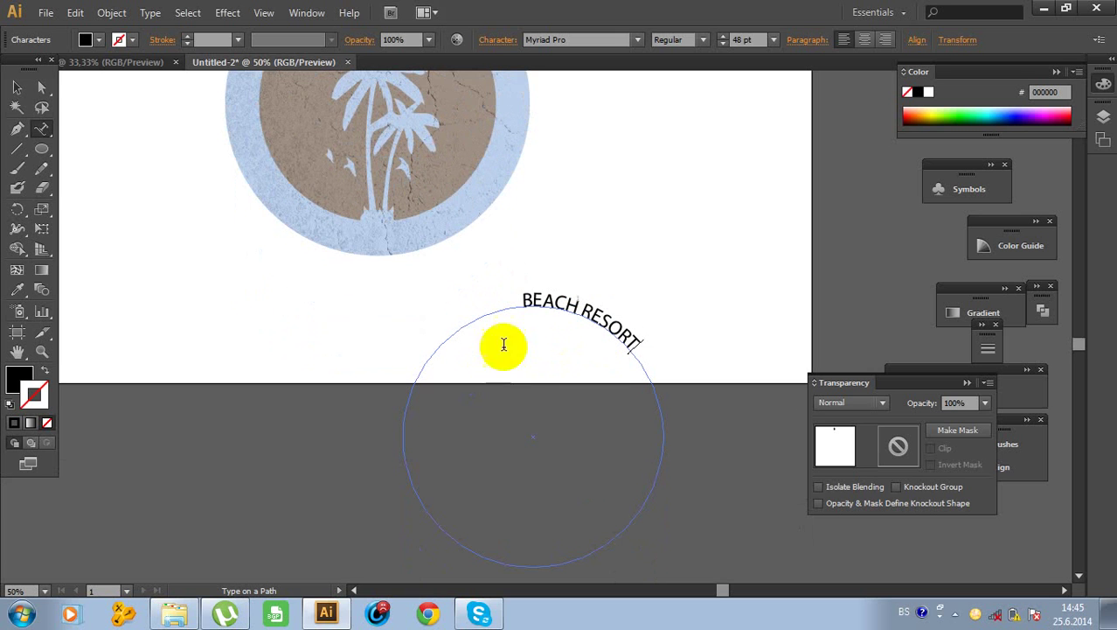
{"action": "scroll", "coordinate": [553, 400], "scroll_direction": "down", "scroll_amount": 2}
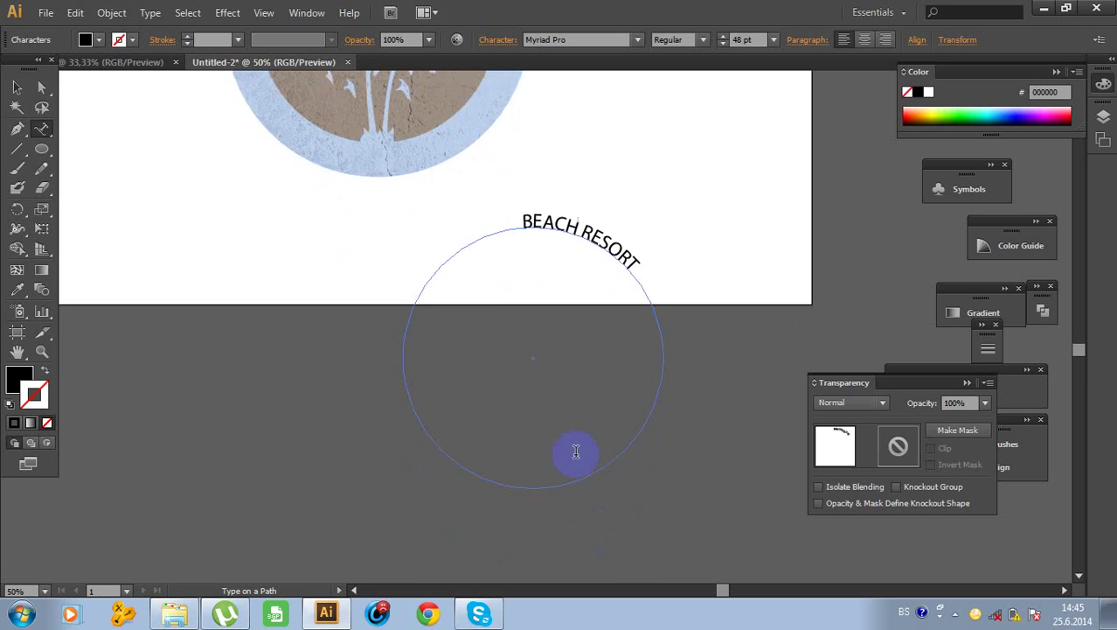
Move the BEACH PALMS text circle off the logo's ring to the area below and left of the logo
{"action": "left_click", "coordinate": [18, 89]}
{"action": "left_click", "coordinate": [16, 129]}
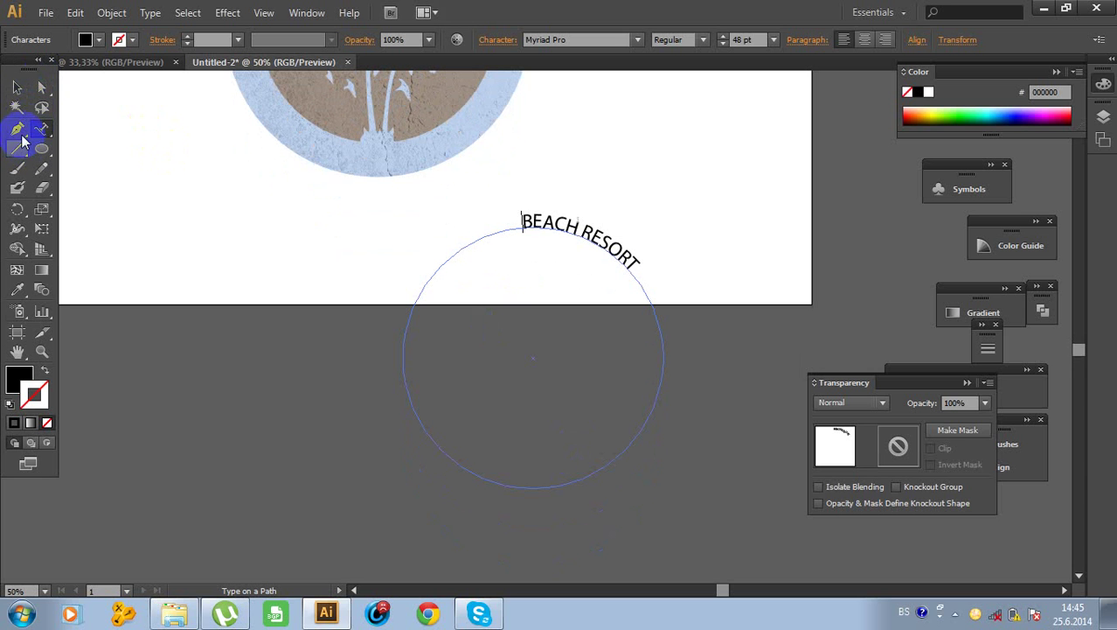
{"action": "left_click", "coordinate": [327, 187]}
{"action": "scroll", "coordinate": [327, 187], "scroll_direction": "up", "scroll_amount": 8}
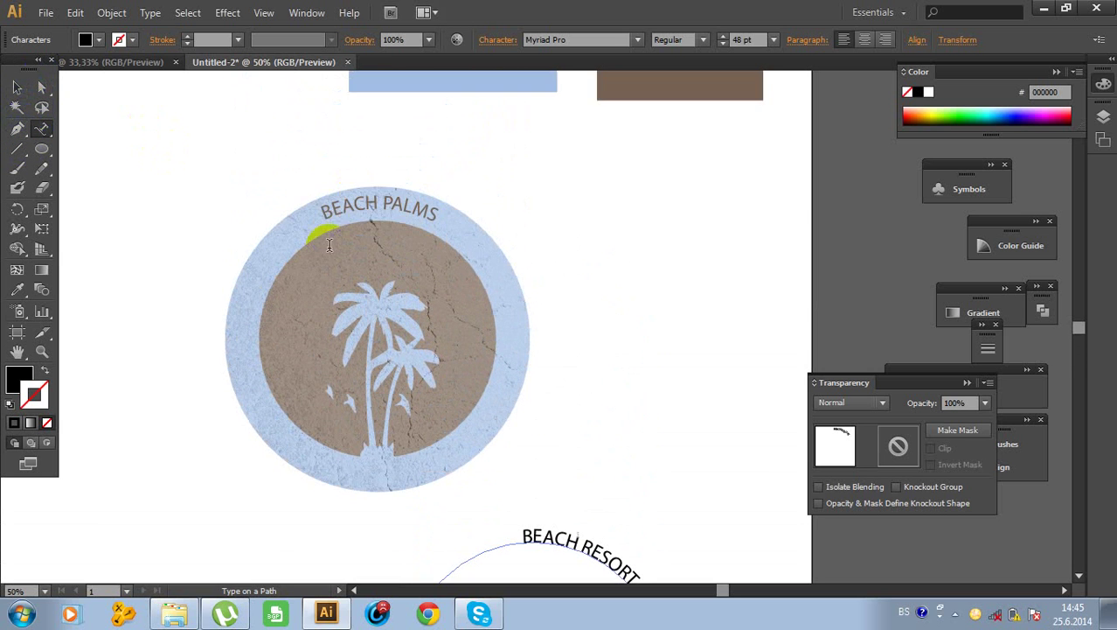
{"action": "left_click", "coordinate": [332, 225]}
{"action": "scroll", "coordinate": [333, 256], "scroll_direction": "down", "scroll_amount": 1}
{"action": "left_click", "coordinate": [275, 179]}
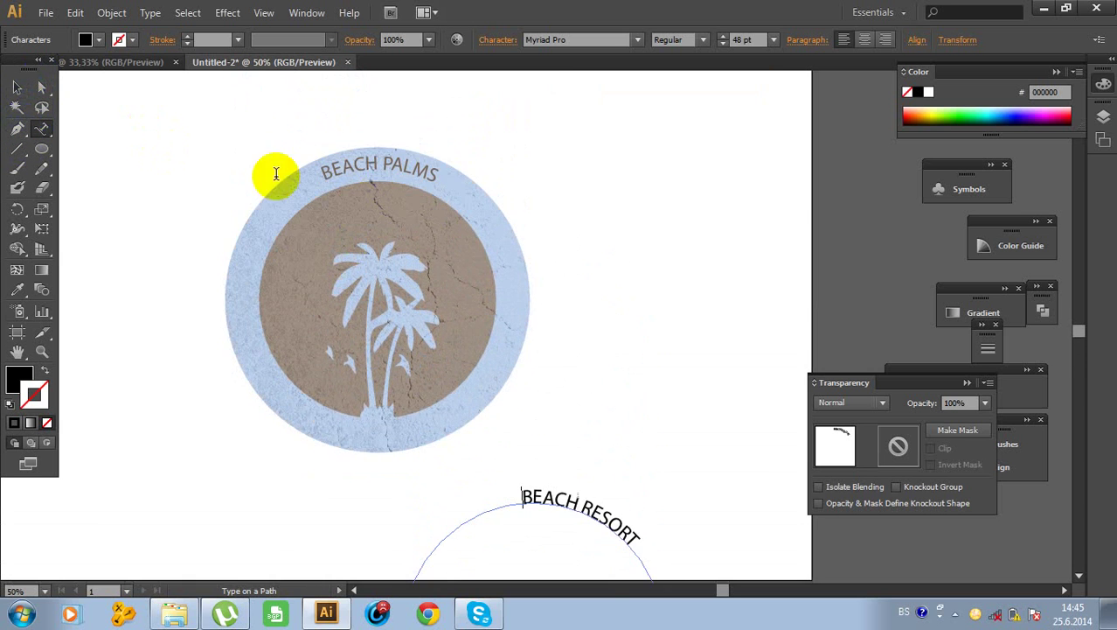
{"action": "left_click", "coordinate": [17, 89]}
{"action": "left_click", "coordinate": [363, 191]}
{"action": "left_click", "coordinate": [338, 167]}
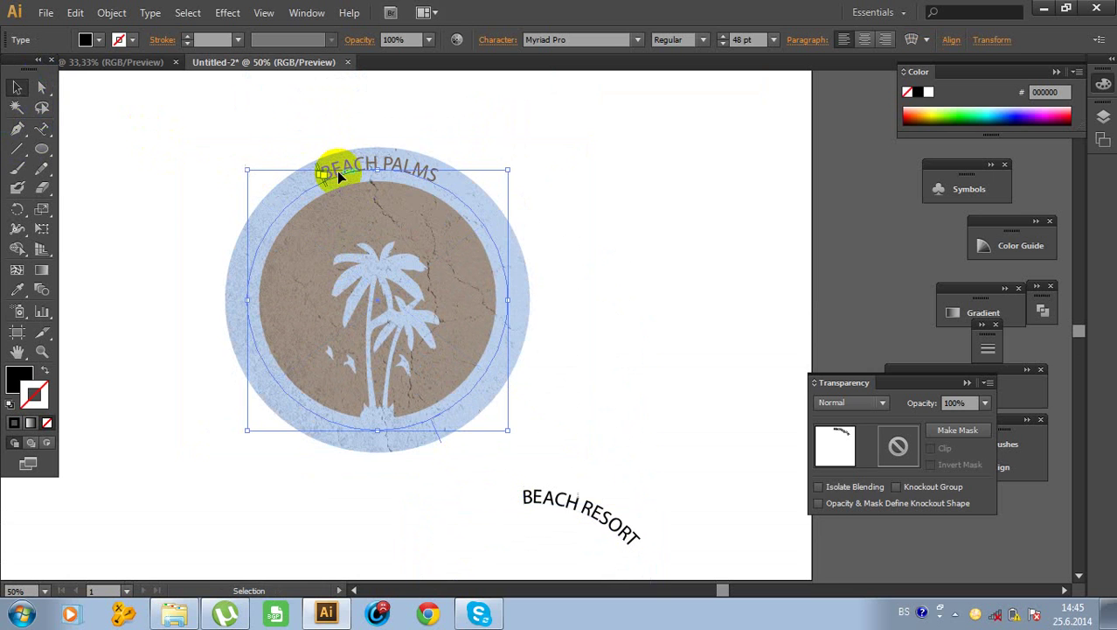
{"action": "scroll", "coordinate": [312, 236], "scroll_direction": "down", "scroll_amount": 1}
{"action": "left_click", "coordinate": [514, 173]}
{"action": "left_click_drag", "start_coordinate": [513, 178], "coordinate": [372, 437]}
{"action": "scroll", "coordinate": [372, 437], "scroll_direction": "down", "scroll_amount": 3}
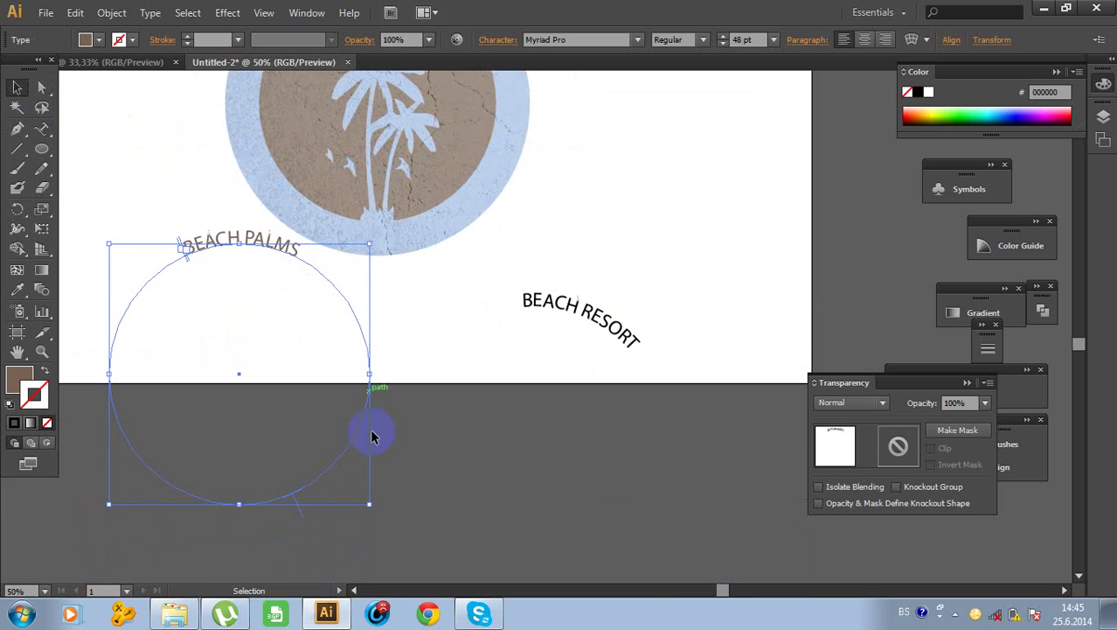
Replace the word BEACH with BLUE in the brown curved text so it reads BLUE PALMS
{"action": "left_click", "coordinate": [41, 128]}
{"action": "left_click", "coordinate": [70, 125]}
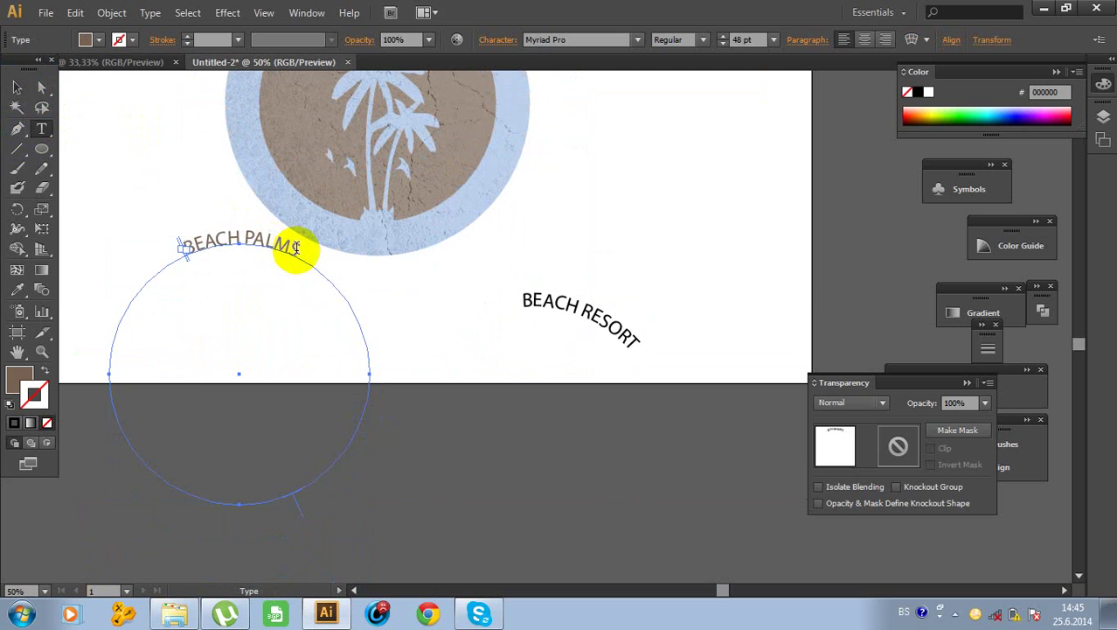
{"action": "left_click_drag", "start_coordinate": [243, 237], "coordinate": [192, 242]}
{"action": "type", "text": "B"}
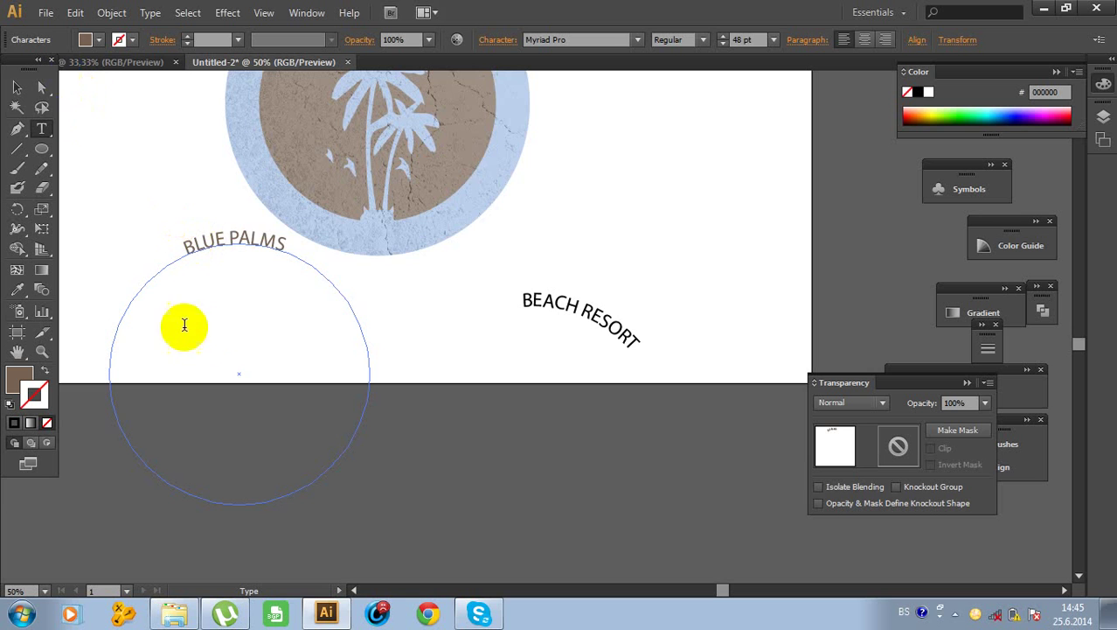
Move the BLUE PALMS text back onto the upper part of the logo's blue ring and deselect it
{"action": "scroll", "coordinate": [182, 323], "scroll_direction": "up", "scroll_amount": 3}
{"action": "left_click", "coordinate": [17, 89]}
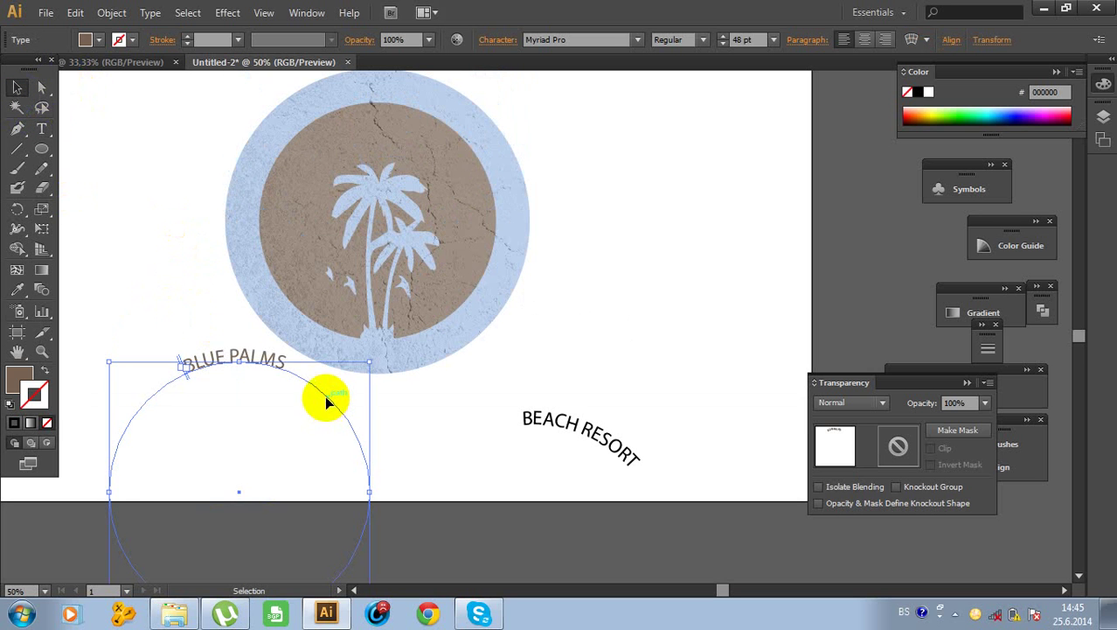
{"action": "left_click_drag", "start_coordinate": [324, 399], "coordinate": [464, 130]}
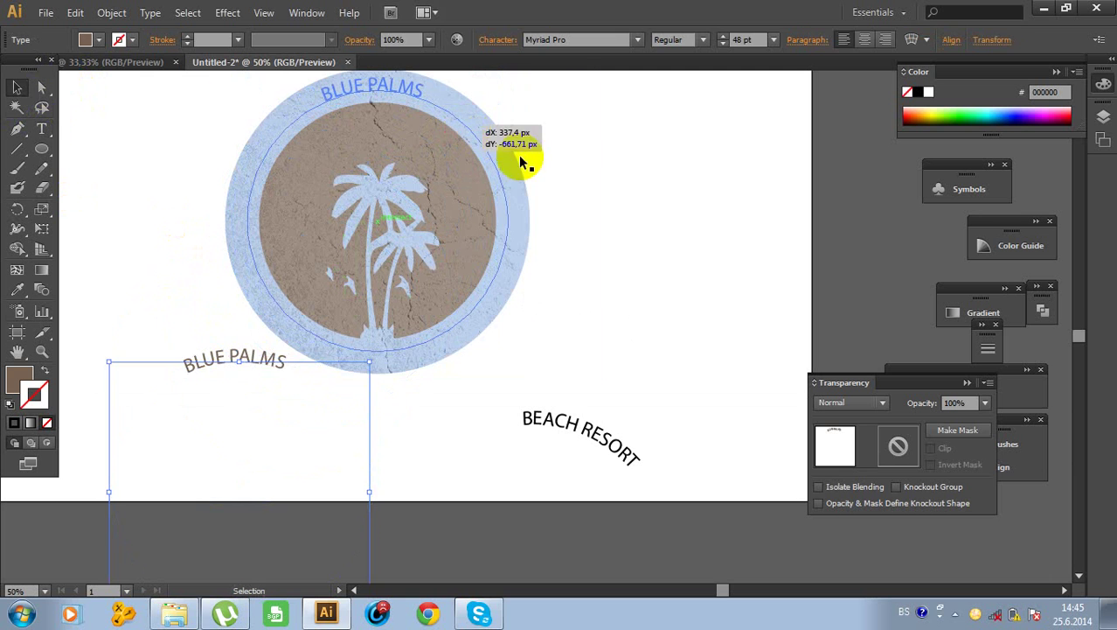
{"action": "left_click", "coordinate": [593, 208]}
{"action": "scroll", "coordinate": [593, 212], "scroll_direction": "down", "scroll_amount": 1}
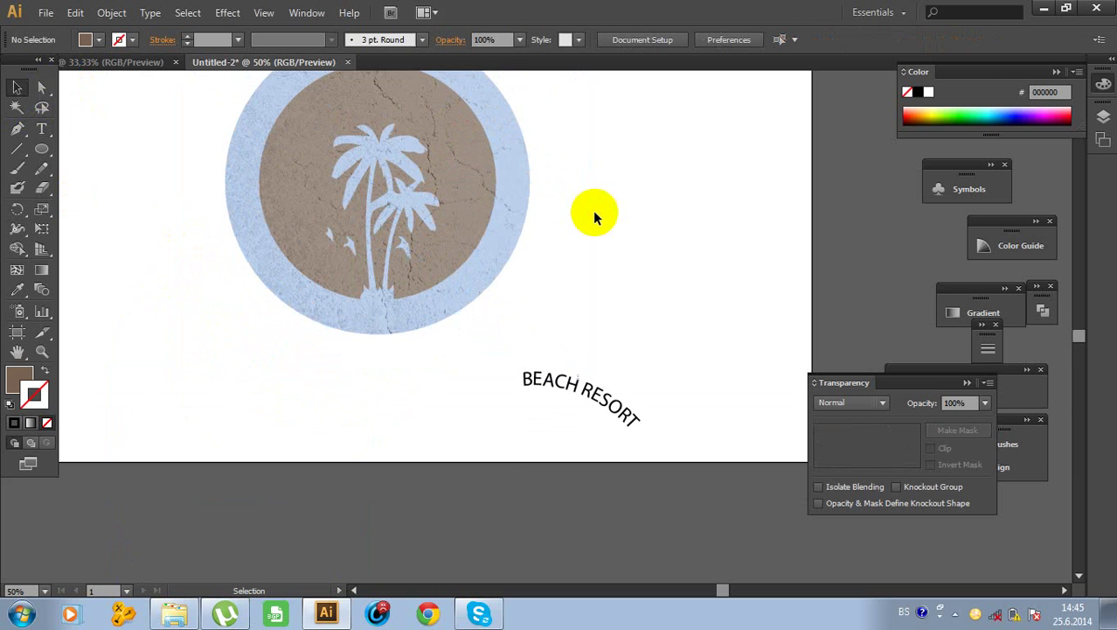
Shift the BEACH RESORT text to the bottom of its circle, flipped to the inner side so it reads upright, and deselect it
{"action": "left_click", "coordinate": [494, 395]}
{"action": "scroll", "coordinate": [494, 395], "scroll_direction": "down", "scroll_amount": 3}
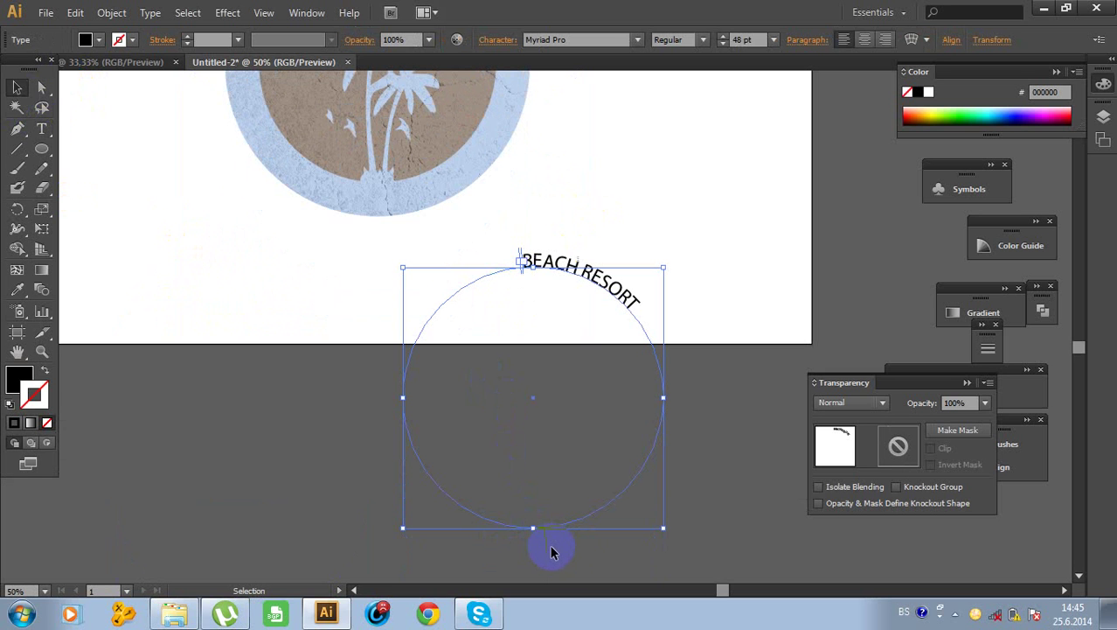
{"action": "left_click_drag", "start_coordinate": [536, 544], "coordinate": [578, 304]}
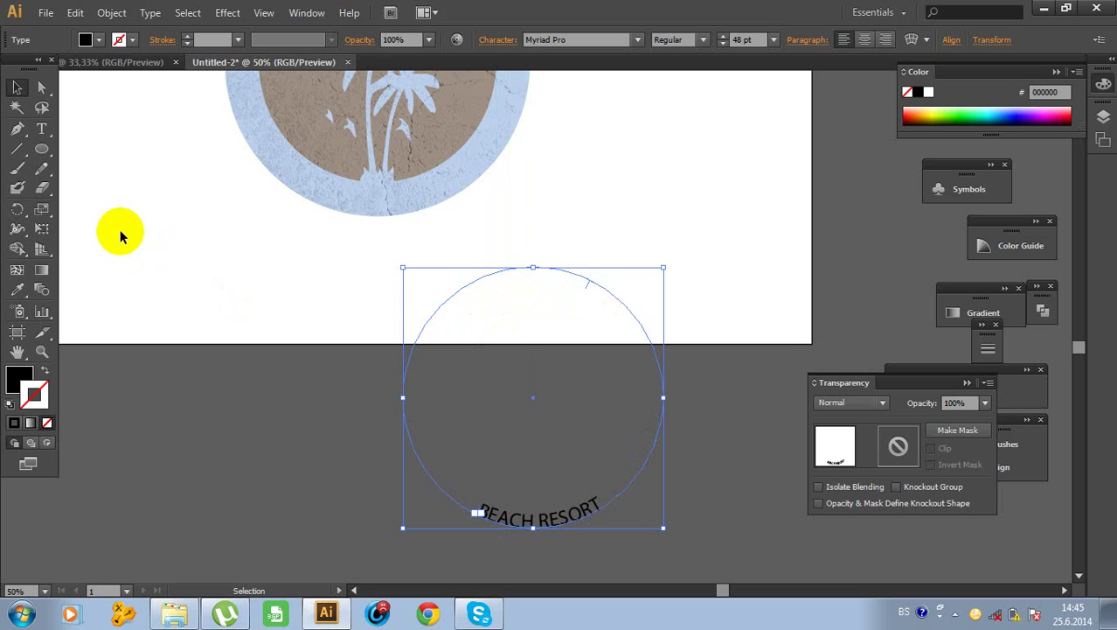
{"action": "left_click", "coordinate": [245, 231]}
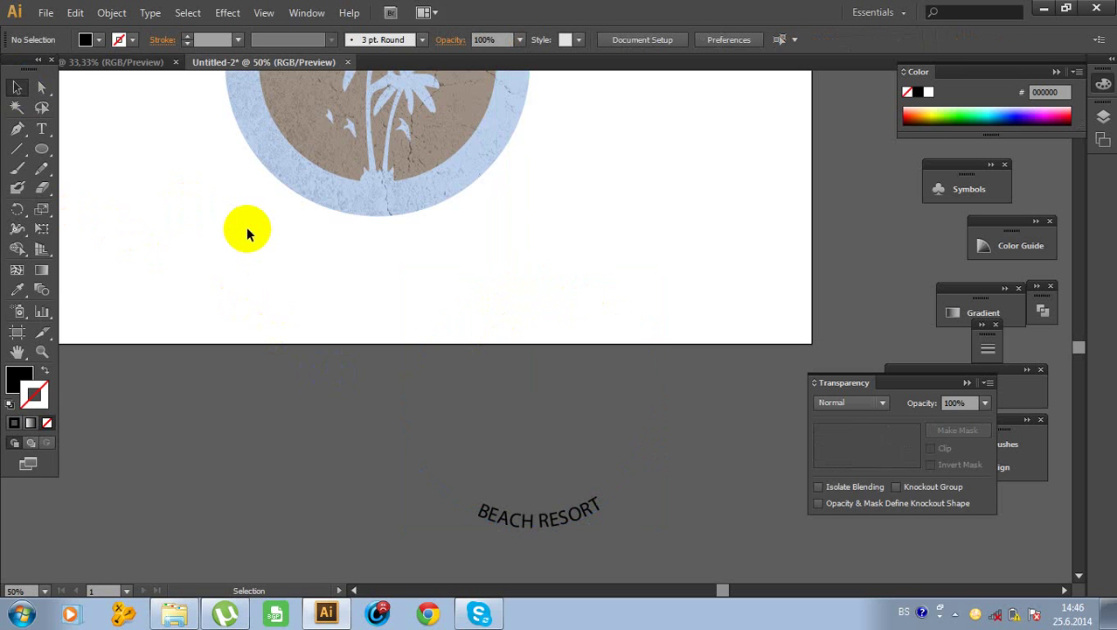
{"action": "scroll", "coordinate": [435, 418], "scroll_direction": "down", "scroll_amount": 2}
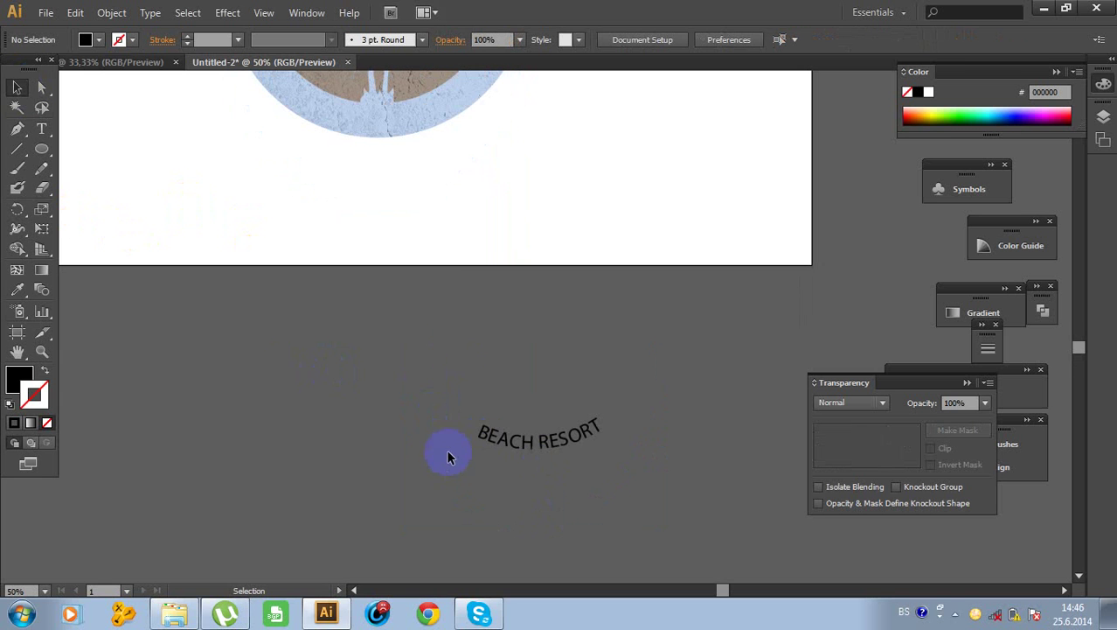
{"action": "left_click", "coordinate": [409, 347]}
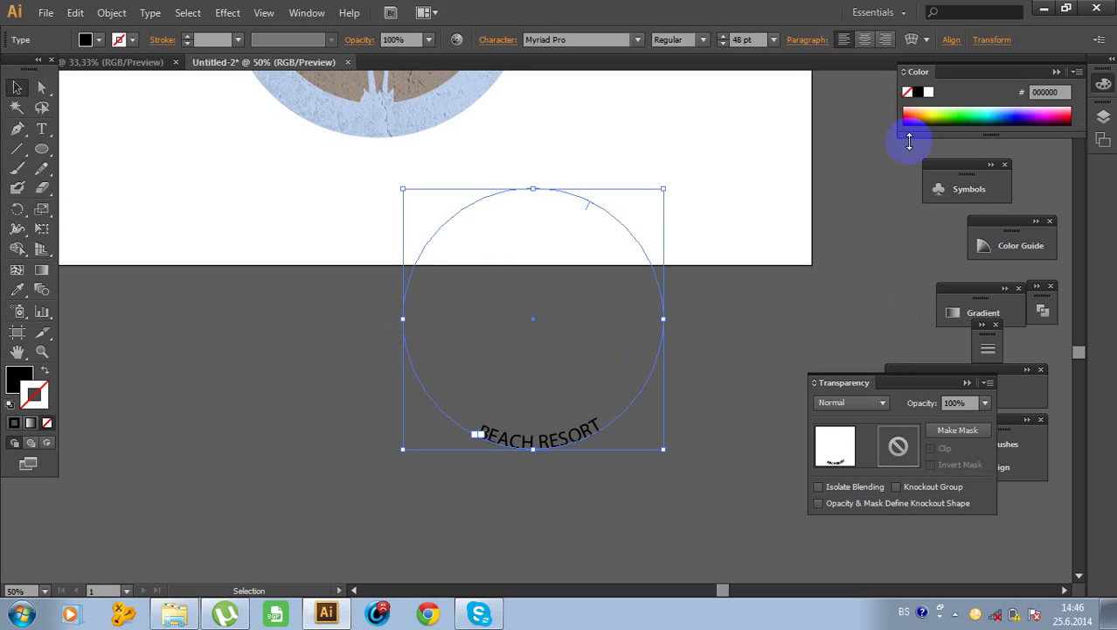
{"action": "scroll", "coordinate": [781, 275], "scroll_direction": "up", "scroll_amount": 4}
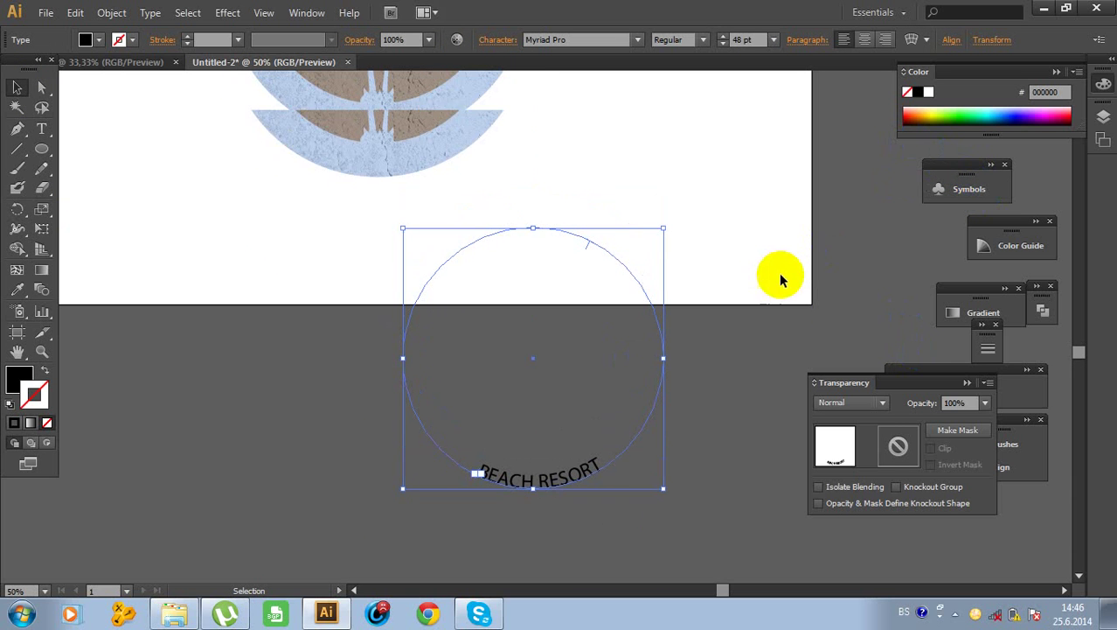
{"action": "scroll", "coordinate": [624, 292], "scroll_direction": "down", "scroll_amount": 3}
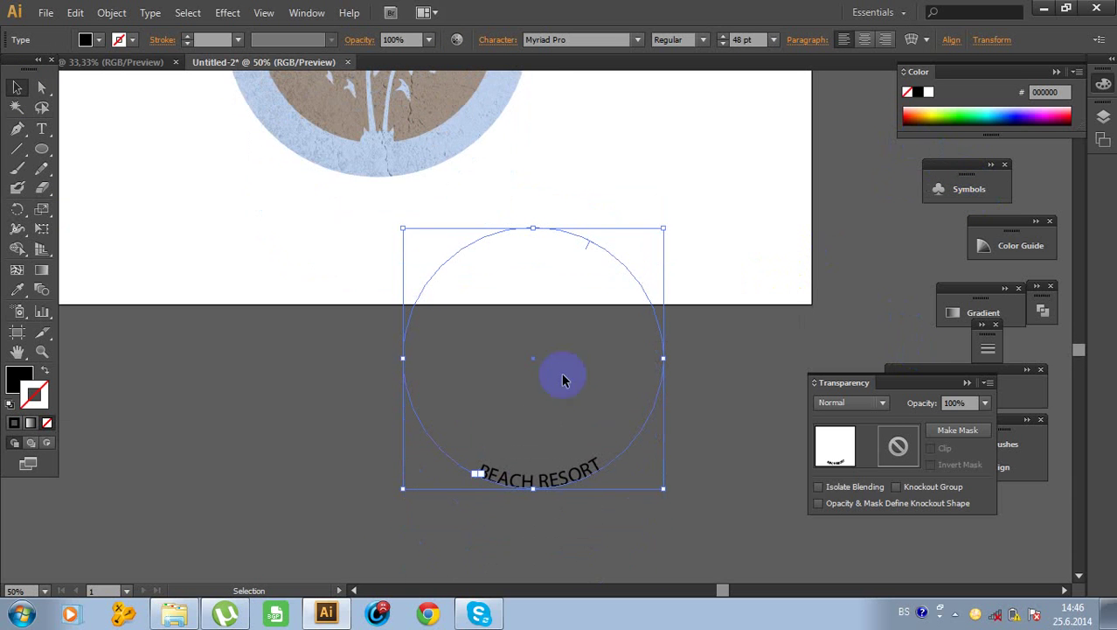
{"action": "left_click", "coordinate": [41, 129]}
{"action": "left_click", "coordinate": [530, 476]}
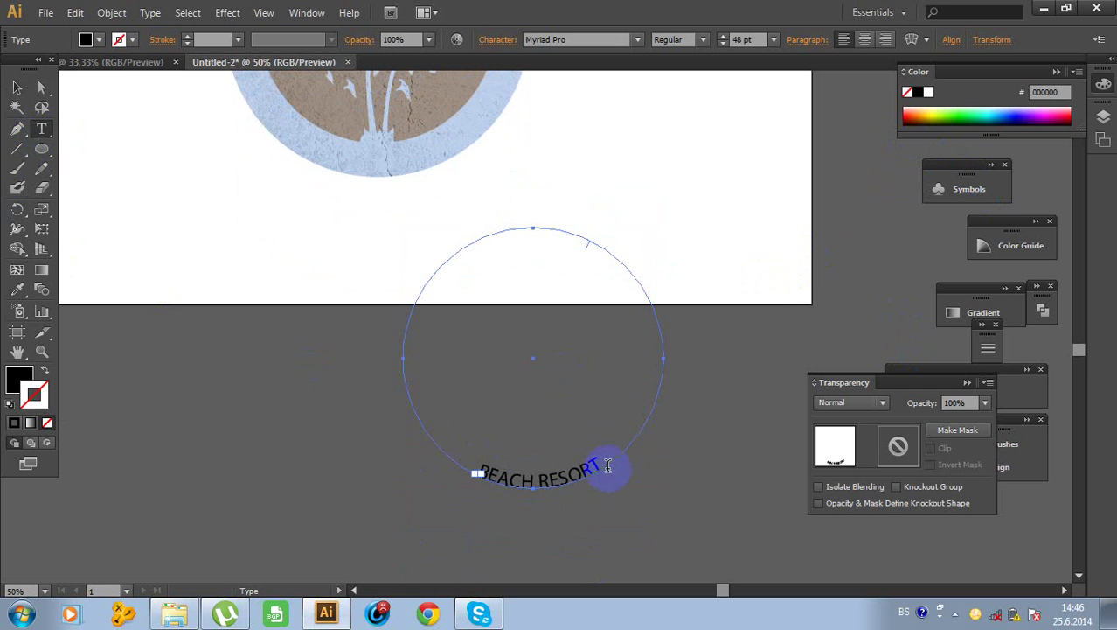
{"action": "left_click_drag", "start_coordinate": [573, 466], "coordinate": [491, 469]}
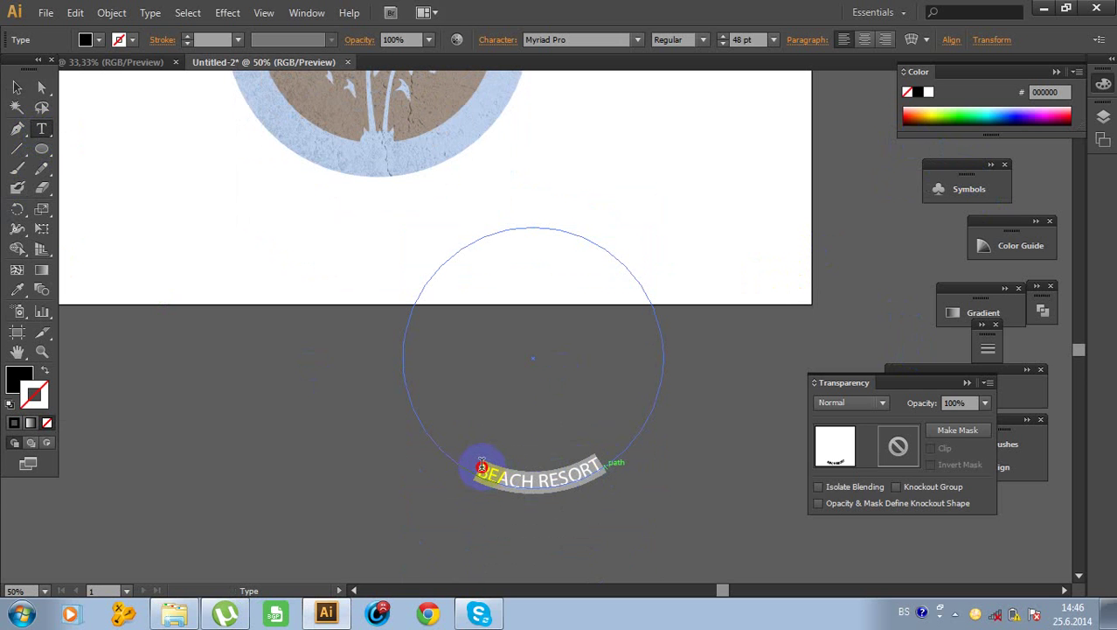
Move the BEACH RESORT text circle up onto the artboard so it overlaps the logo's lower right edge
{"action": "scroll", "coordinate": [618, 317], "scroll_direction": "up", "scroll_amount": 5}
{"action": "left_click", "coordinate": [19, 90]}
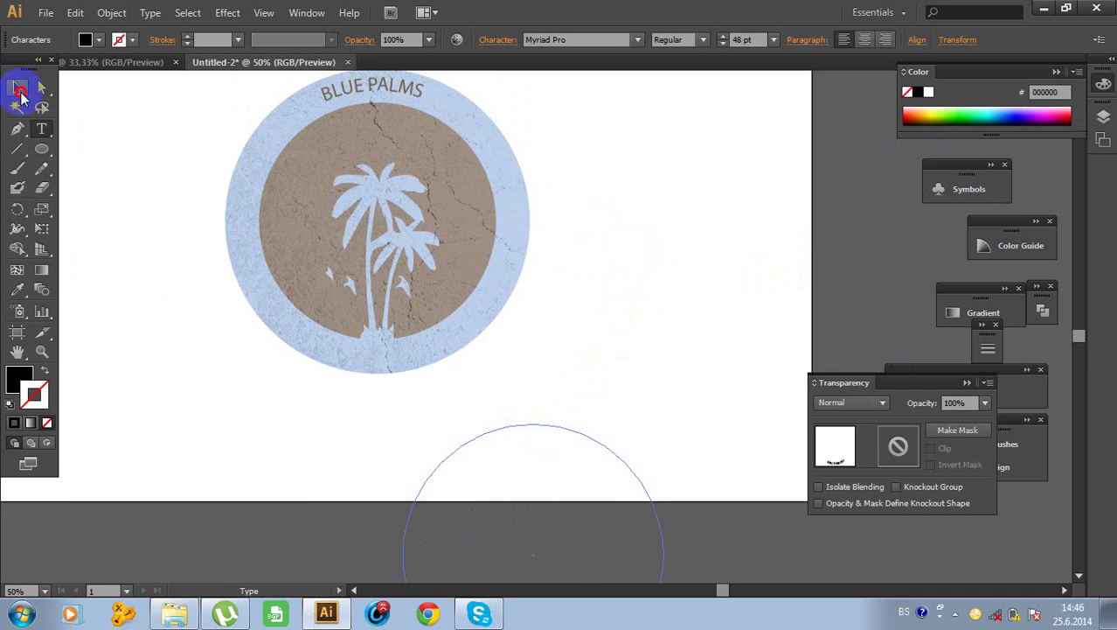
{"action": "left_click_drag", "start_coordinate": [601, 442], "coordinate": [671, 238]}
{"action": "scroll", "coordinate": [649, 187], "scroll_direction": "up", "scroll_amount": 6}
{"action": "scroll", "coordinate": [664, 253], "scroll_direction": "down", "scroll_amount": 4}
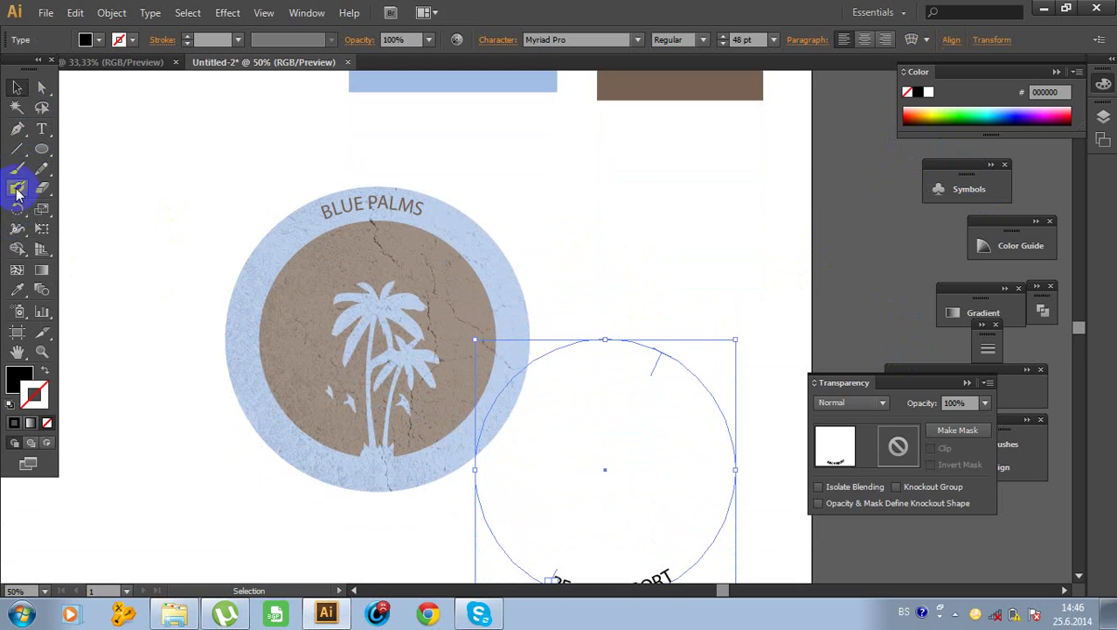
{"action": "scroll", "coordinate": [577, 524], "scroll_direction": "down", "scroll_amount": 2}
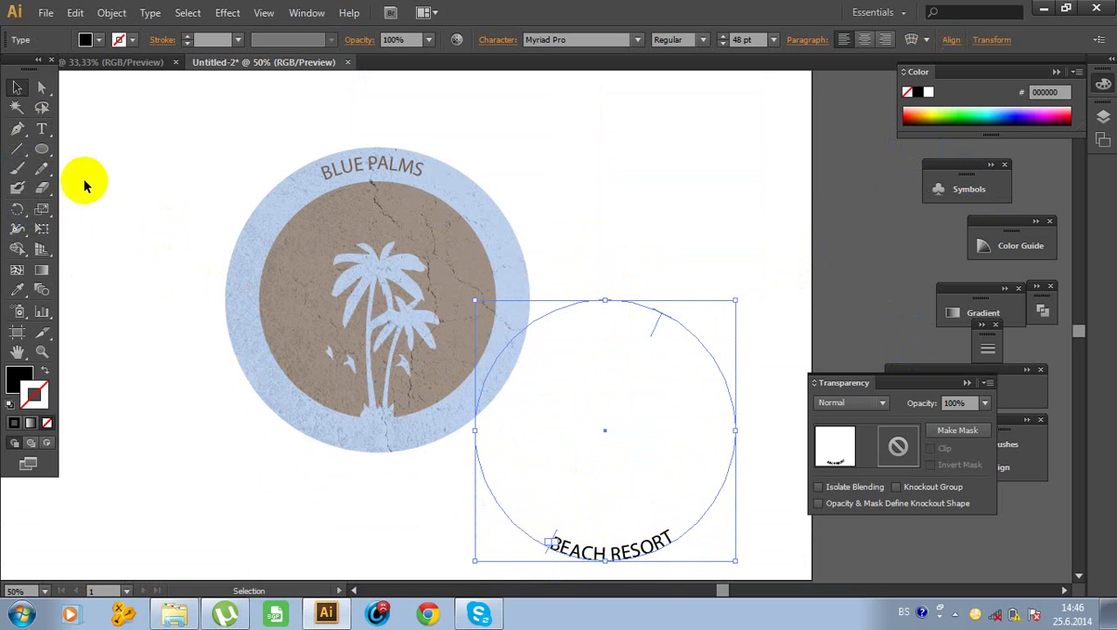
Give the whole BEACH RESORT text a brown stroke from the swatches, colour 754C24, and deselect it
{"action": "left_click", "coordinate": [41, 131]}
{"action": "left_click", "coordinate": [664, 523]}
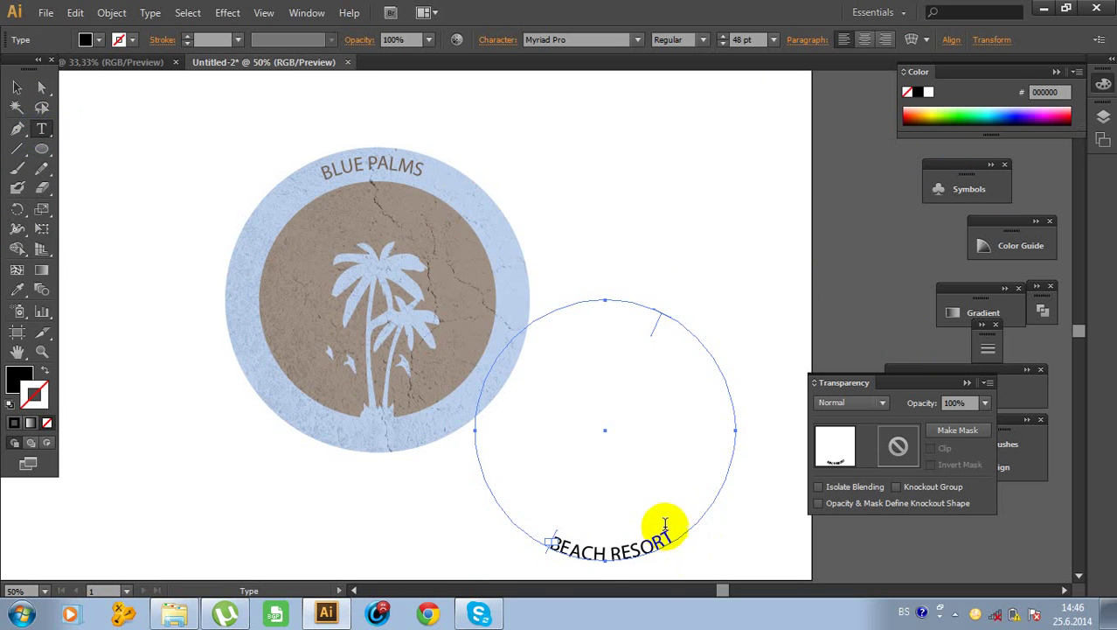
{"action": "mouse_move", "coordinate": [675, 527]}
{"action": "left_mouse_down"}
{"action": "mouse_move", "coordinate": [564, 511]}
{"action": "mouse_move", "coordinate": [582, 543]}
{"action": "mouse_move", "coordinate": [691, 529]}
{"action": "left_mouse_up"}
{"action": "left_click", "coordinate": [564, 490]}
{"action": "left_click", "coordinate": [551, 545]}
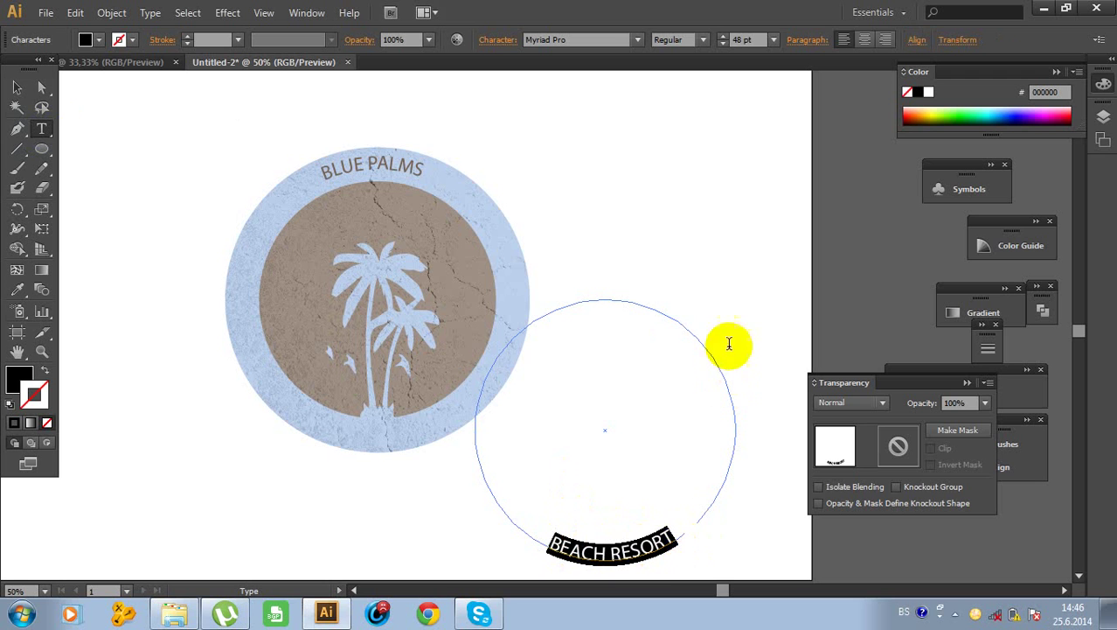
{"action": "left_click", "coordinate": [964, 314]}
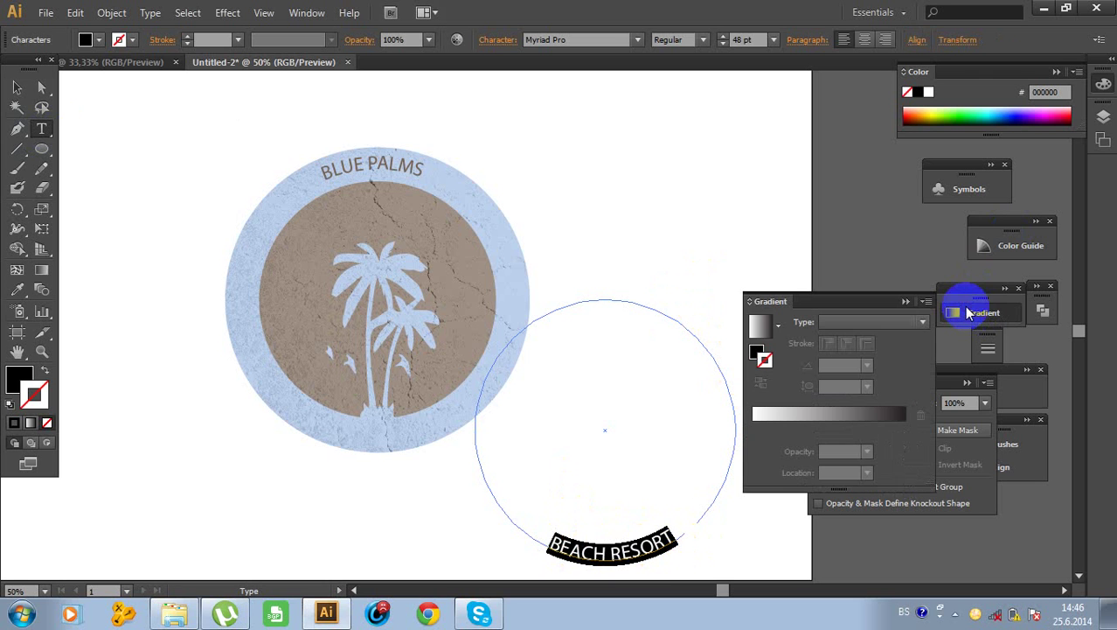
{"action": "left_click", "coordinate": [905, 298]}
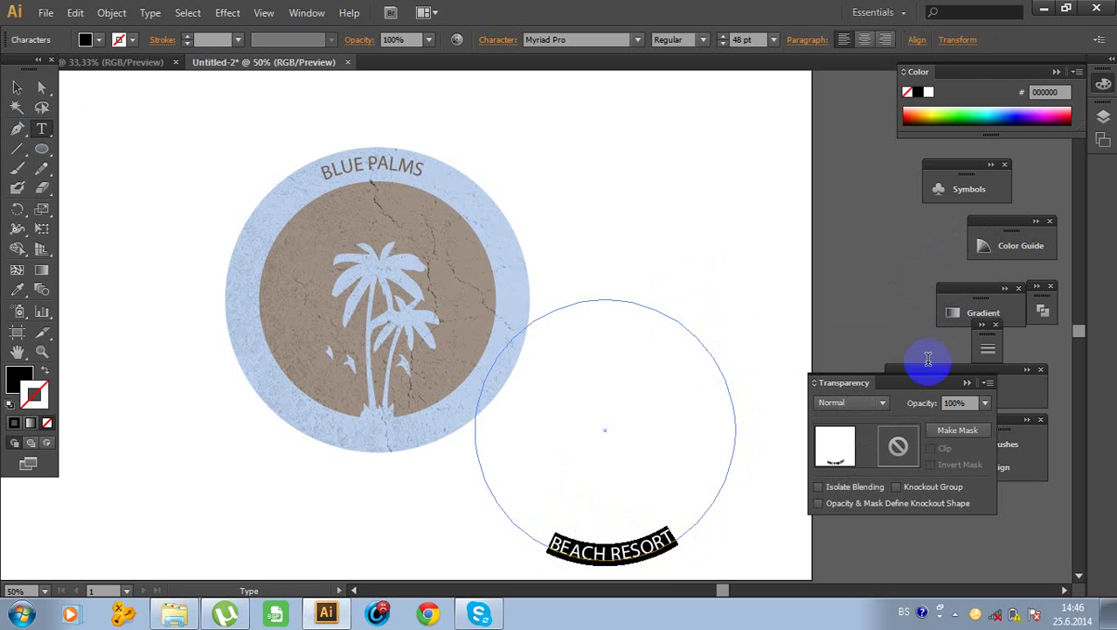
{"action": "left_click", "coordinate": [968, 382]}
{"action": "left_click", "coordinate": [923, 403]}
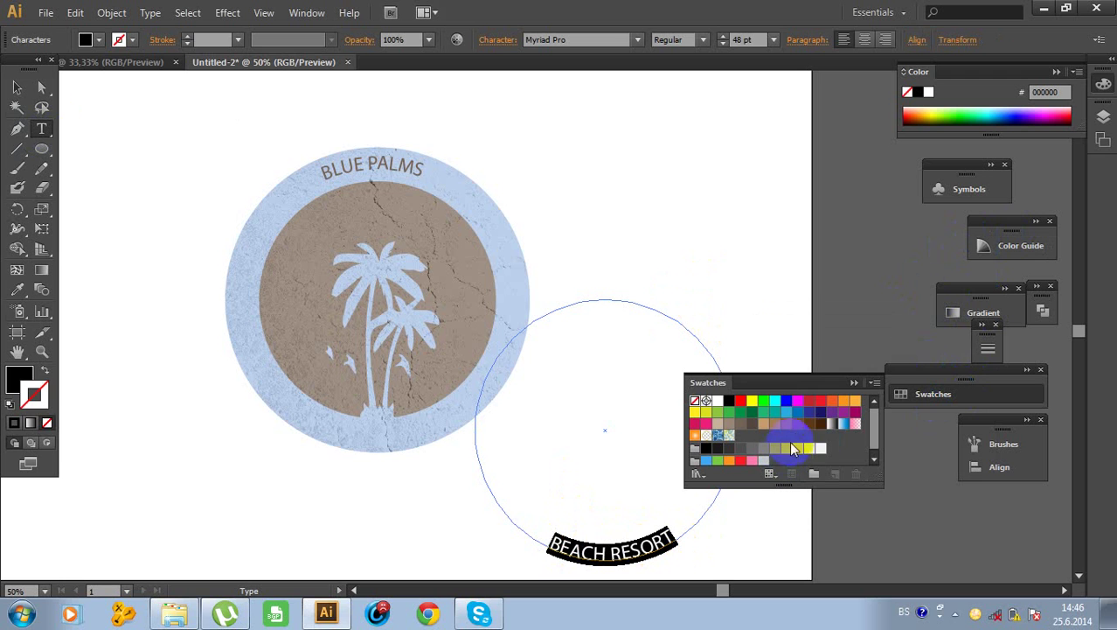
{"action": "left_click", "coordinate": [797, 425]}
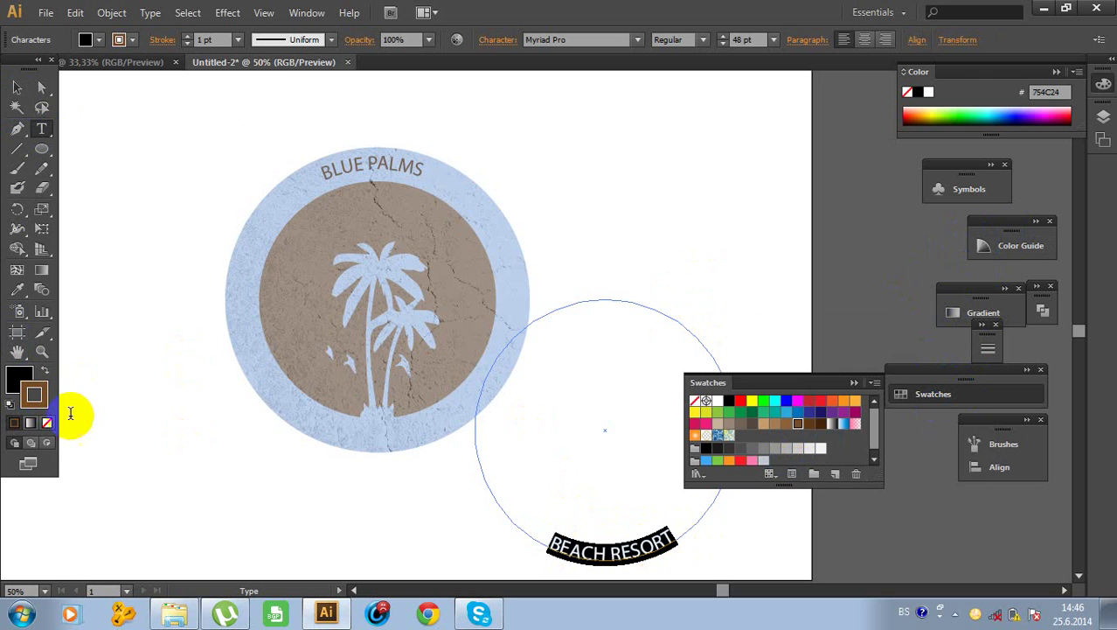
{"action": "left_click", "coordinate": [18, 87]}
{"action": "left_click", "coordinate": [142, 417]}
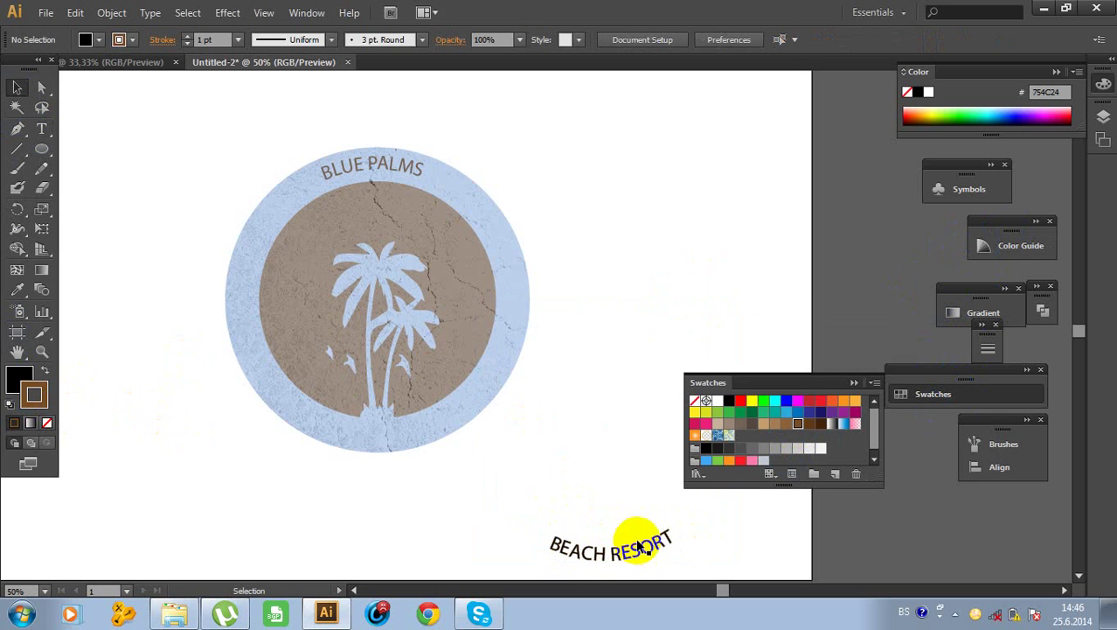
Copy the brown 754C24 stroke colour to the fill of the BEACH RESORT text and deselect it
{"action": "left_click", "coordinate": [609, 544]}
{"action": "left_click", "coordinate": [387, 505]}
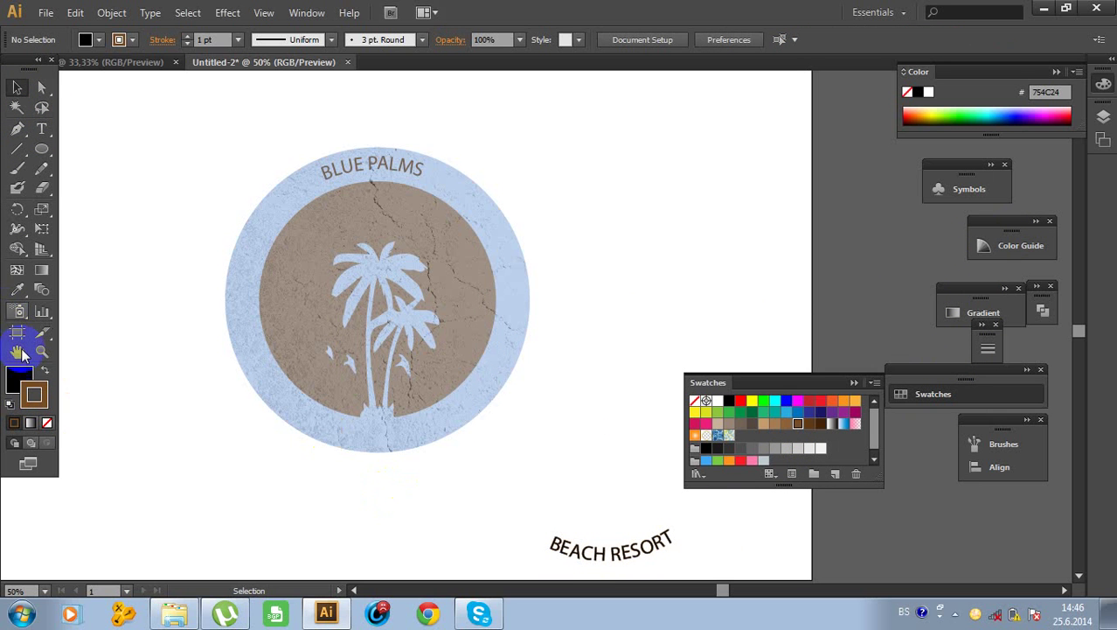
{"action": "left_click", "coordinate": [19, 377]}
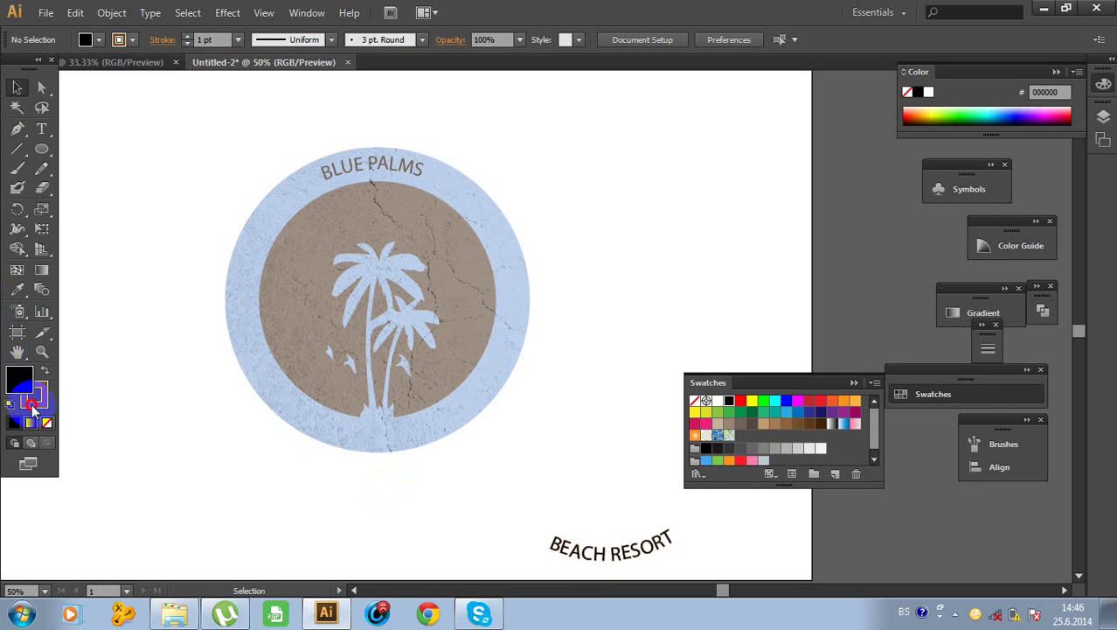
{"action": "left_click_drag", "start_coordinate": [33, 404], "coordinate": [13, 378]}
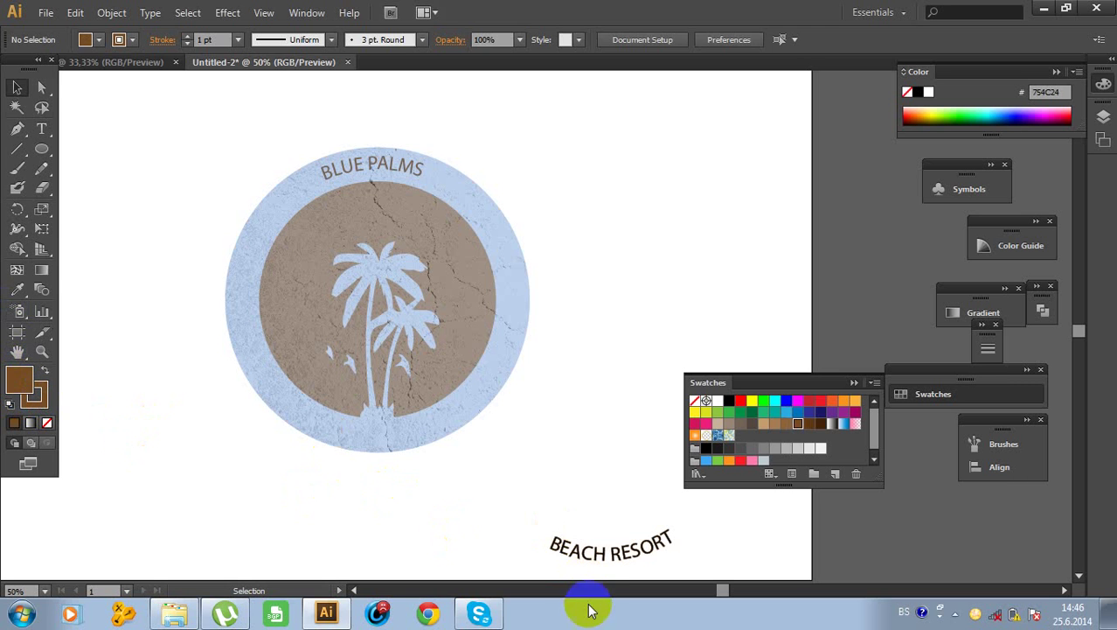
{"action": "left_click", "coordinate": [569, 551]}
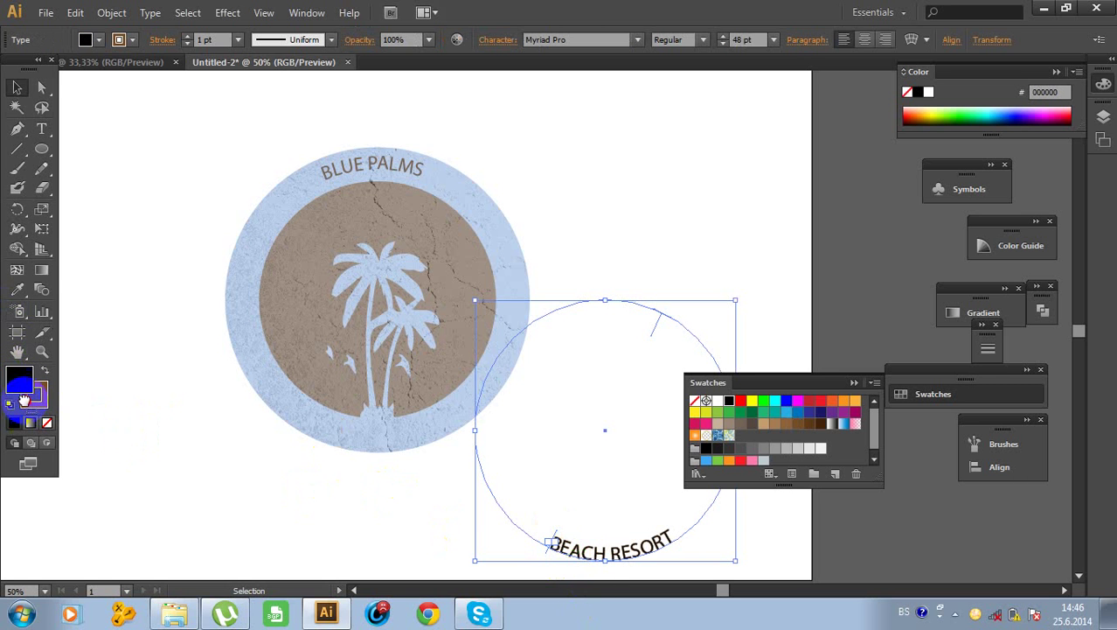
{"action": "left_click_drag", "start_coordinate": [25, 399], "coordinate": [19, 380]}
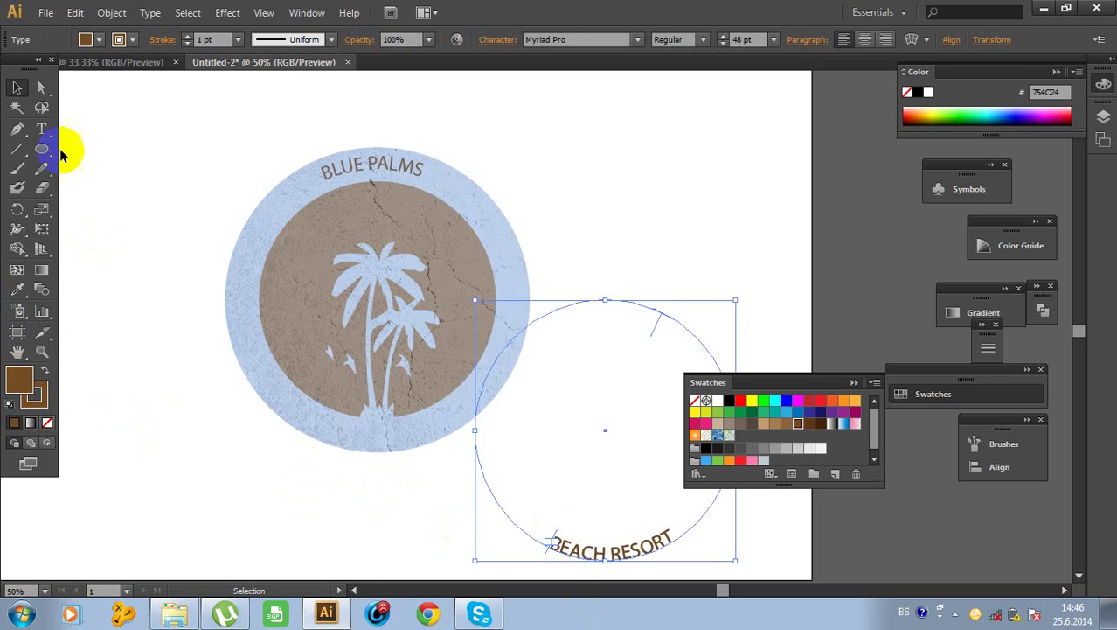
{"action": "left_click", "coordinate": [686, 158]}
Move the BEACH RESORT text onto the lower part of the logo's blue ring, nudge it slightly down and deselect it
{"action": "left_click_drag", "start_coordinate": [643, 301], "coordinate": [418, 181]}
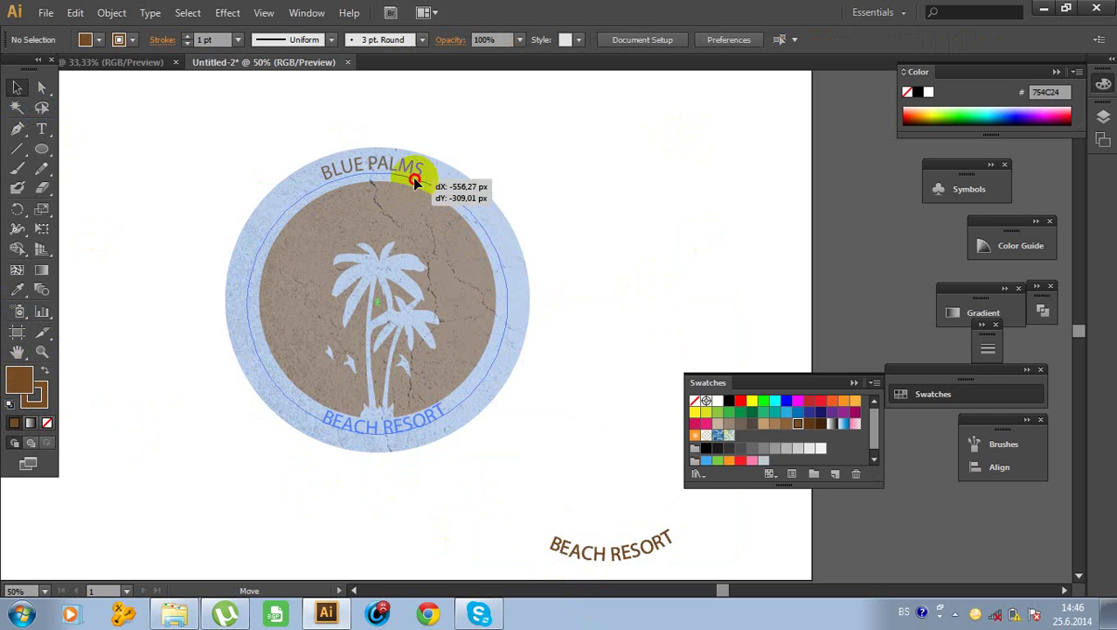
{"action": "left_click_drag", "start_coordinate": [652, 229], "coordinate": [653, 229]}
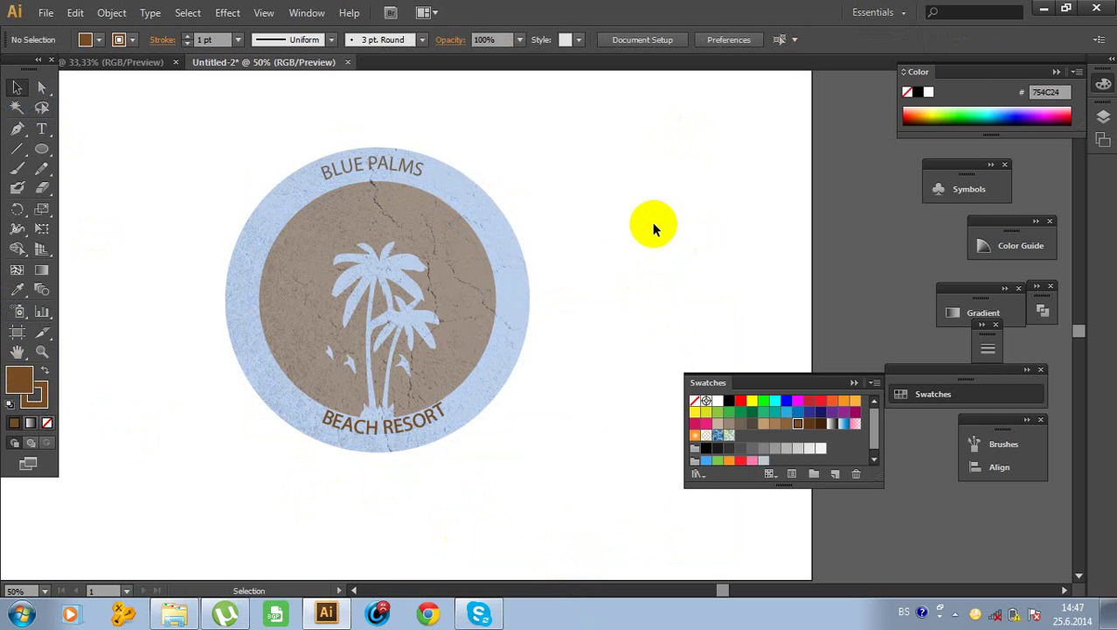
{"action": "left_click_drag", "start_coordinate": [411, 422], "coordinate": [409, 427]}
{"action": "left_click", "coordinate": [664, 344]}
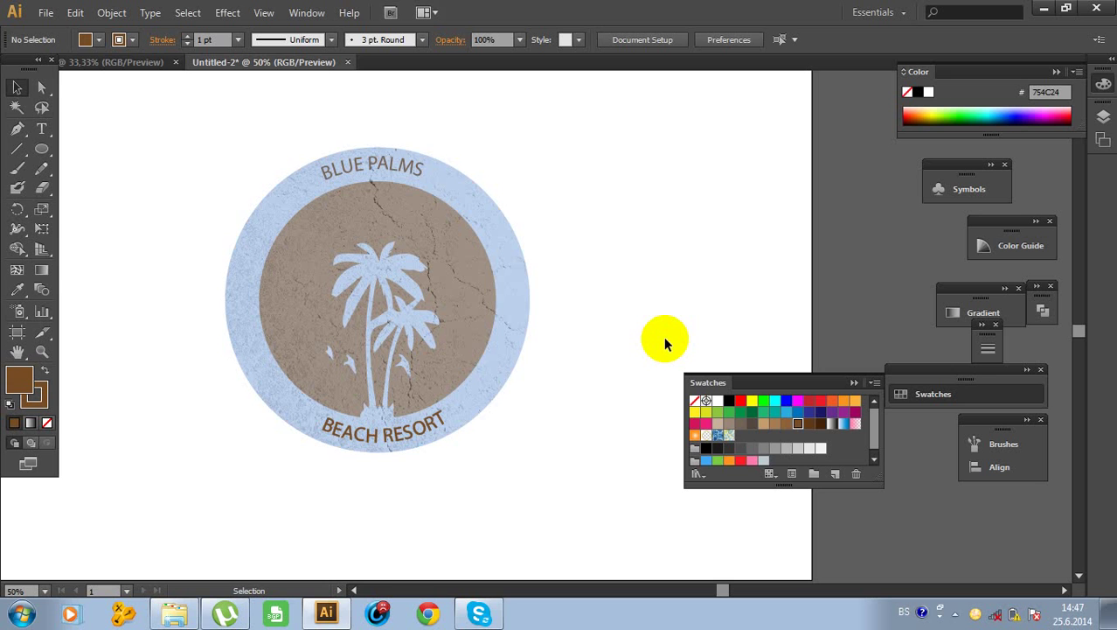
Expand the BLUE PALMS text into outlines with the Object and Fill options, and deselect it
{"action": "left_click", "coordinate": [848, 382]}
{"action": "left_click", "coordinate": [457, 205]}
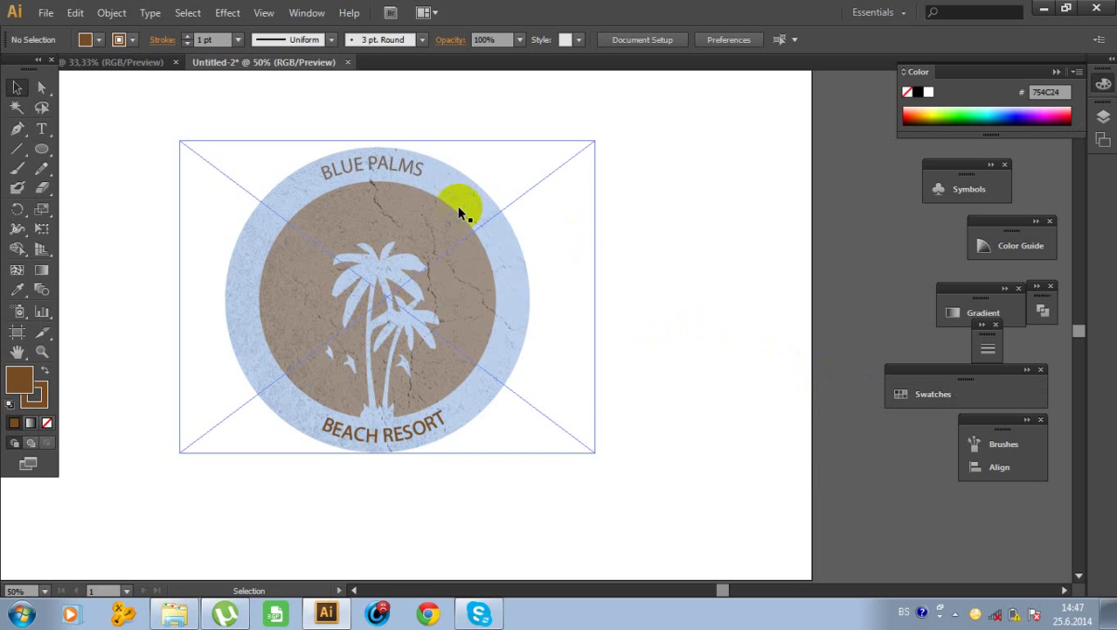
{"action": "left_click", "coordinate": [422, 177]}
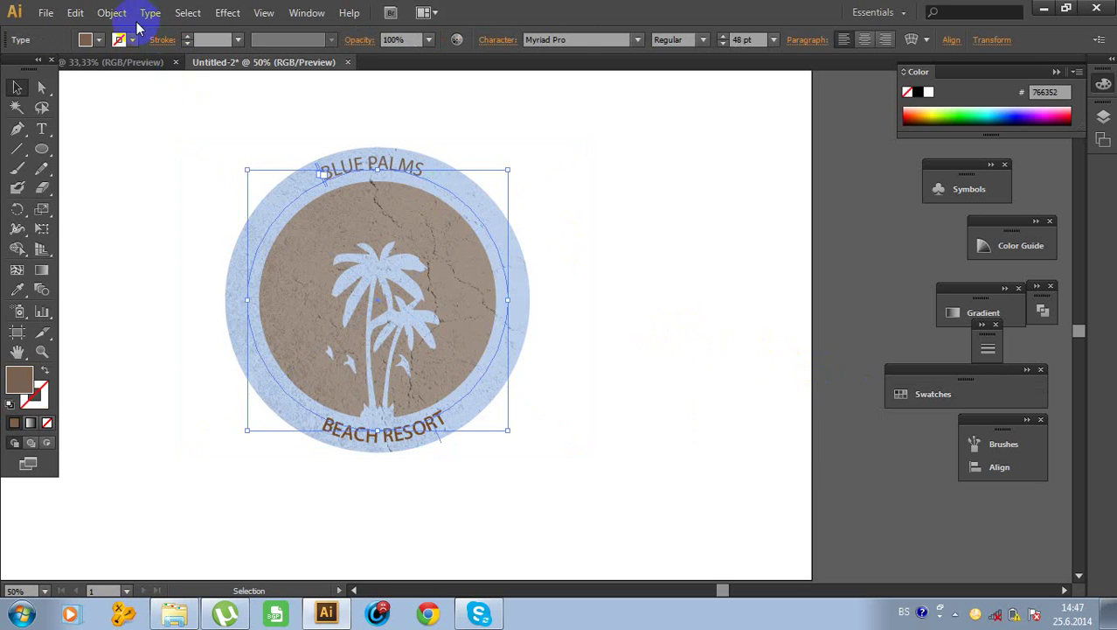
{"action": "left_click", "coordinate": [103, 17]}
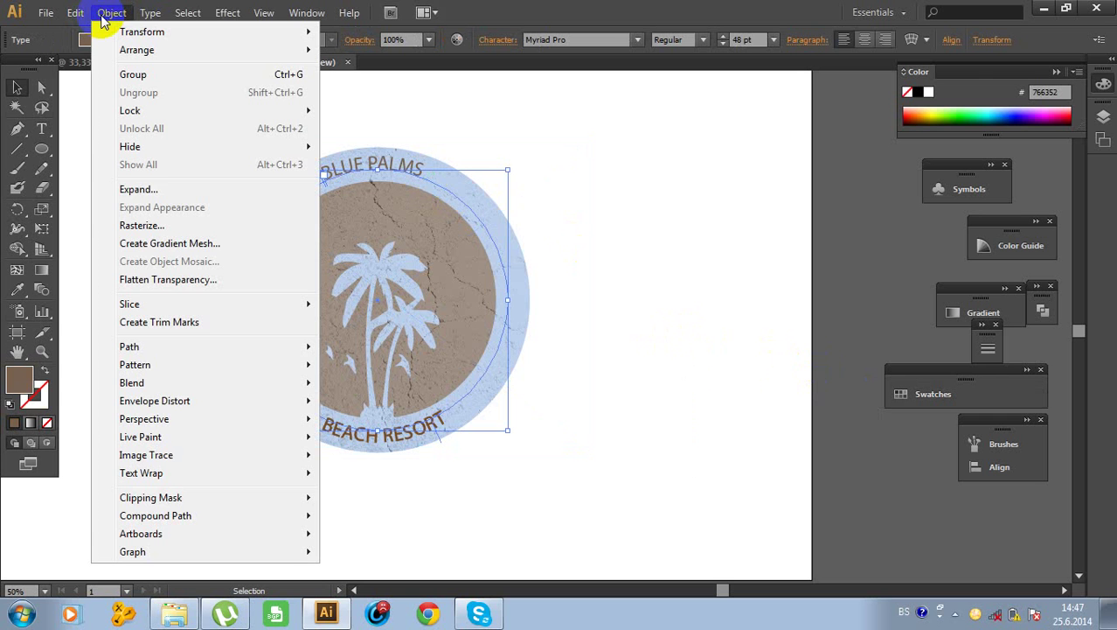
{"action": "left_click", "coordinate": [147, 191]}
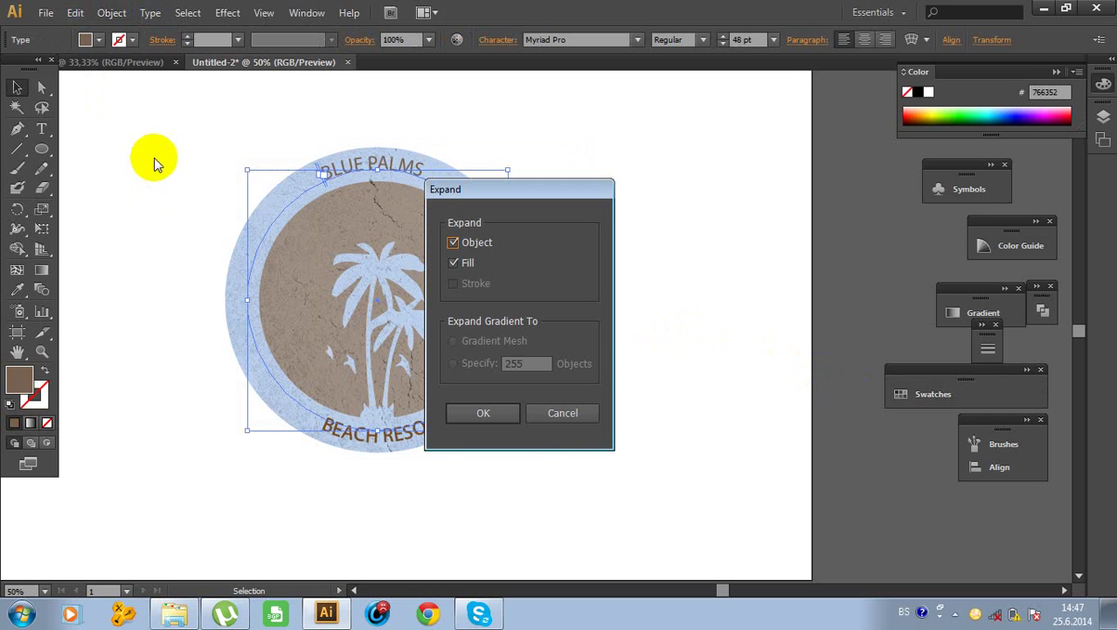
{"action": "left_click", "coordinate": [499, 414]}
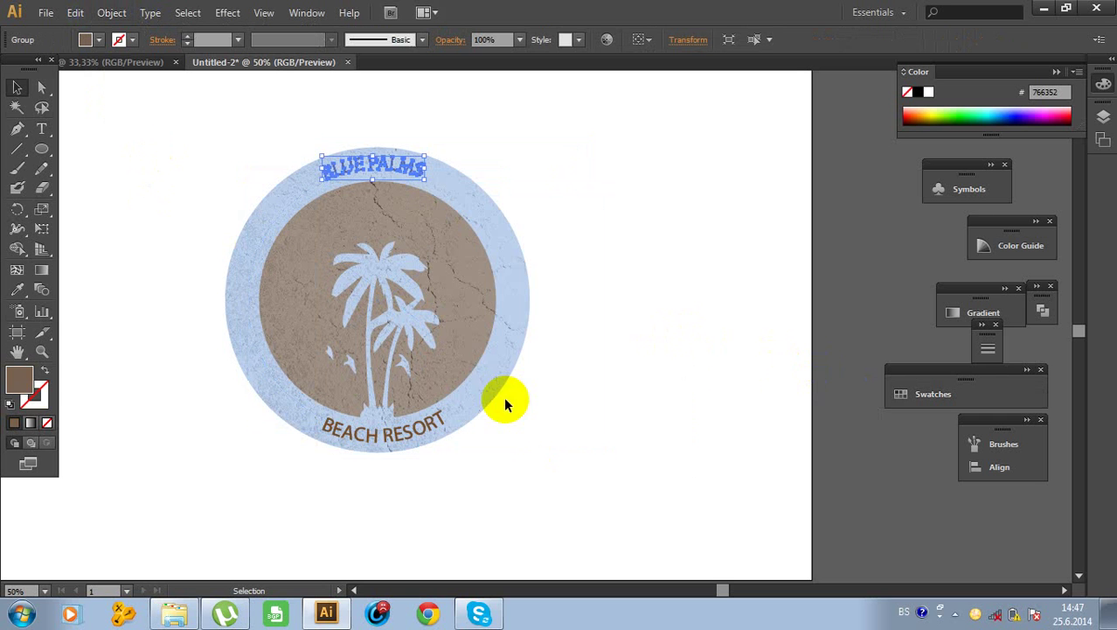
{"action": "left_click", "coordinate": [576, 346]}
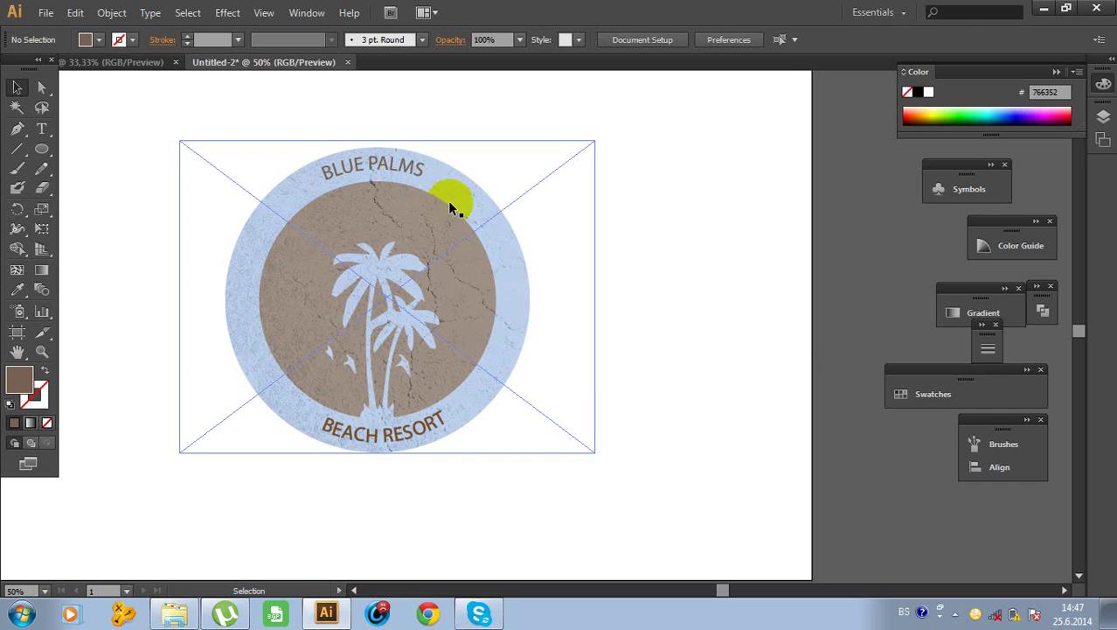
Expand the BEACH RESORT text into outlines with the Object and Fill options, and deselect it
{"action": "left_click", "coordinate": [390, 439]}
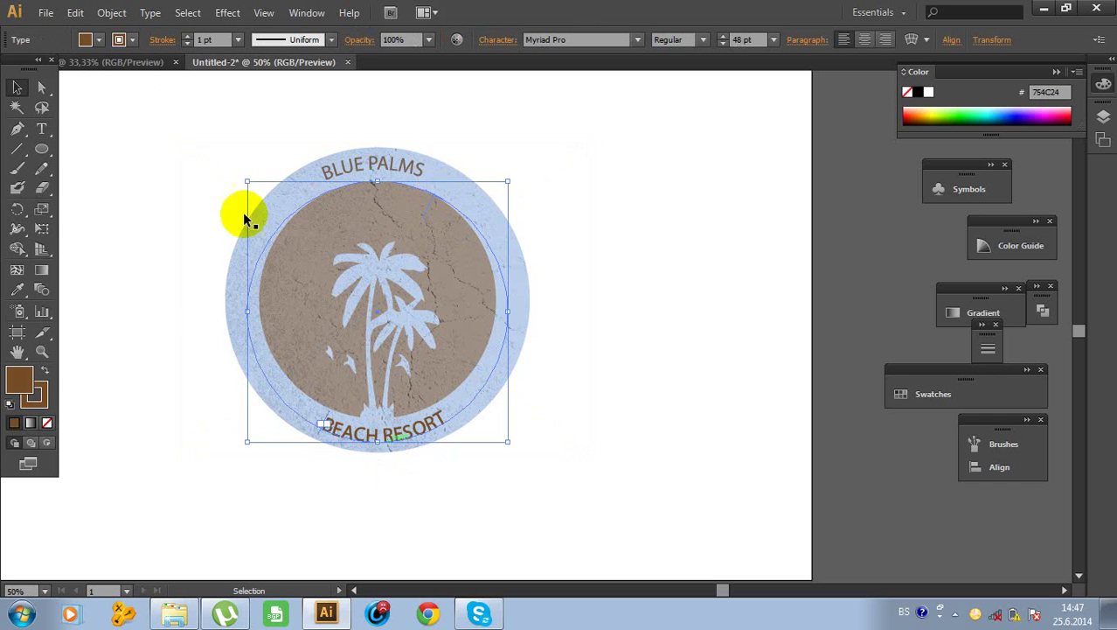
{"action": "left_click", "coordinate": [112, 13]}
{"action": "left_click", "coordinate": [156, 186]}
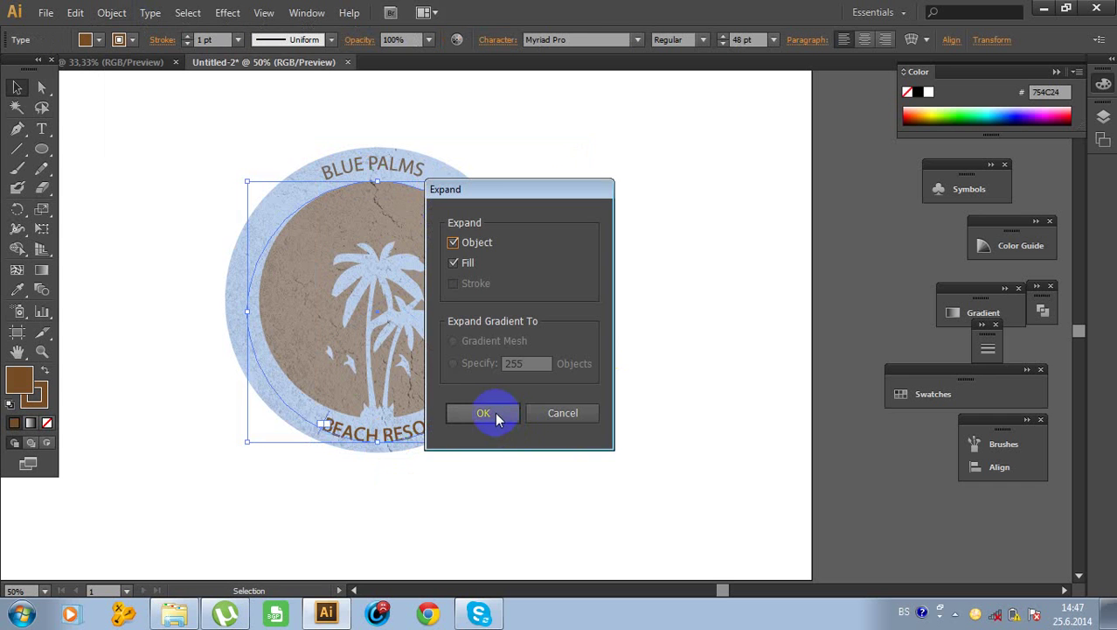
{"action": "left_click", "coordinate": [484, 413]}
{"action": "left_click", "coordinate": [536, 419]}
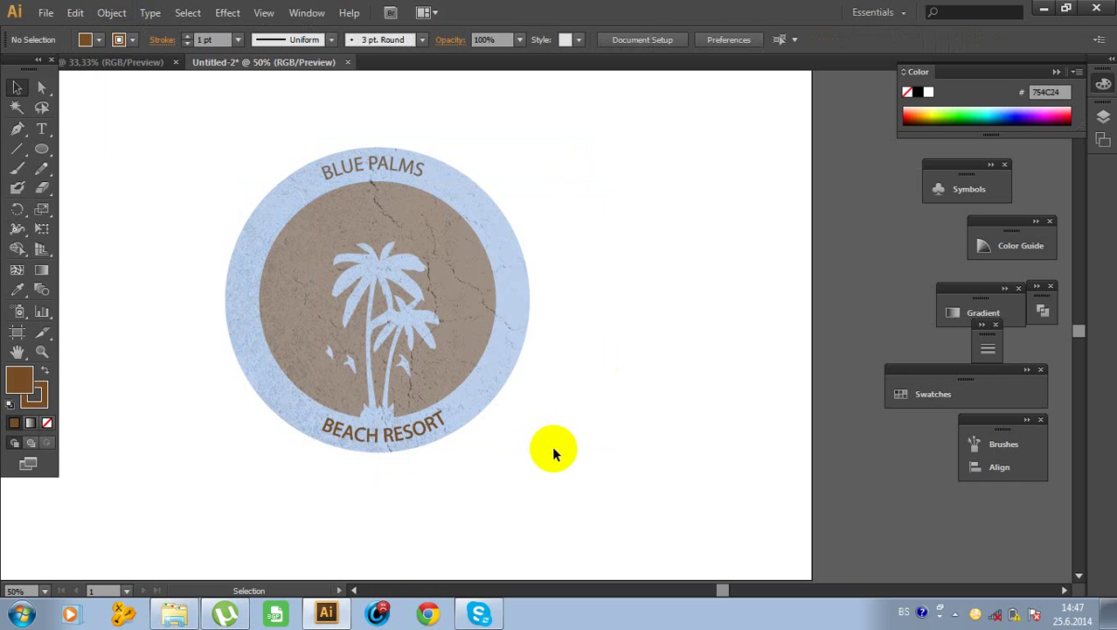
Group all parts of the logo, including the disc, ring, palms and both outlined texts, and deselect the group
{"action": "left_click_drag", "start_coordinate": [136, 105], "coordinate": [589, 487]}
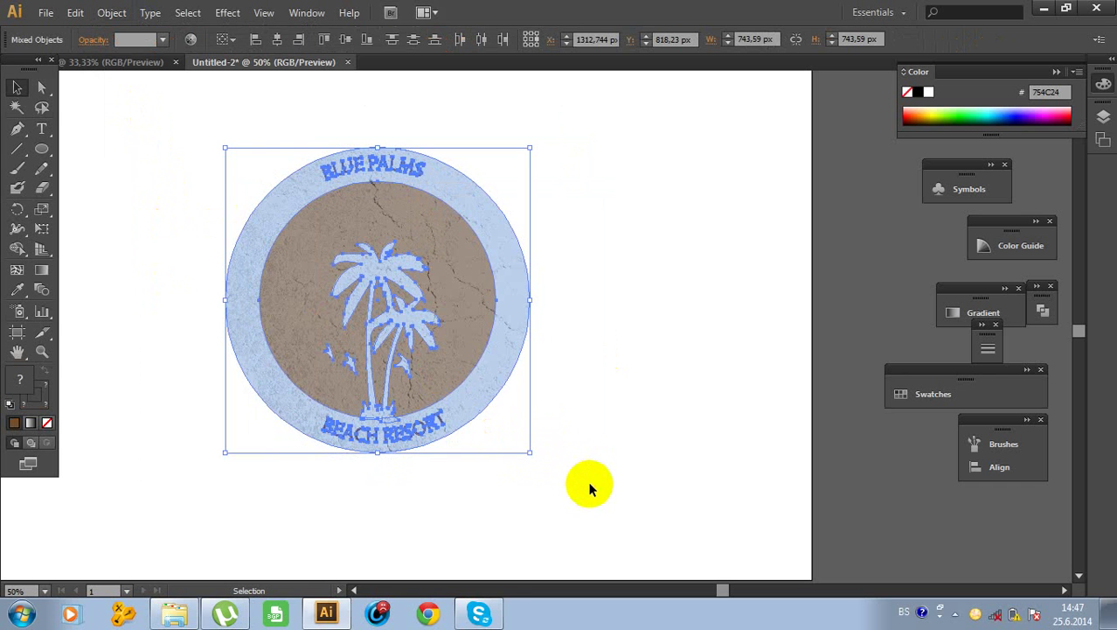
{"action": "left_click", "coordinate": [112, 12]}
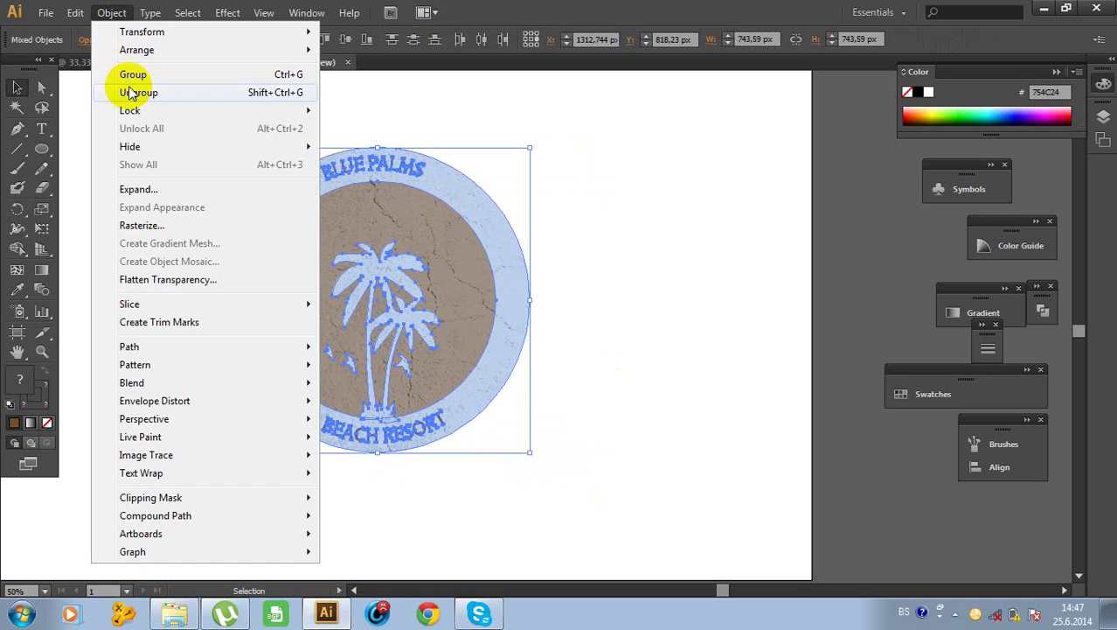
{"action": "left_click", "coordinate": [131, 75]}
{"action": "left_click", "coordinate": [162, 175]}
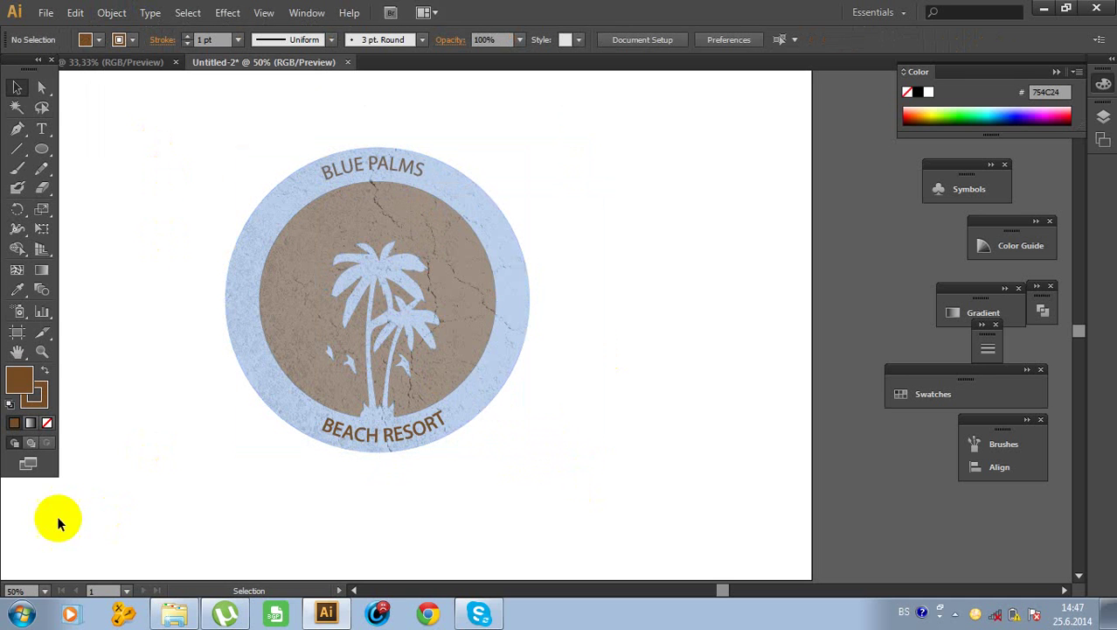
Delete the blue and brown colour sample rectangles above the logo
{"action": "left_click", "coordinate": [46, 591]}
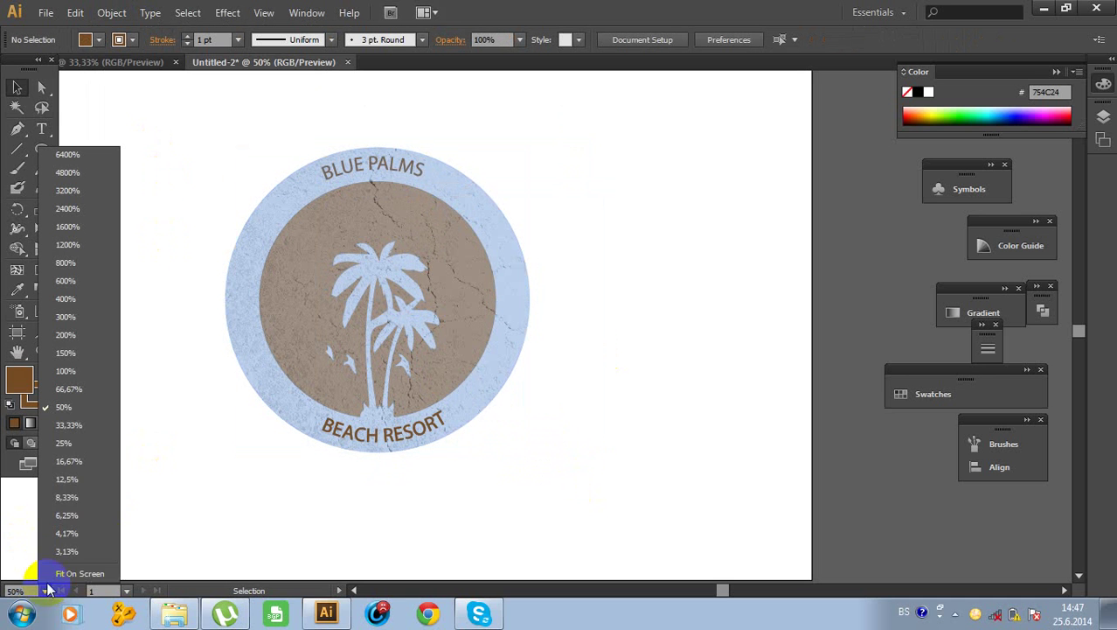
{"action": "left_click", "coordinate": [48, 425]}
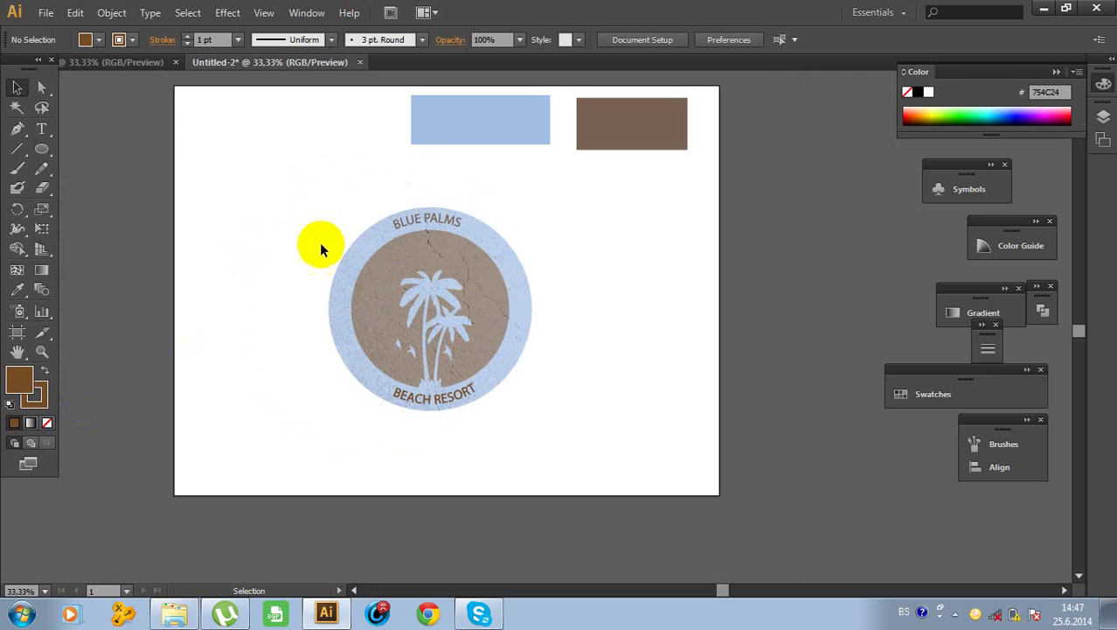
{"action": "left_click", "coordinate": [423, 136]}
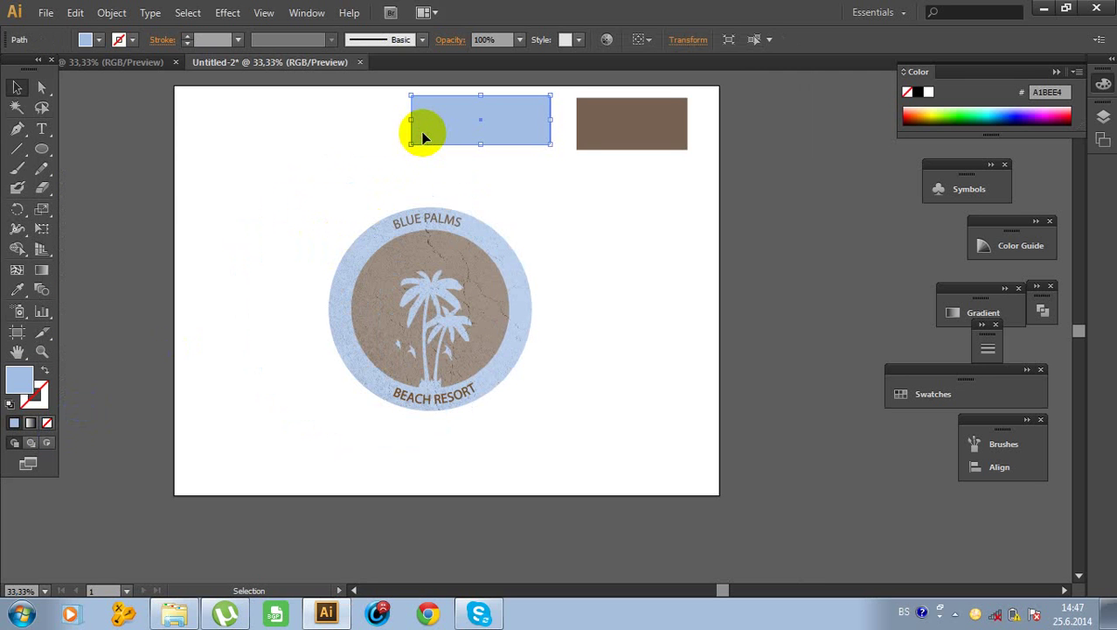
{"action": "key", "text": "Delete"}
{"action": "left_click", "coordinate": [602, 125]}
{"action": "key", "text": "Delete"}
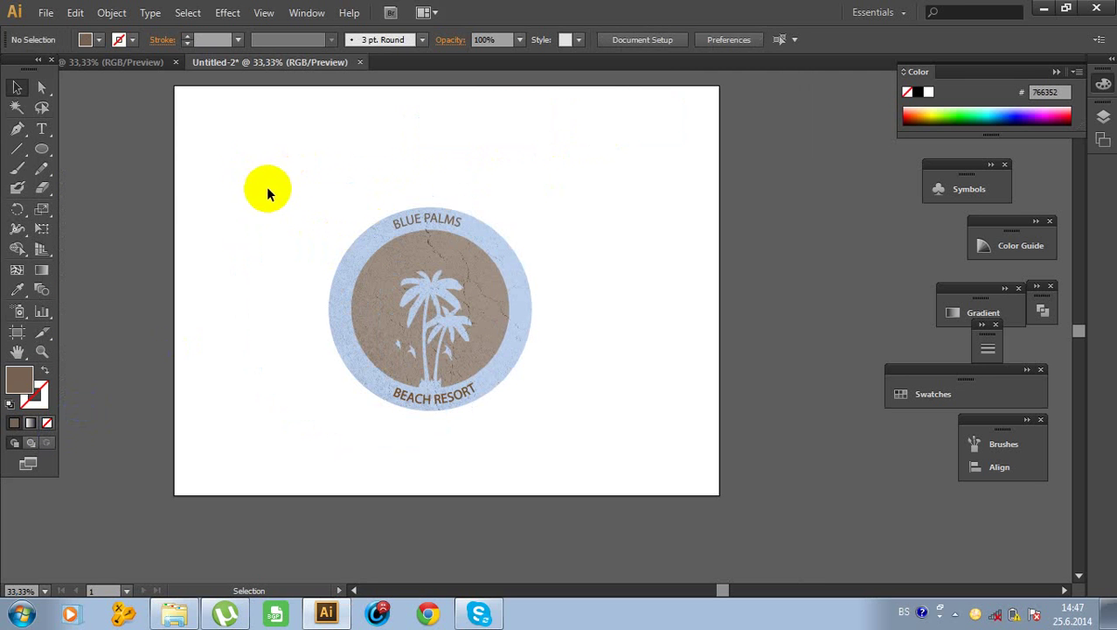
Move the whole logo slightly up and to the right, towards the centre of the artboard, and deselect it
{"action": "left_click_drag", "start_coordinate": [274, 182], "coordinate": [604, 324]}
{"action": "left_click", "coordinate": [569, 328]}
{"action": "scroll", "coordinate": [618, 319], "scroll_direction": "up", "scroll_amount": 2}
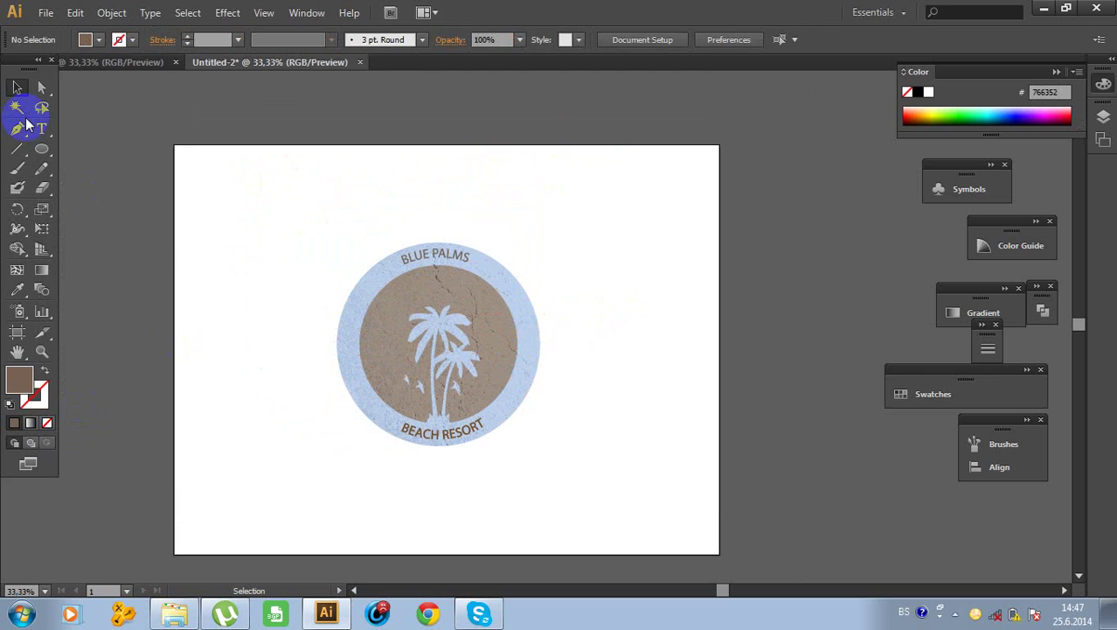
Draw a rectangle of about 2097 × 1575 px over the whole artboard and fill it with the default white-to-black linear gradient
{"action": "left_click_drag", "start_coordinate": [42, 149], "coordinate": [77, 150]}
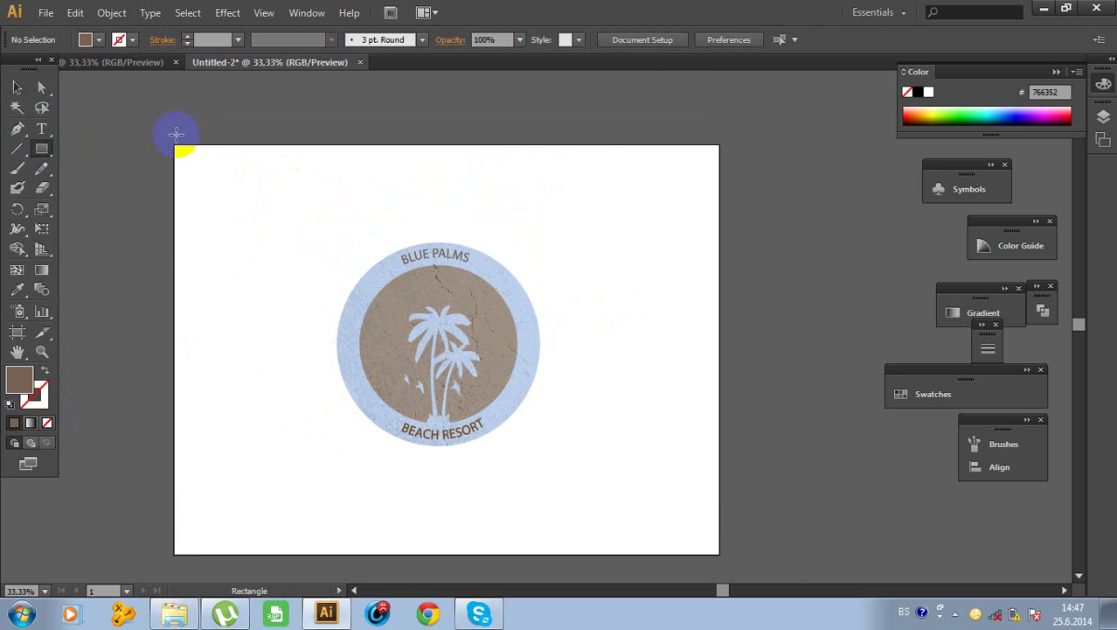
{"action": "left_click_drag", "start_coordinate": [160, 138], "coordinate": [731, 568]}
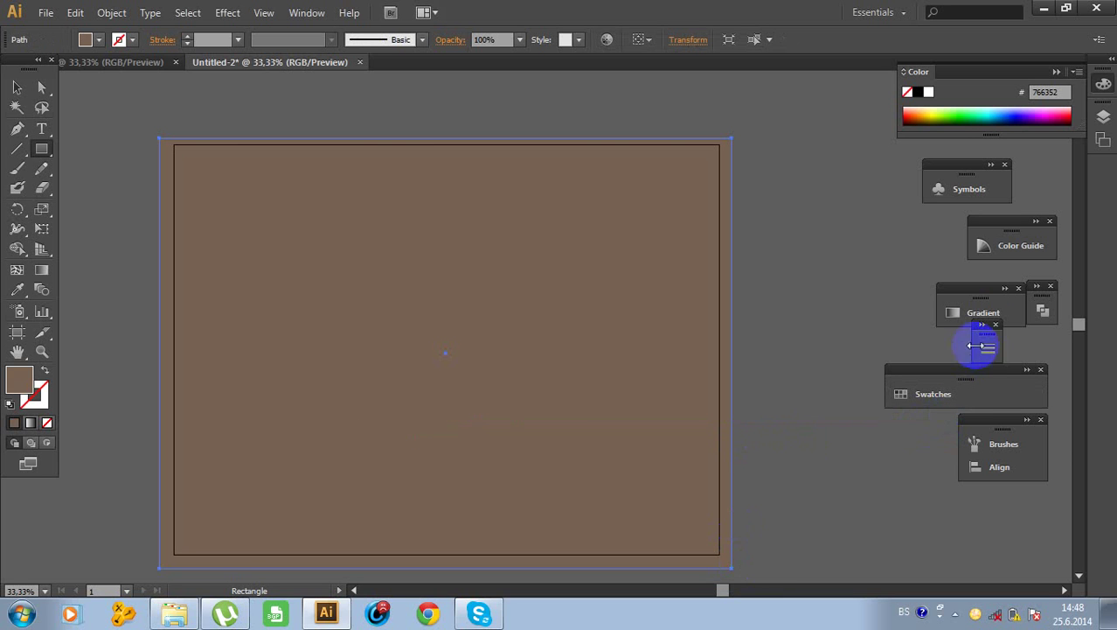
{"action": "left_click", "coordinate": [975, 312]}
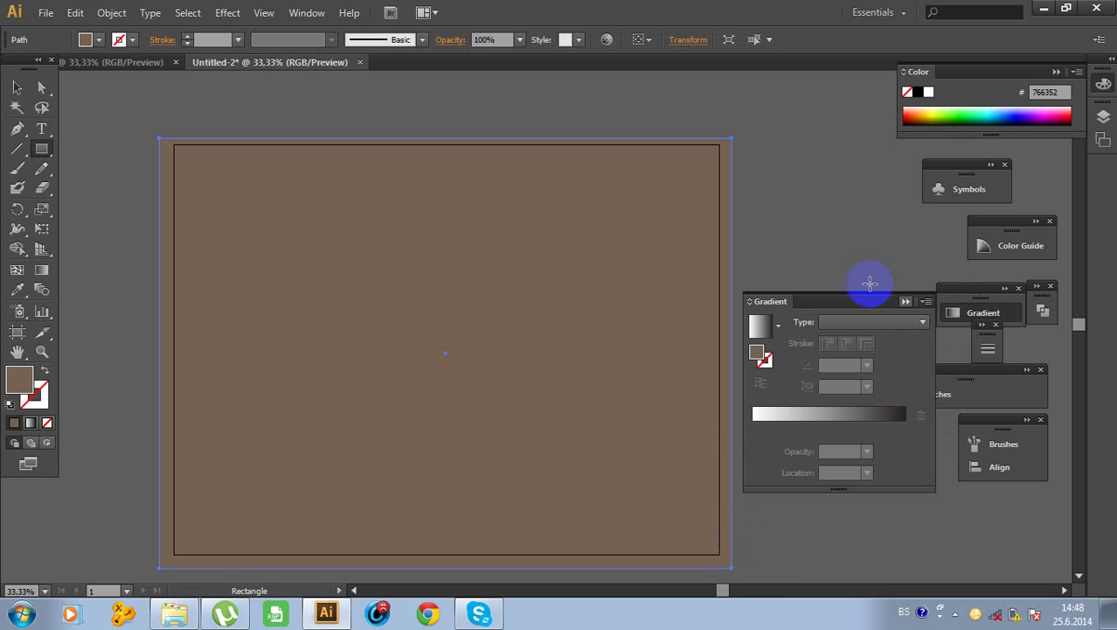
{"action": "left_click", "coordinate": [302, 13]}
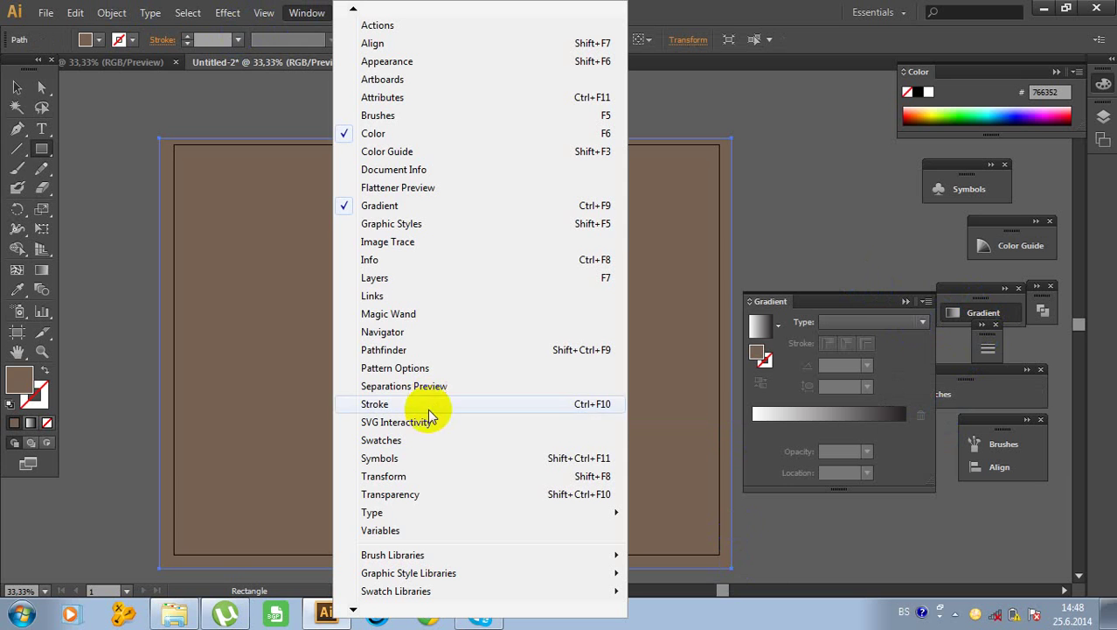
{"action": "left_click", "coordinate": [378, 210]}
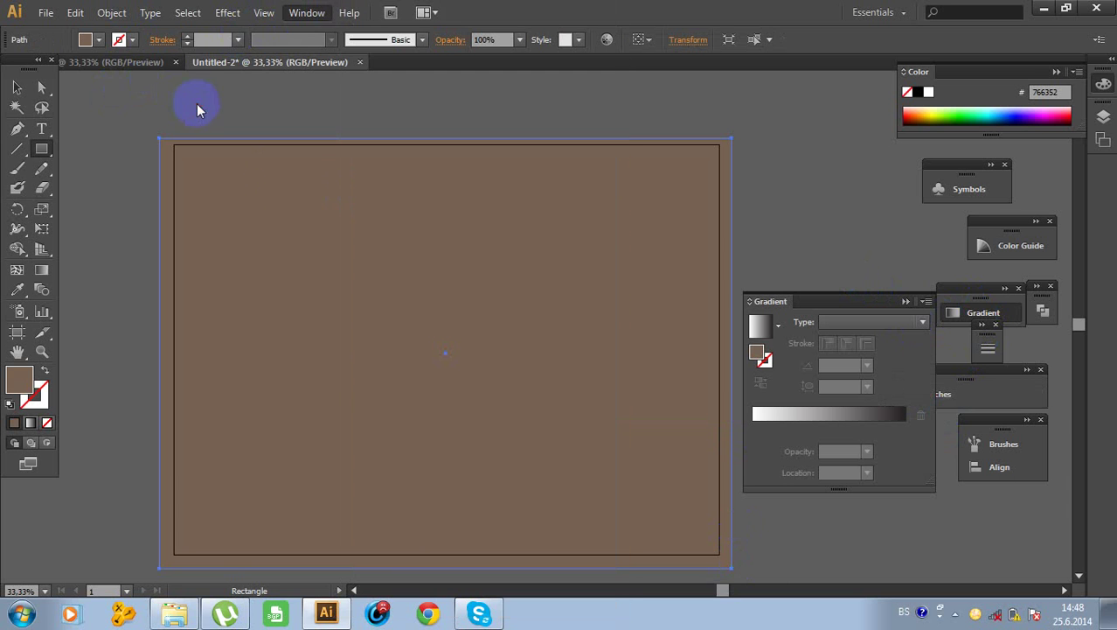
{"action": "left_click", "coordinate": [300, 188]}
{"action": "left_click", "coordinate": [620, 348]}
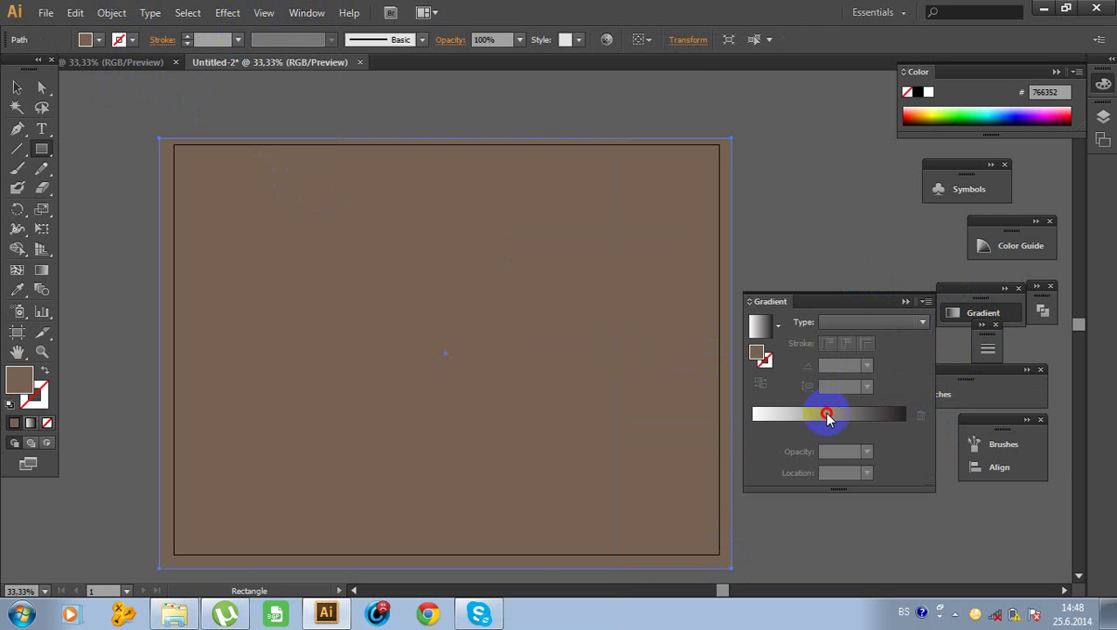
{"action": "left_click", "coordinate": [828, 418]}
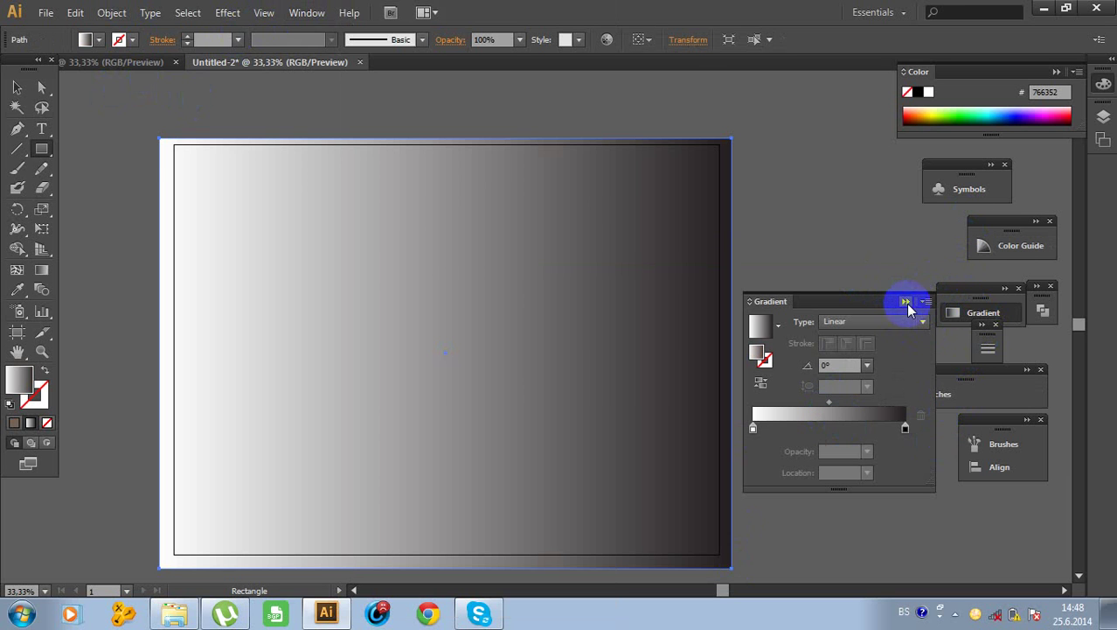
Group the Gradient panel with the Swatches panel and place the group in the empty area beside the artboard
{"action": "left_click_drag", "start_coordinate": [907, 308], "coordinate": [902, 401]}
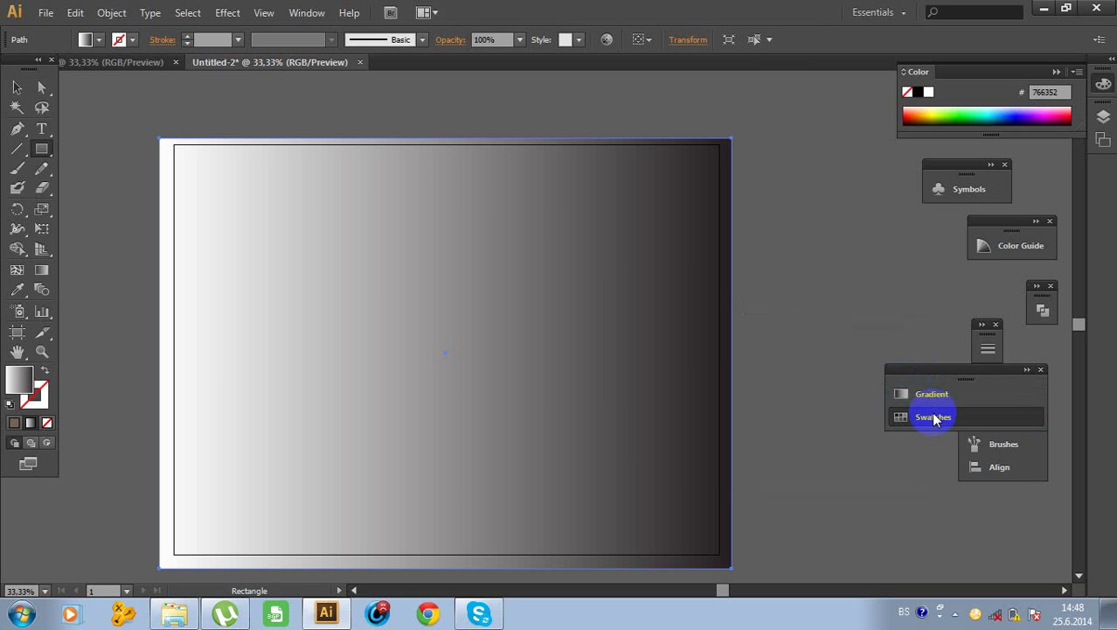
{"action": "left_click", "coordinate": [934, 417]}
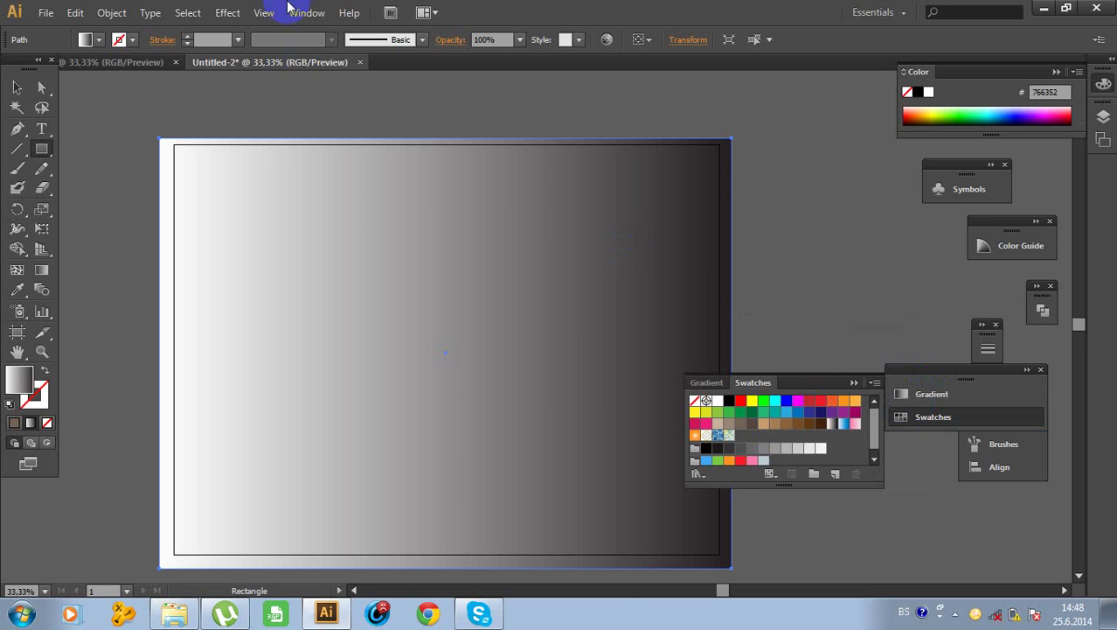
{"action": "left_click", "coordinate": [298, 15]}
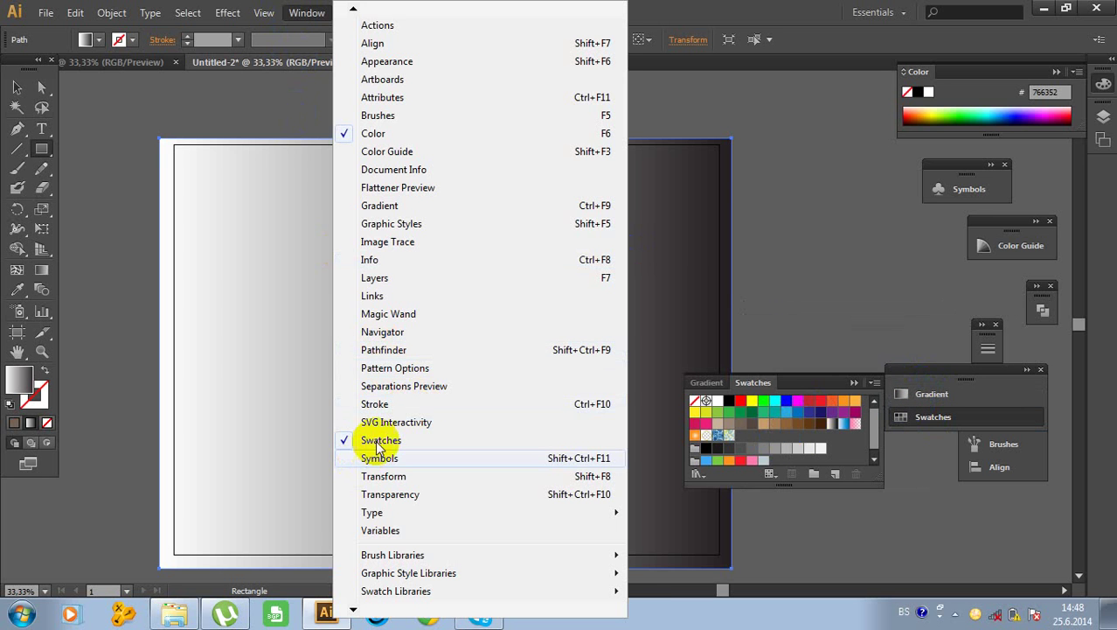
{"action": "left_click", "coordinate": [861, 305]}
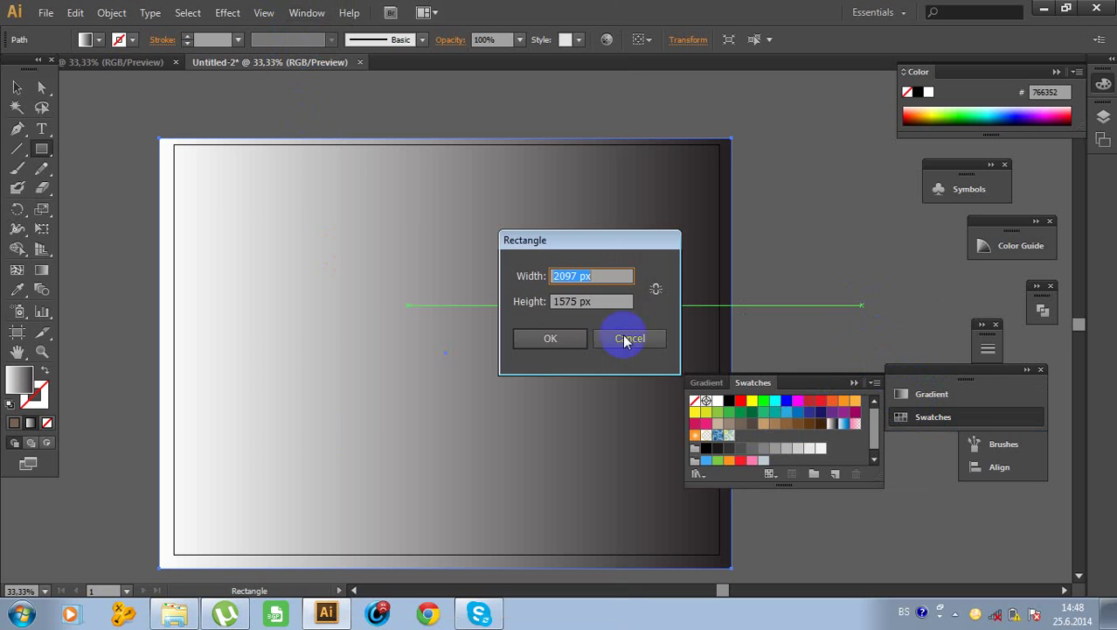
{"action": "left_click", "coordinate": [629, 338]}
{"action": "left_click", "coordinate": [927, 393]}
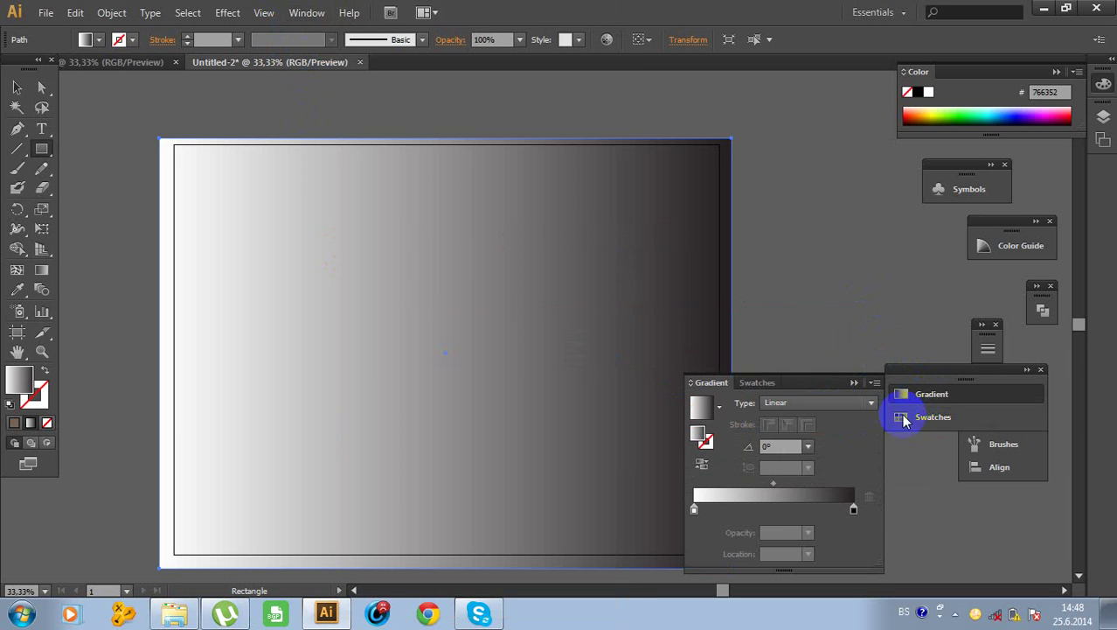
{"action": "left_click_drag", "start_coordinate": [923, 374], "coordinate": [878, 294]}
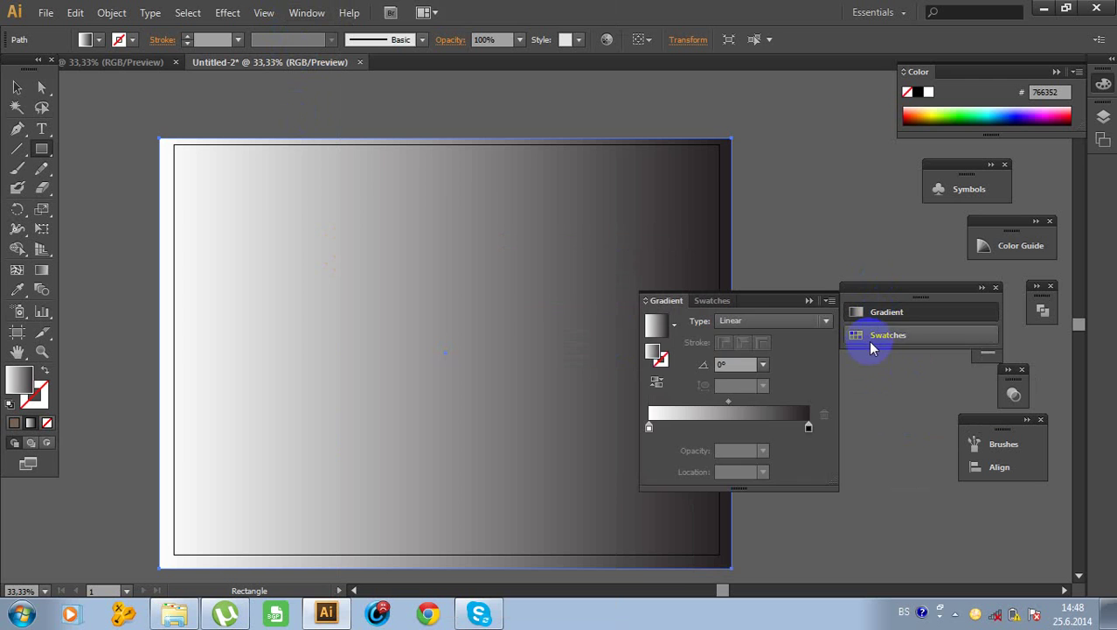
{"action": "left_click", "coordinate": [869, 337]}
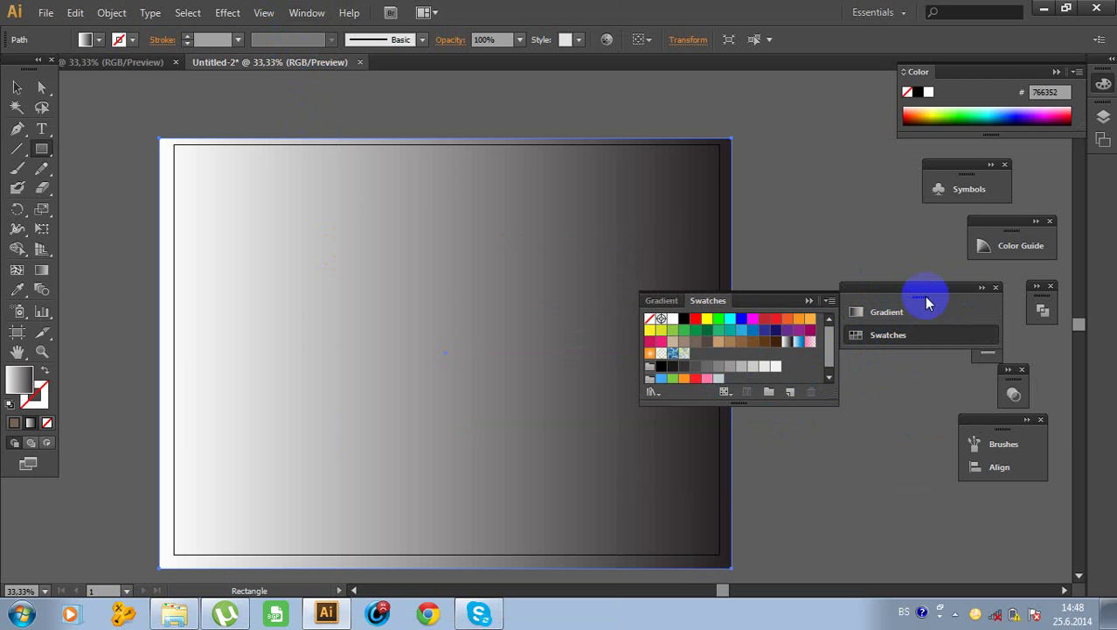
{"action": "left_click_drag", "start_coordinate": [924, 299], "coordinate": [874, 257]}
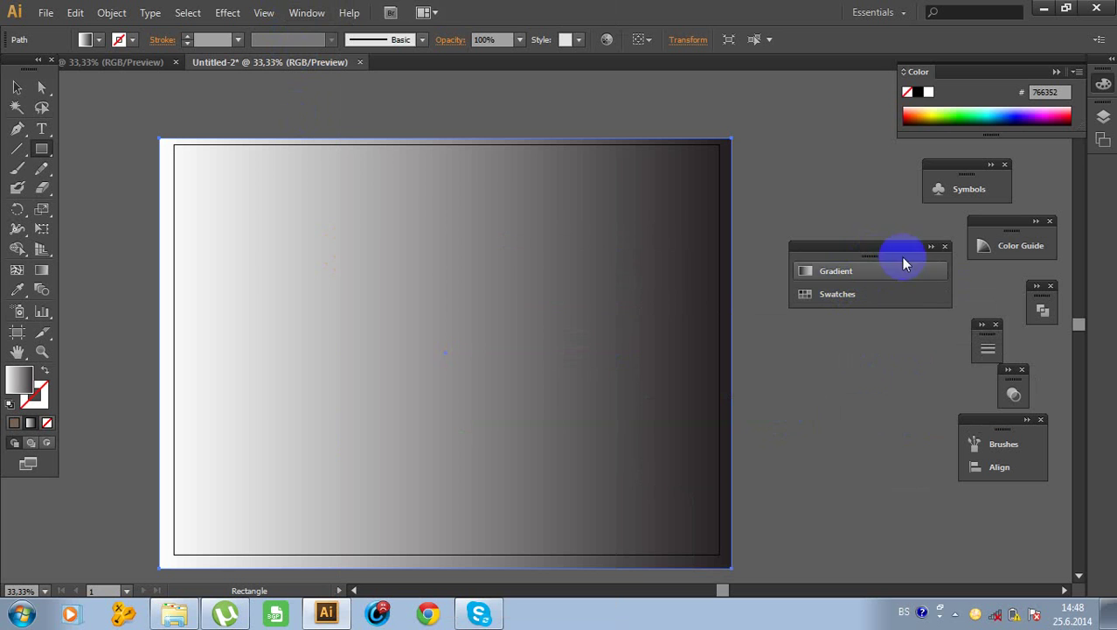
Close the Gradient and Swatches group, show it again and switch between its two panels
{"action": "left_click", "coordinate": [943, 246]}
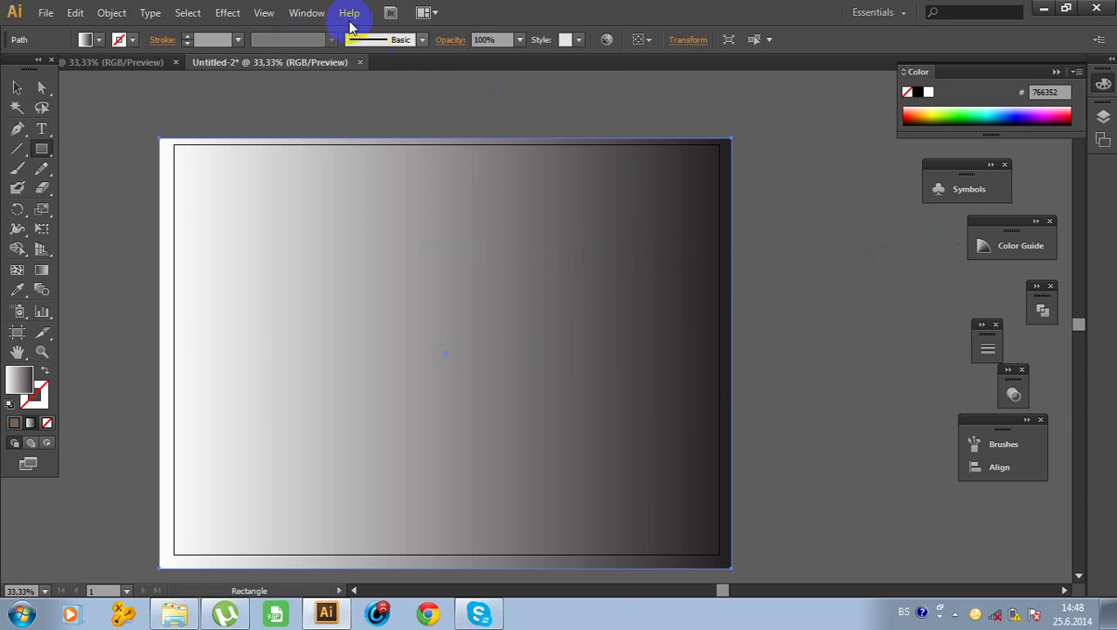
{"action": "left_click", "coordinate": [305, 12]}
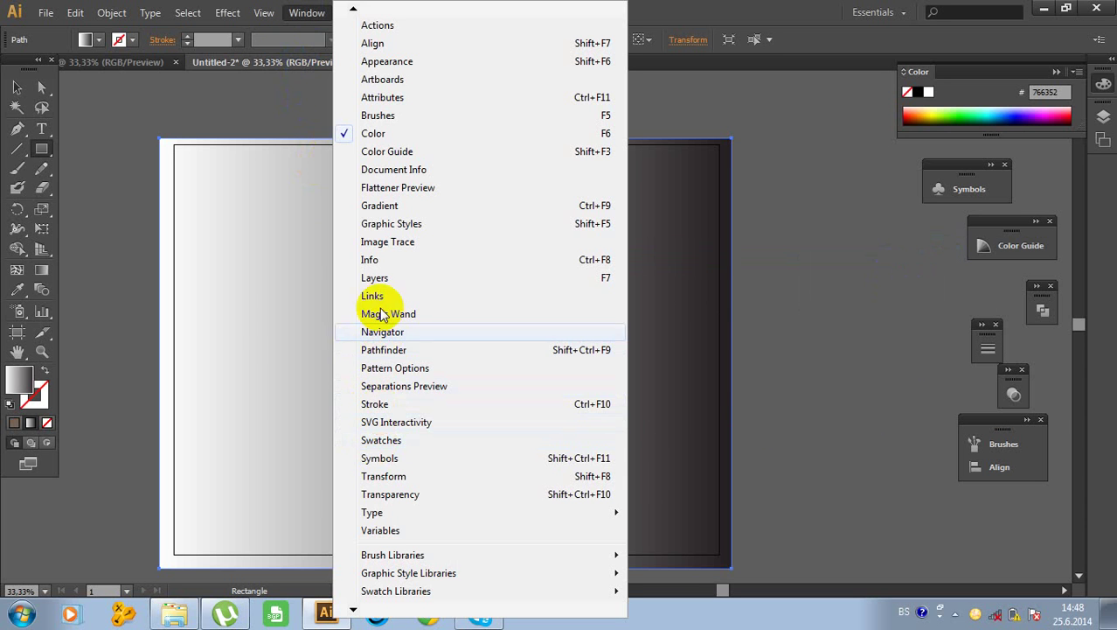
{"action": "left_click", "coordinate": [378, 206]}
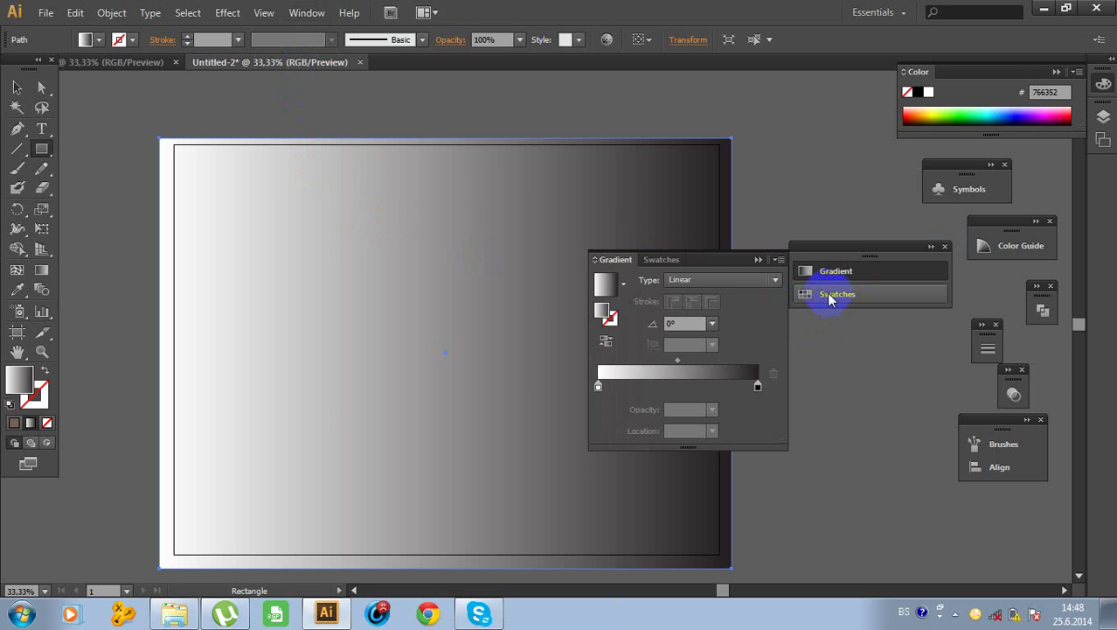
{"action": "left_click", "coordinate": [661, 259]}
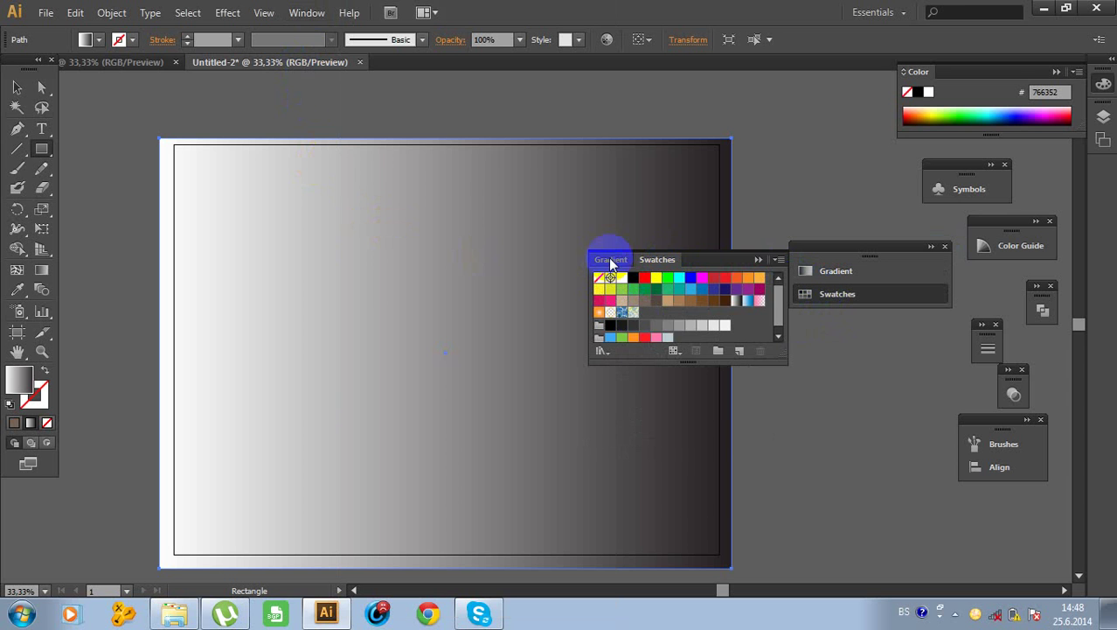
{"action": "left_click", "coordinate": [632, 262]}
{"action": "left_click", "coordinate": [658, 260]}
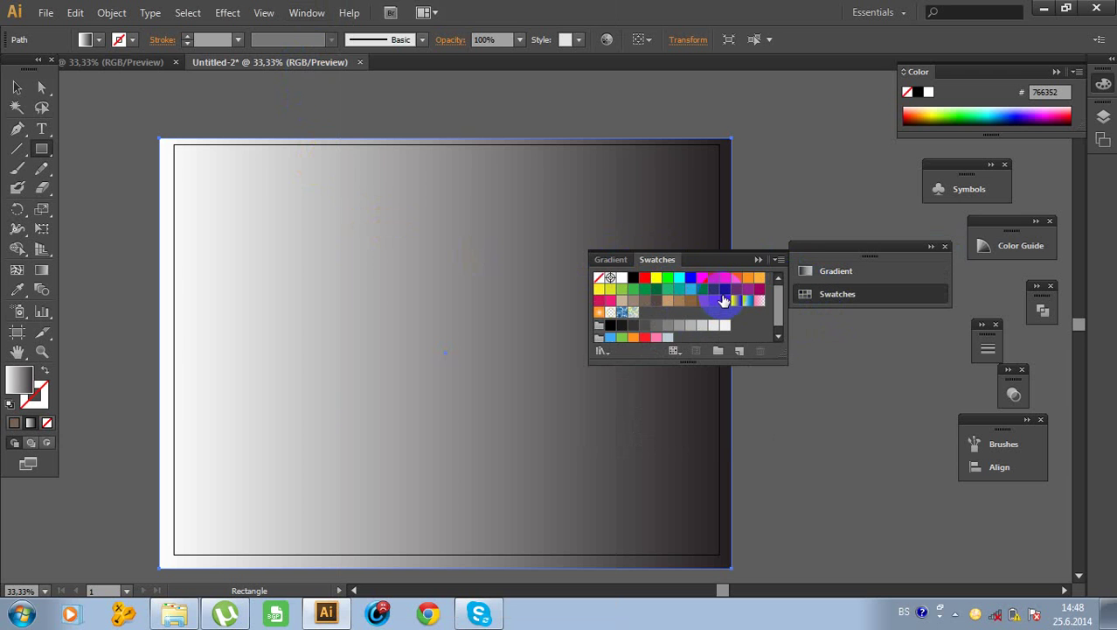
Set the dark end stop of the rectangle's gradient to the pure black swatch
{"action": "left_click", "coordinate": [612, 258]}
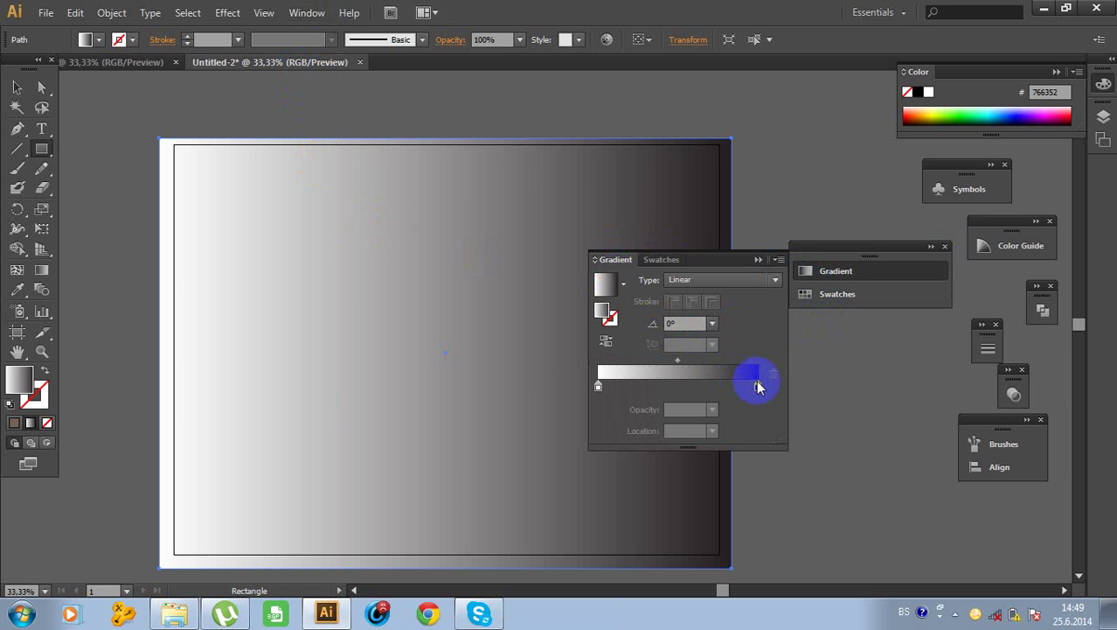
{"action": "left_click", "coordinate": [757, 385]}
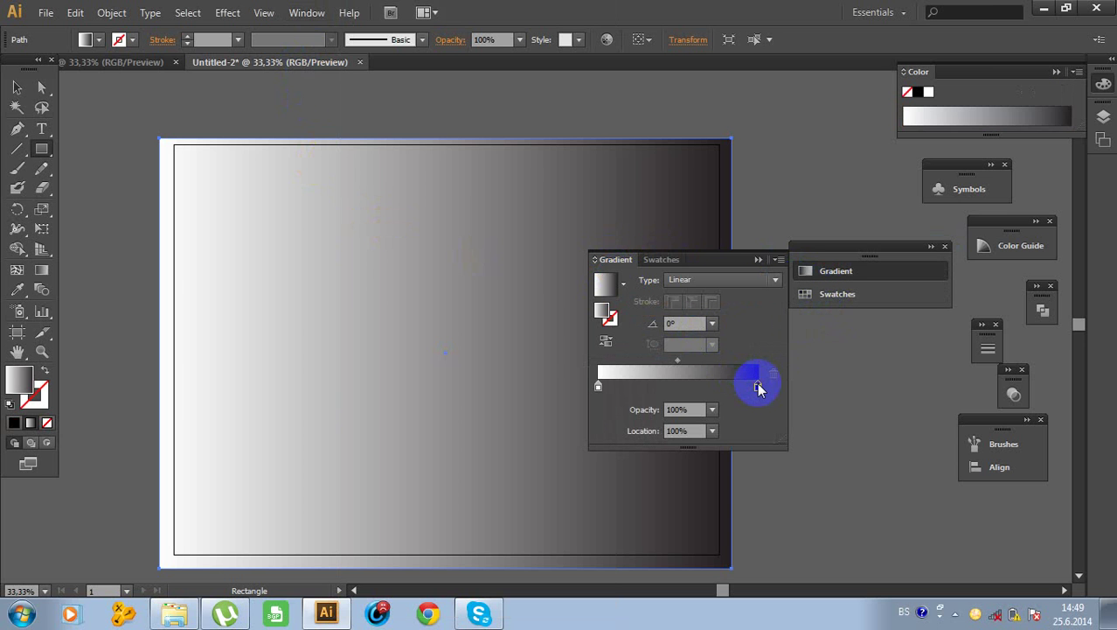
{"action": "double_click", "coordinate": [757, 386]}
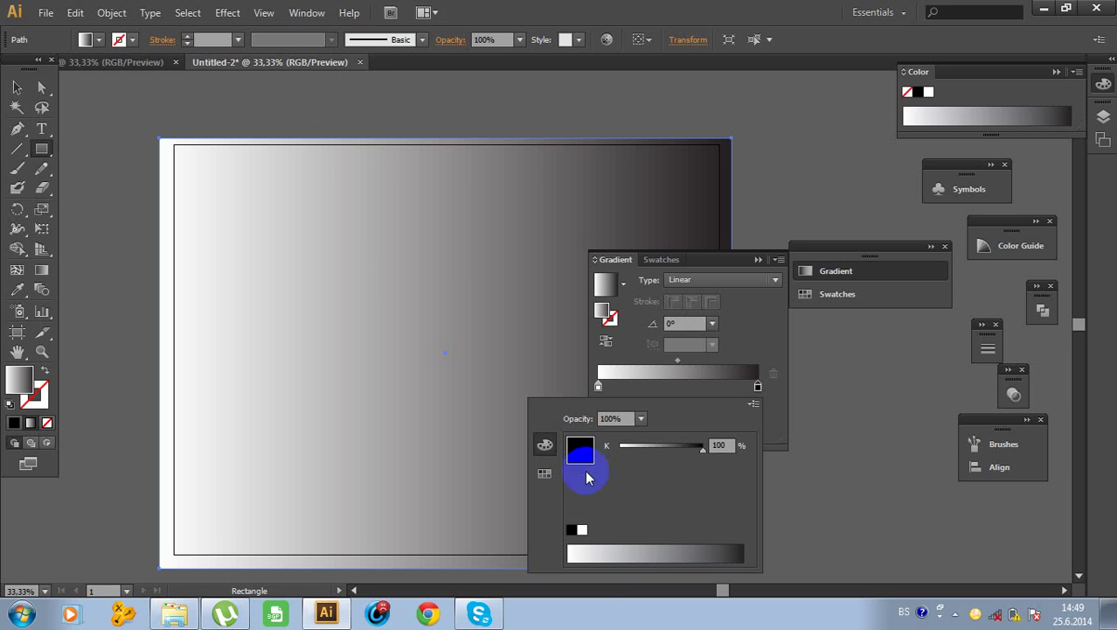
{"action": "left_click", "coordinate": [544, 473]}
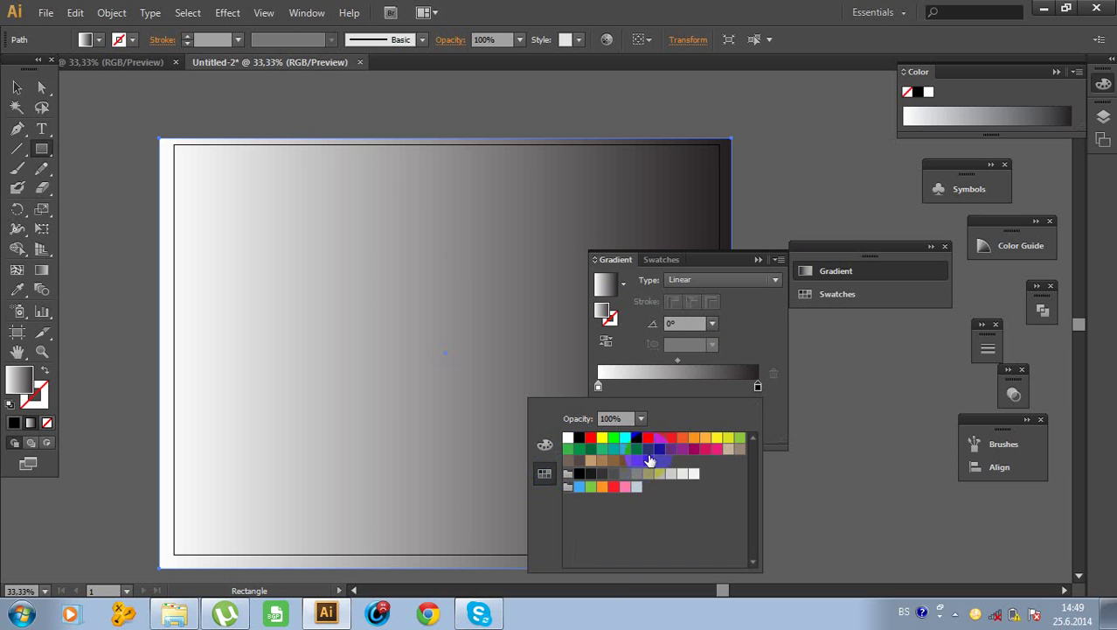
{"action": "left_click", "coordinate": [579, 439]}
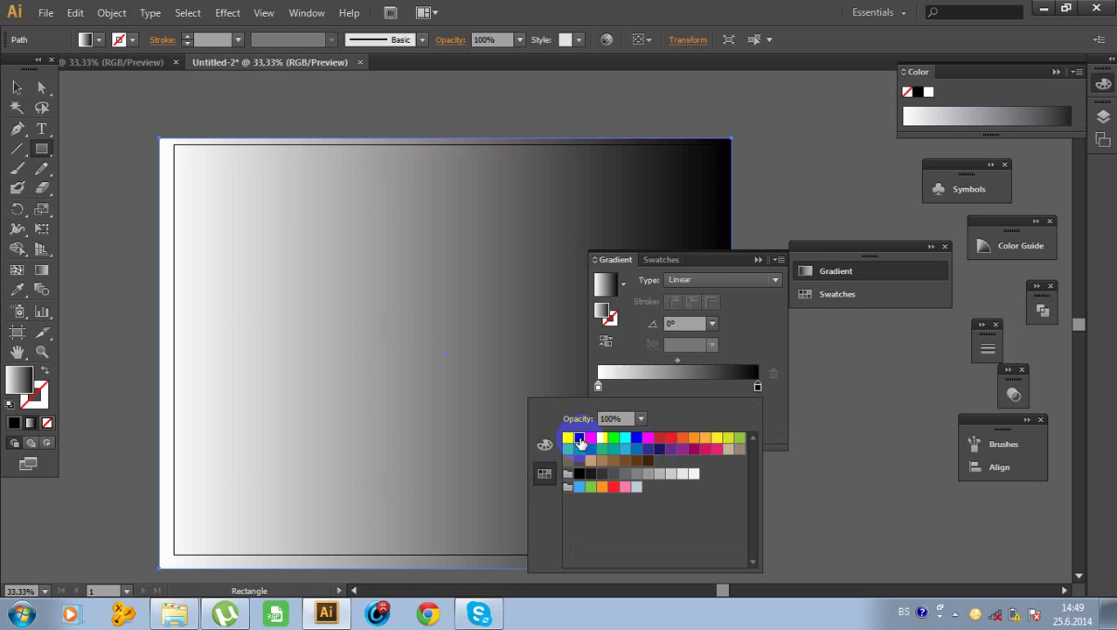
Set the white start stop of the rectangle's gradient to the dark blue swatch 2E3192
{"action": "left_click_drag", "start_coordinate": [569, 438], "coordinate": [598, 389]}
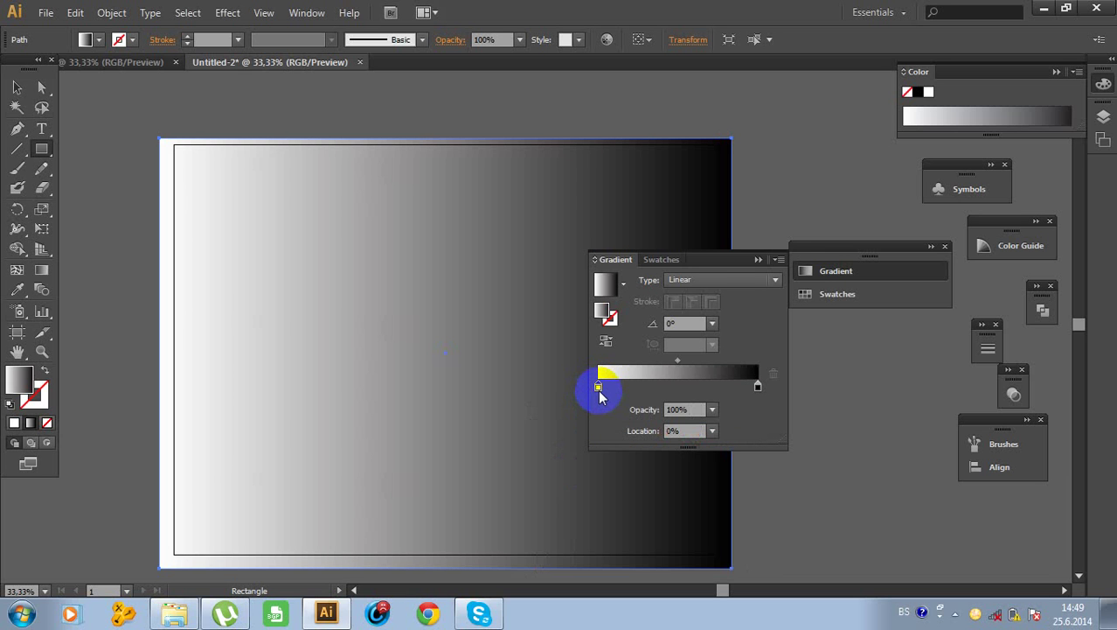
{"action": "double_click", "coordinate": [599, 389]}
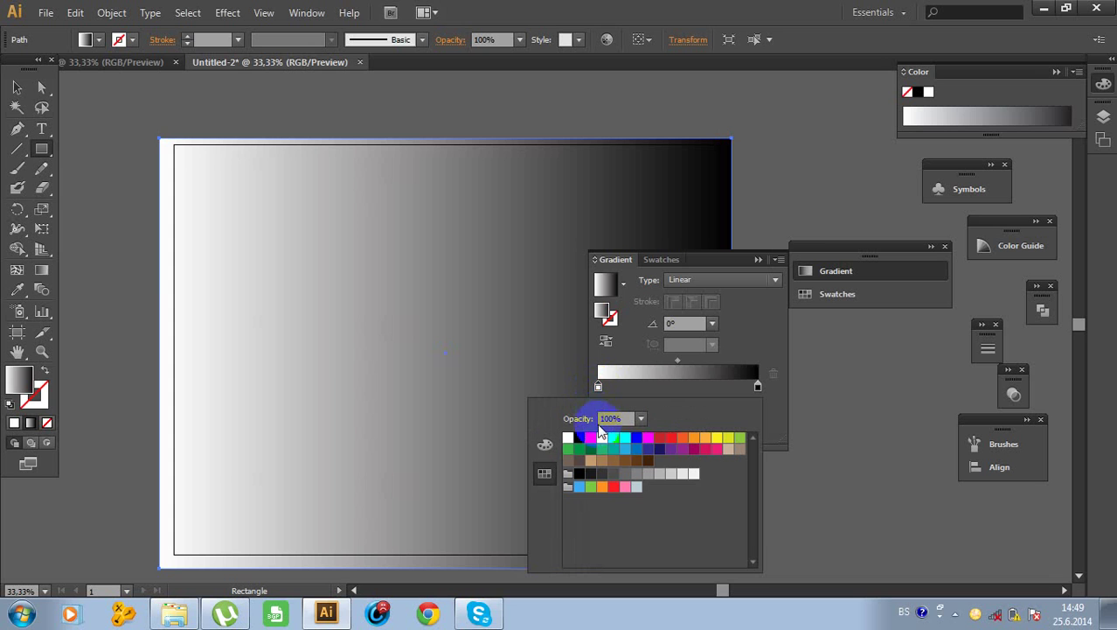
{"action": "left_click", "coordinate": [648, 450]}
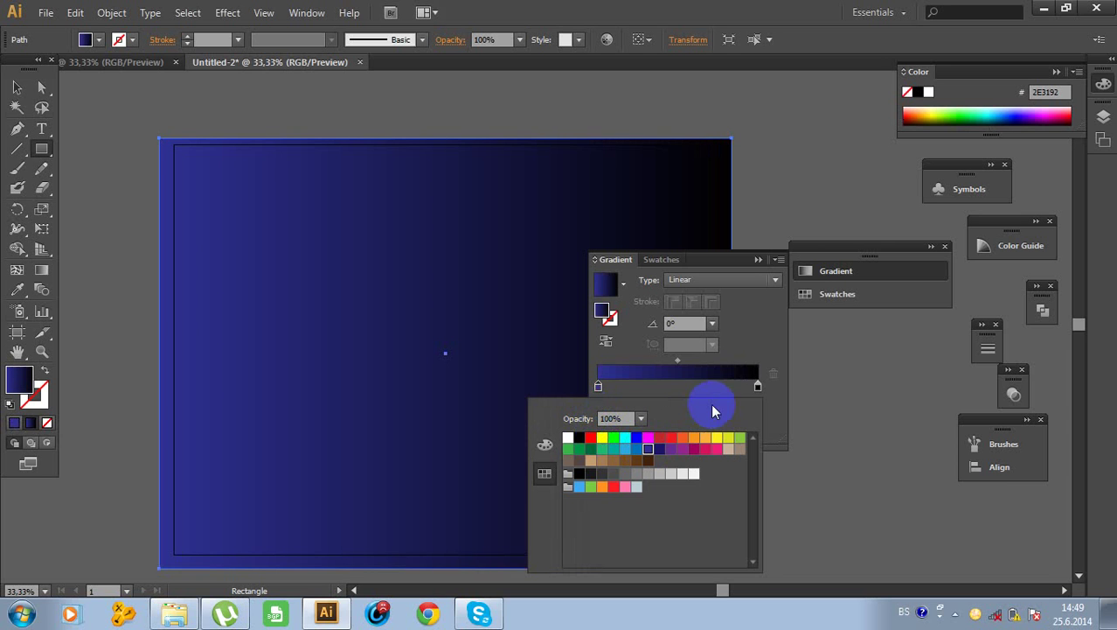
{"action": "left_click", "coordinate": [648, 395]}
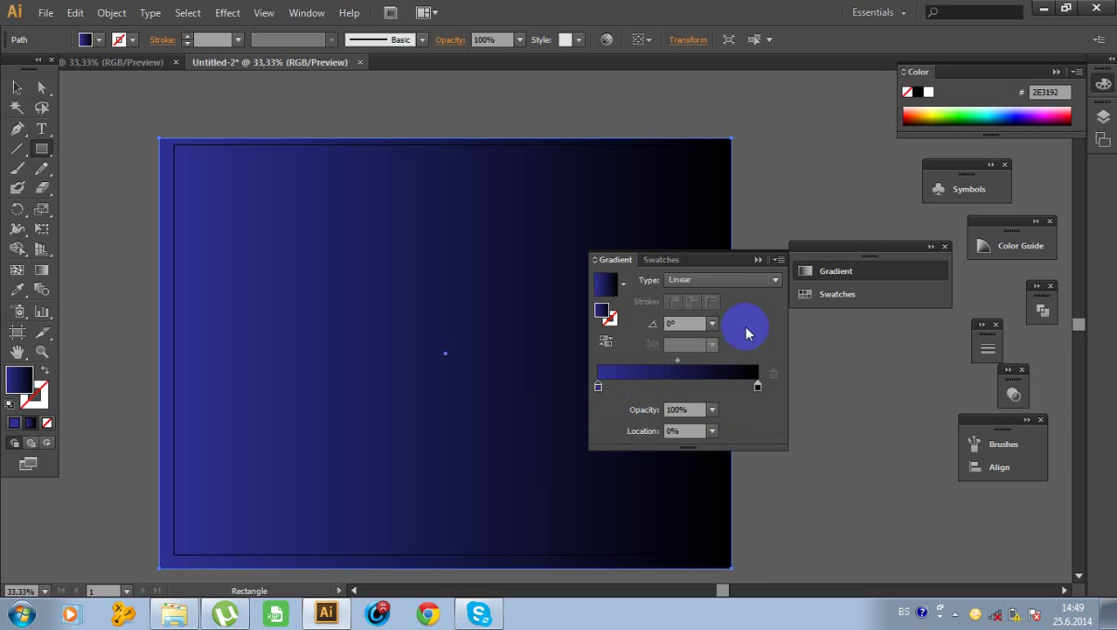
Change the rectangle's gradient to Radial and shift its midpoint to about 55.5%, then collapse the gradient settings and dismiss the battery warning
{"action": "left_click", "coordinate": [744, 282]}
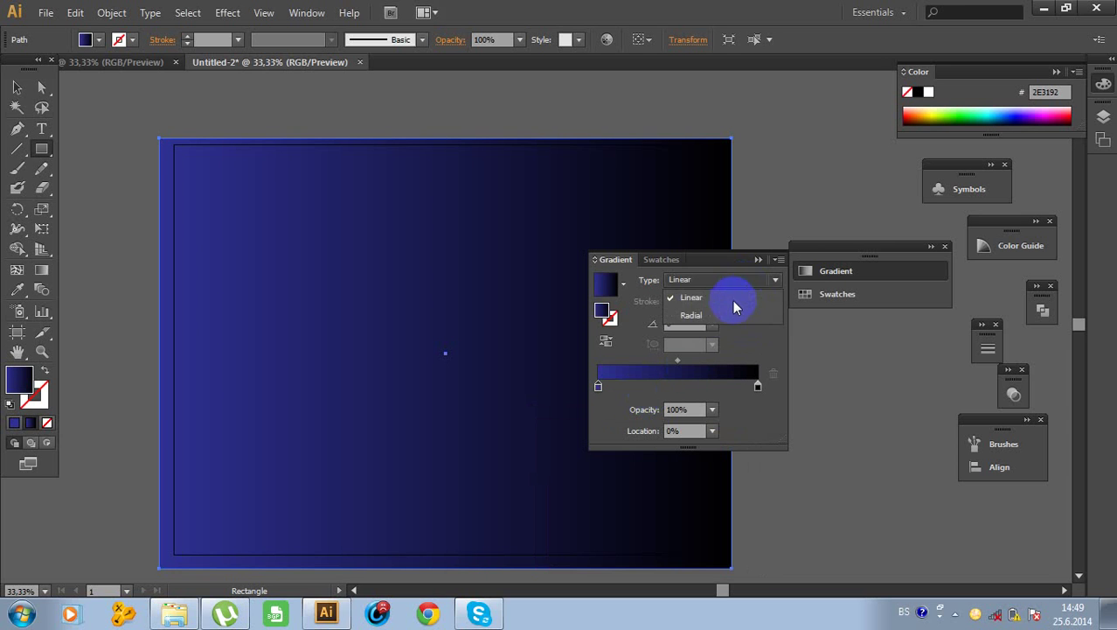
{"action": "left_click", "coordinate": [716, 313]}
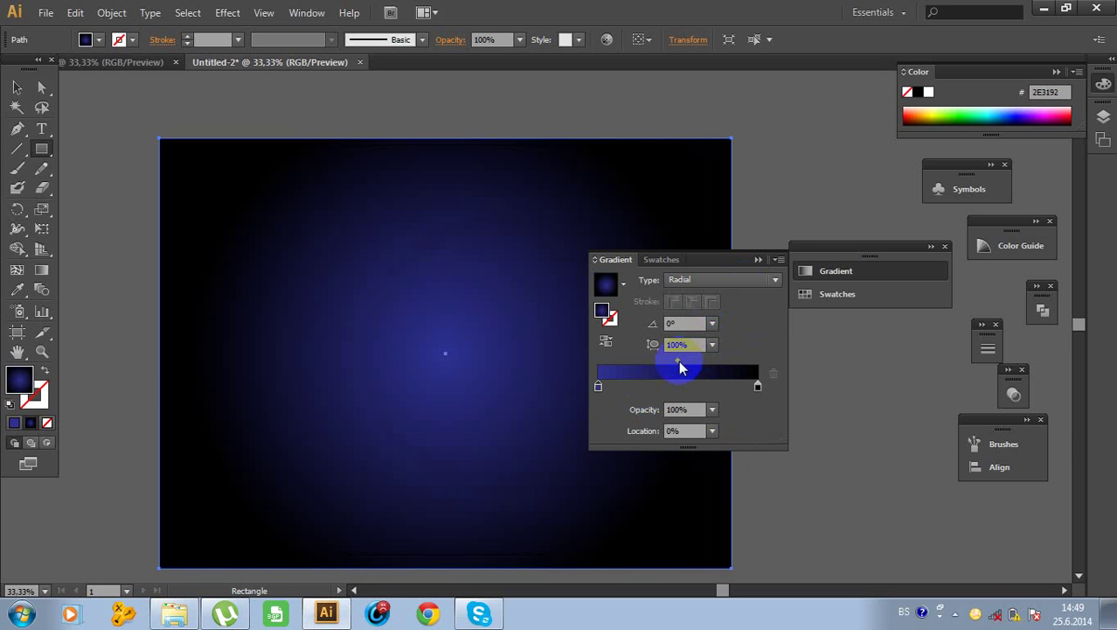
{"action": "left_click_drag", "start_coordinate": [678, 360], "coordinate": [690, 360]}
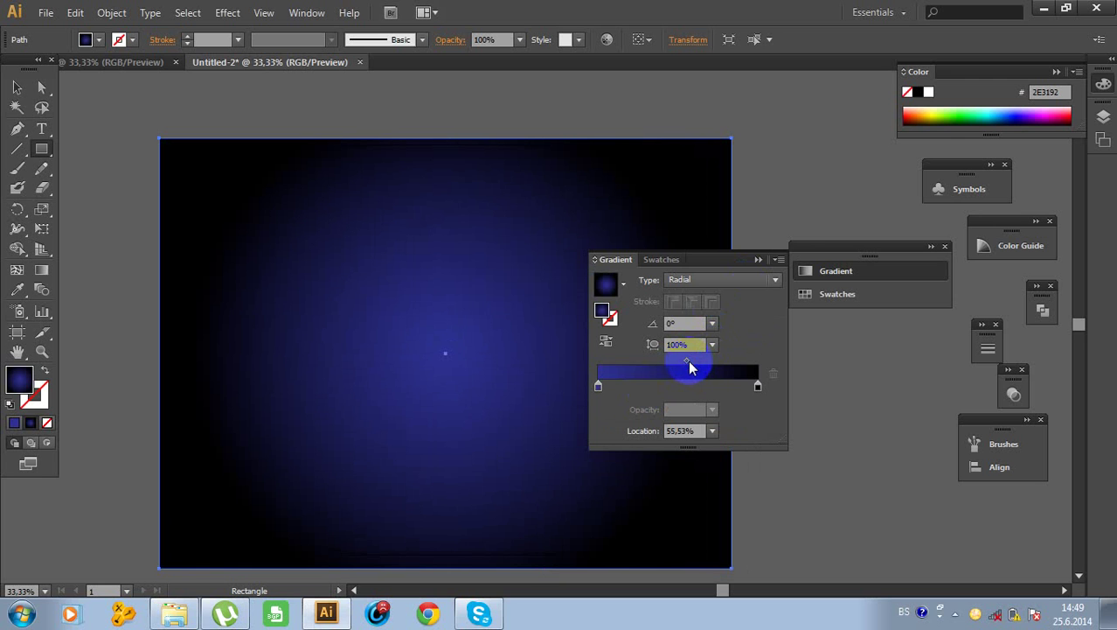
{"action": "left_click", "coordinate": [757, 260]}
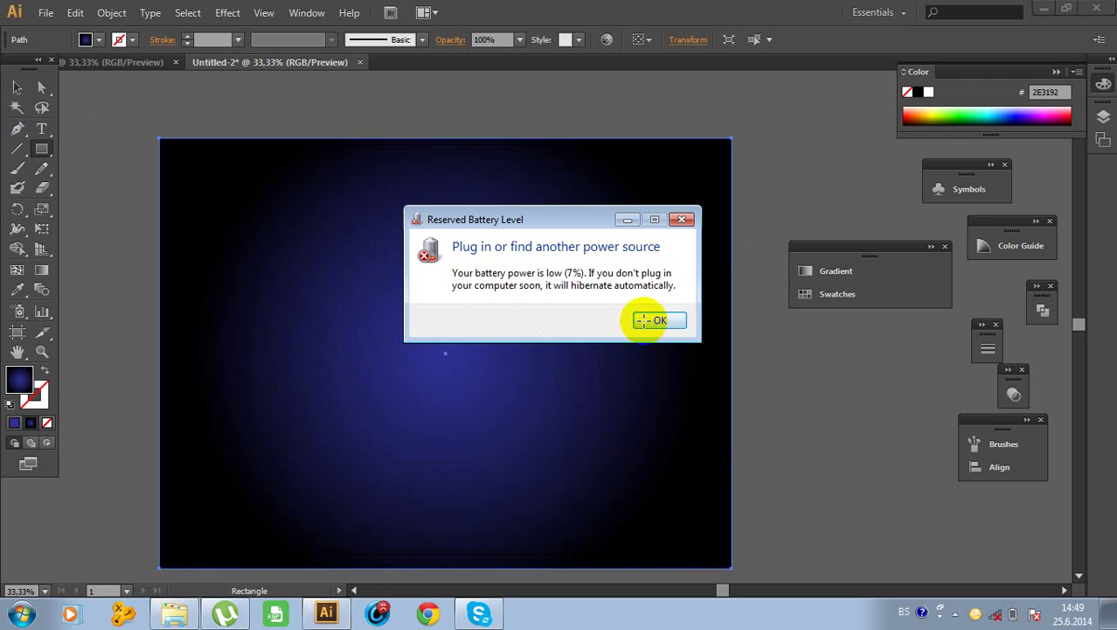
{"action": "left_click", "coordinate": [647, 320]}
Send the gradient rectangle to the back, behind the logo, and deselect it
{"action": "left_click", "coordinate": [17, 87]}
{"action": "right_click", "coordinate": [468, 247]}
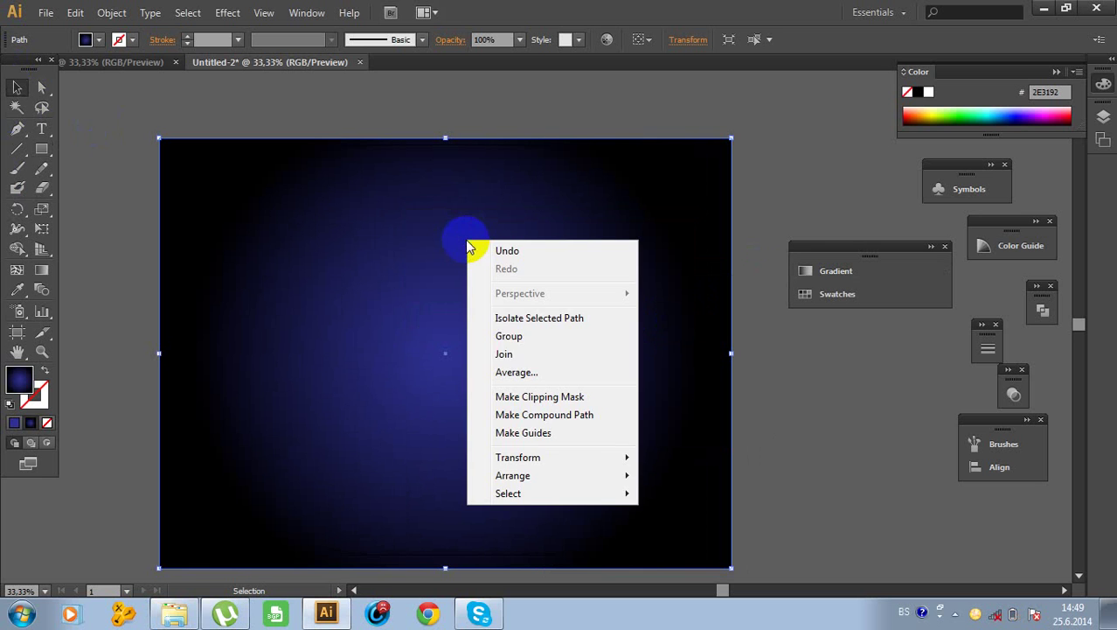
{"action": "mouse_move", "coordinate": [549, 477]}
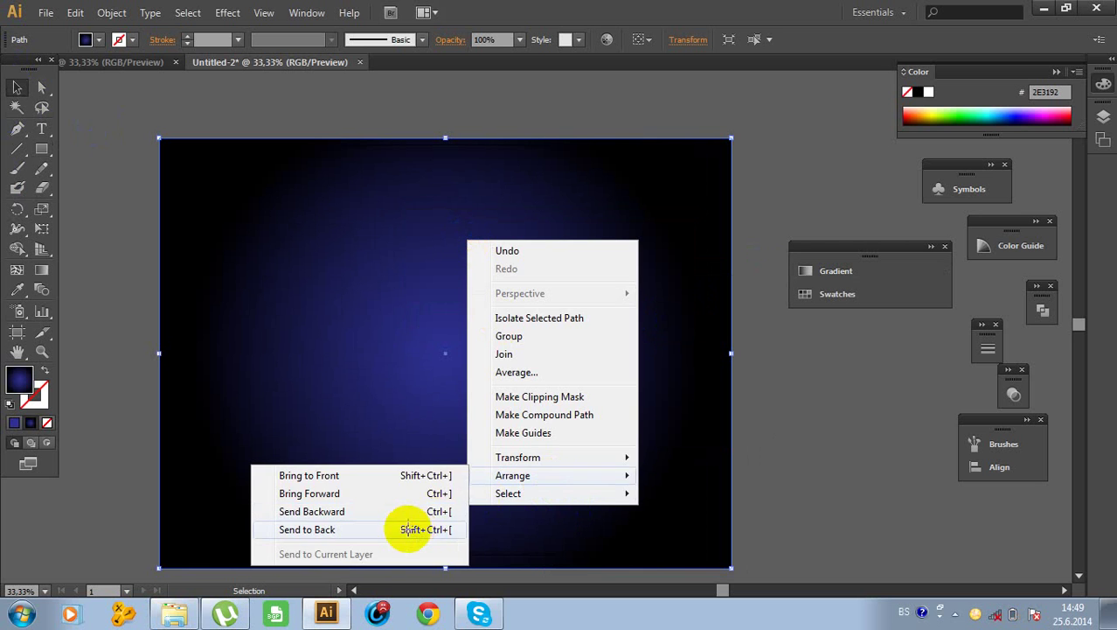
{"action": "left_click", "coordinate": [409, 529]}
{"action": "left_click", "coordinate": [844, 418]}
{"action": "scroll", "coordinate": [842, 420], "scroll_direction": "down", "scroll_amount": 1}
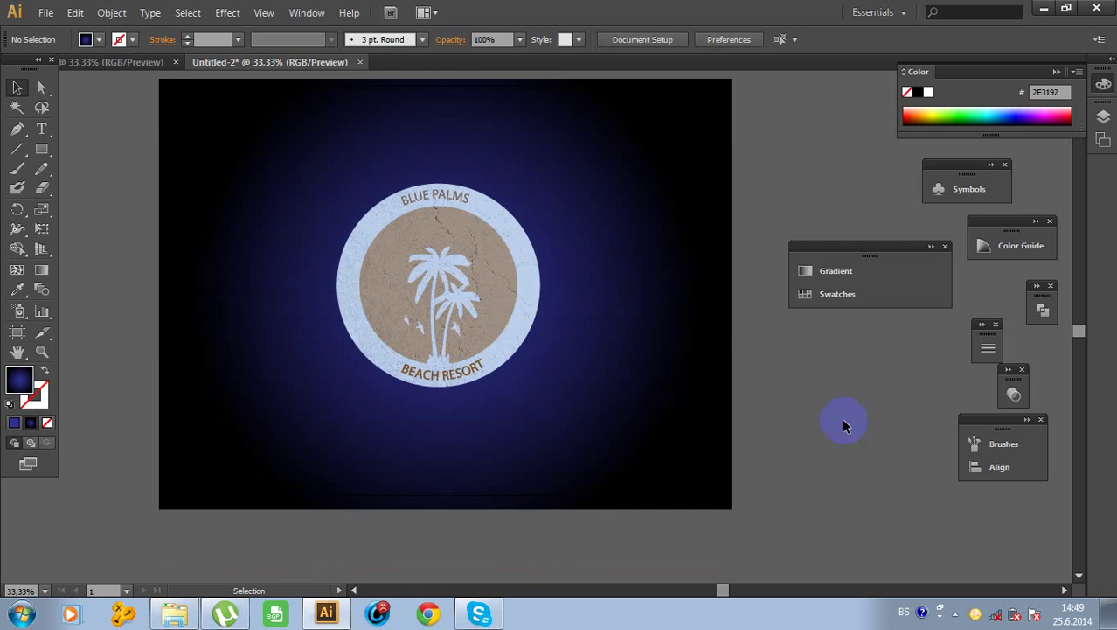